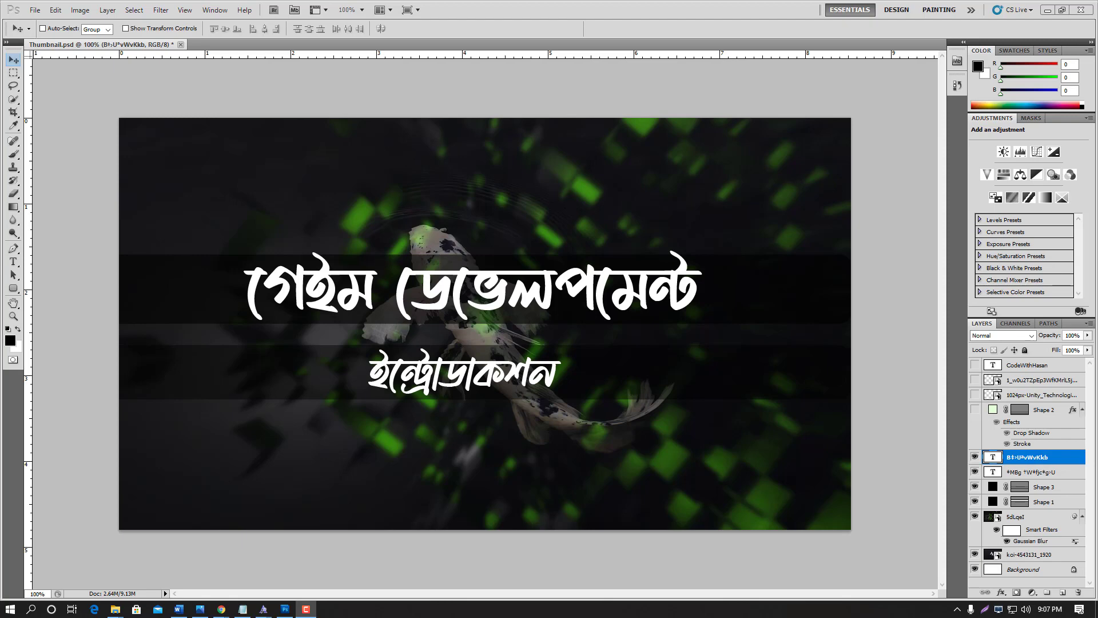
# - Leave the Photoshop thumbnail design and bring up Windows search to launch another app
pyautogui.click(31, 609)
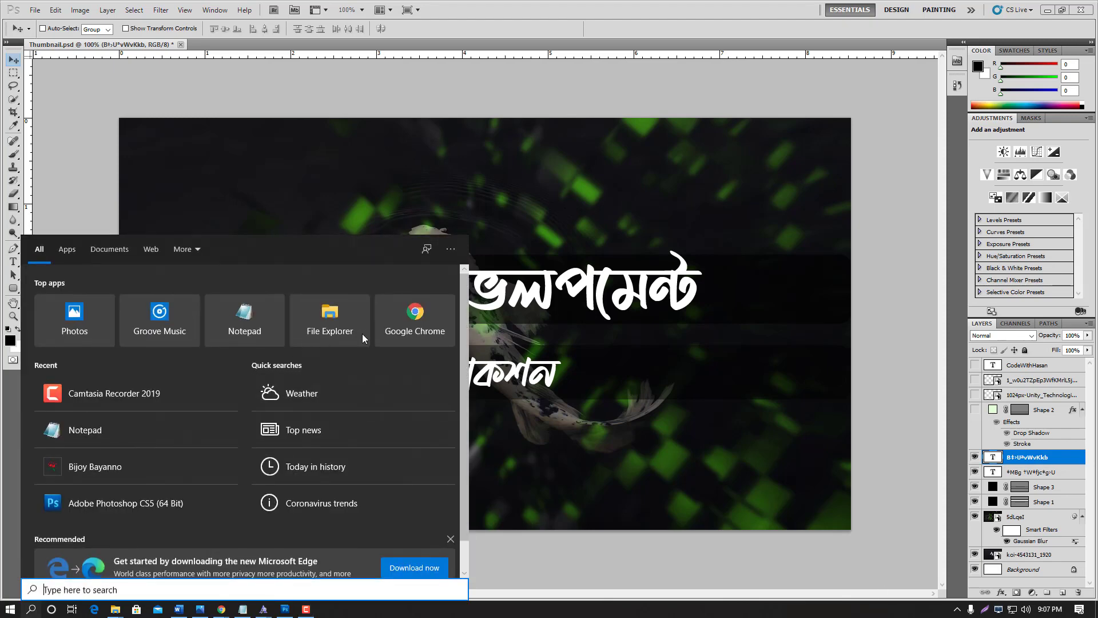
# - Launch Chrome with the usual profile and close the leftover game font tabs
pyautogui.click(639, 301)
pyautogui.click(501, 323)
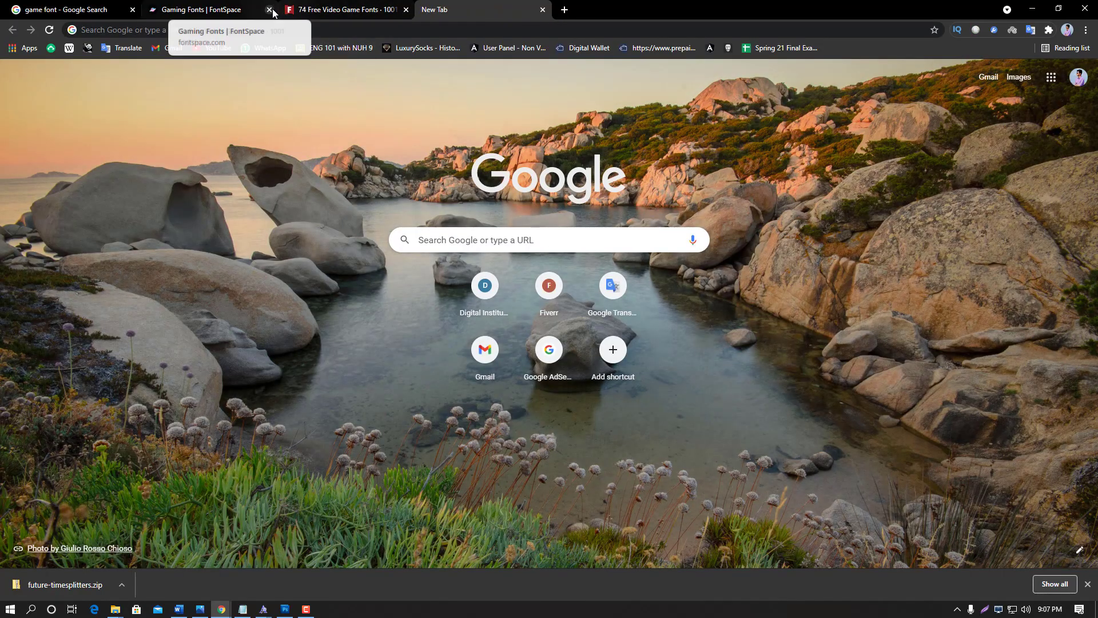
pyautogui.click(270, 10)
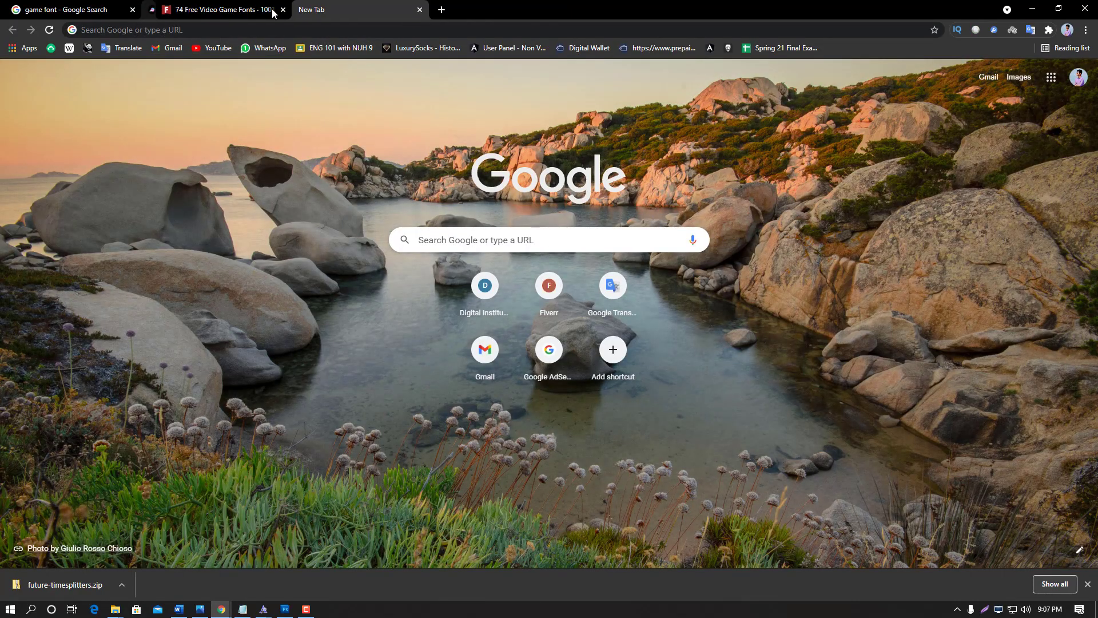
pyautogui.click(269, 10)
pyautogui.click(132, 10)
# - Search Google for 'unity' and open the Unity Store download link in a new tab
pyautogui.click(160, 25)
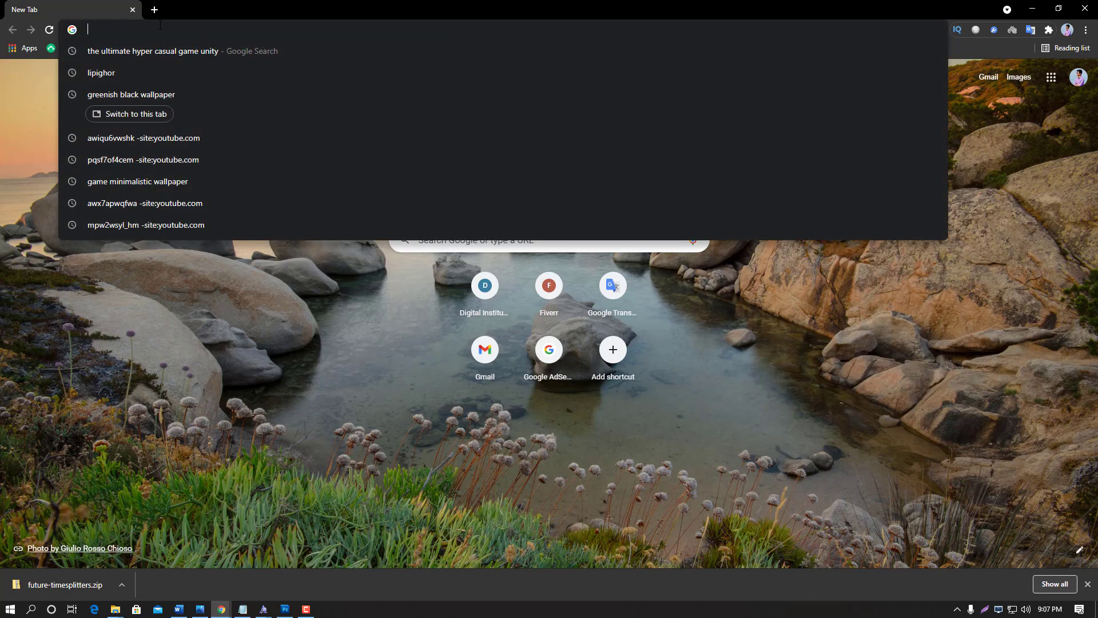
pyautogui.write('unity')
pyautogui.press('Delete')
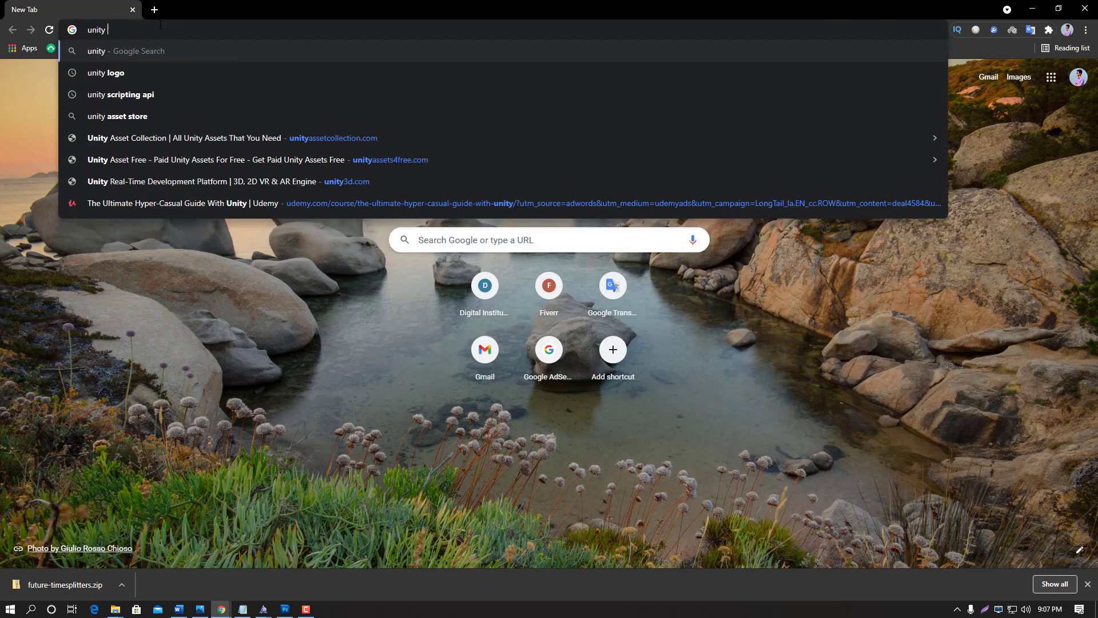
pyautogui.press('Return')
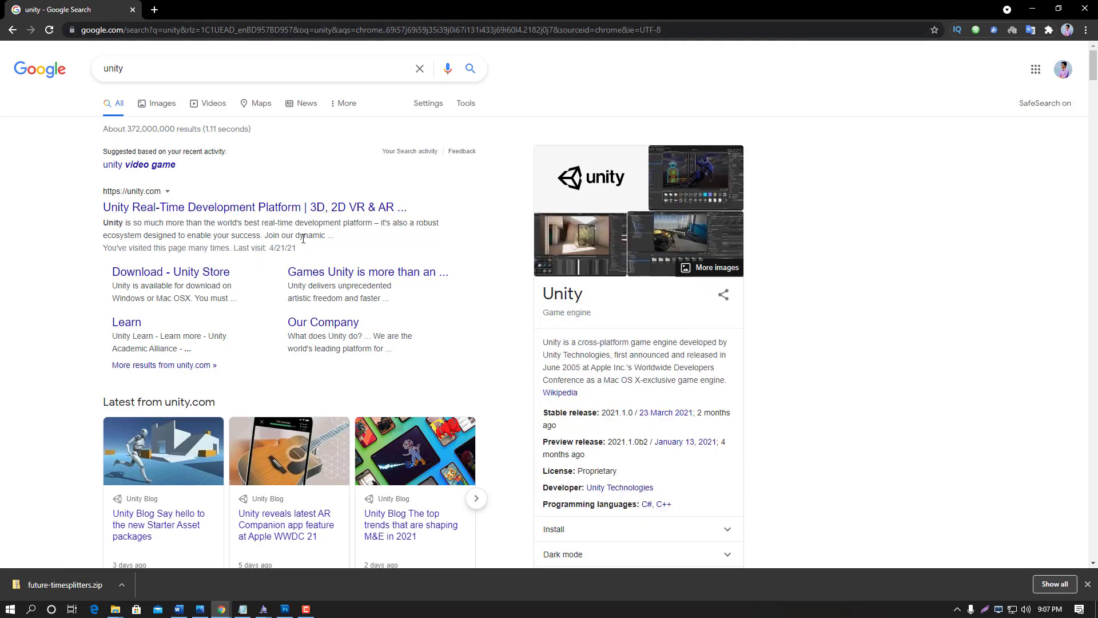
pyautogui.scroll(-1, 399, 220)
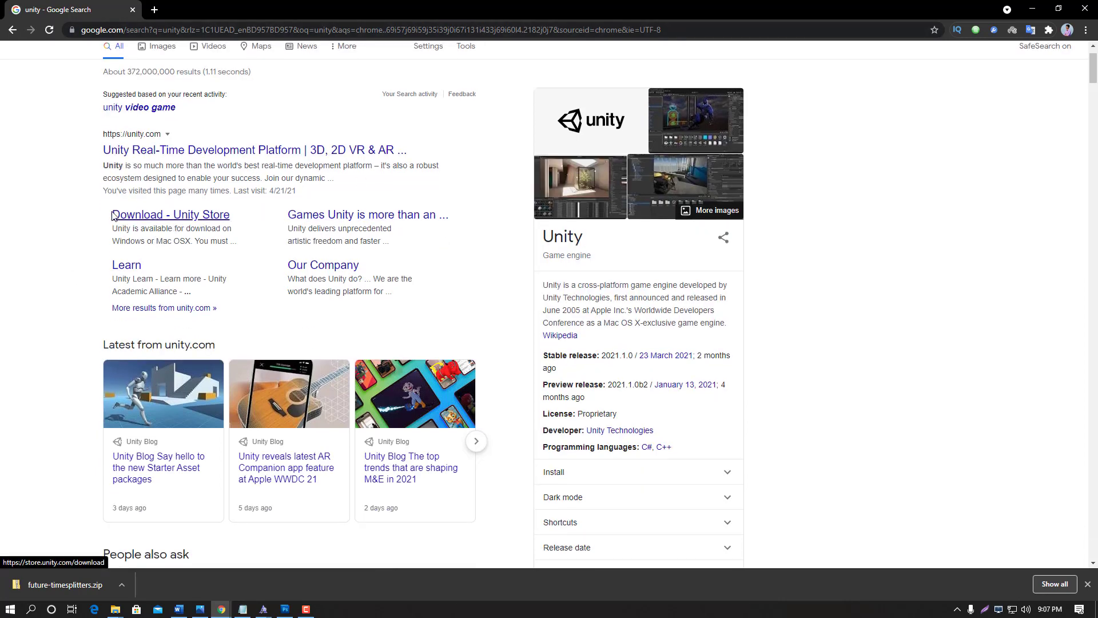
pyautogui.rightClick(161, 214)
pyautogui.click(186, 218)
# - On the Unity Store download page, tick the Unity Personal terms and download the Unity Hub installer
pyautogui.click(203, 11)
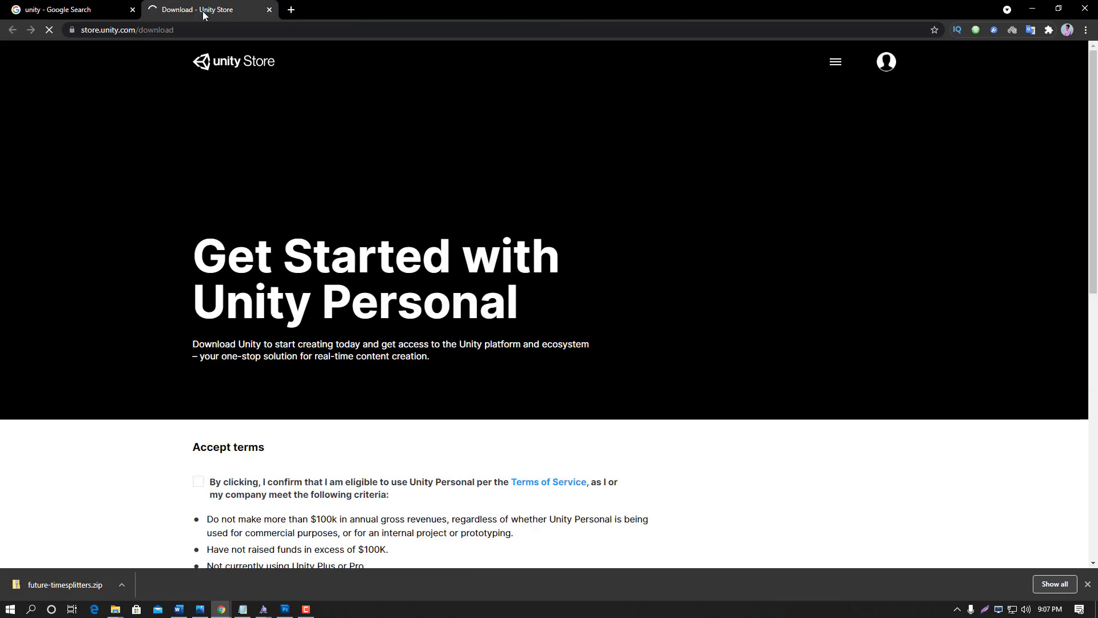
pyautogui.scroll(-5, 294, 208)
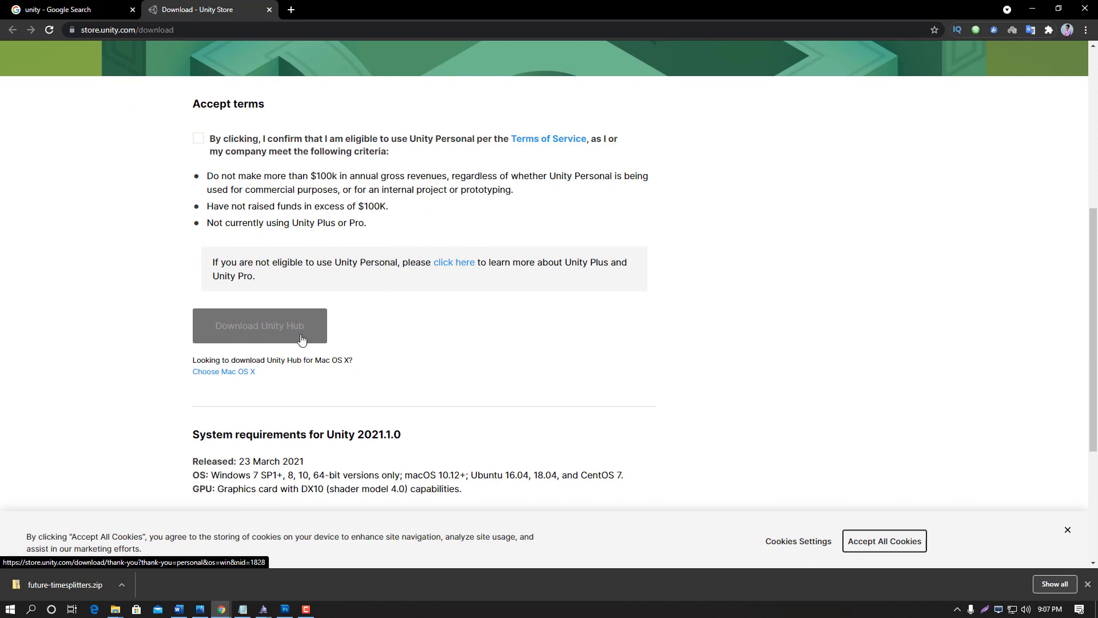
pyautogui.scroll(2, 329, 319)
pyautogui.click(207, 258)
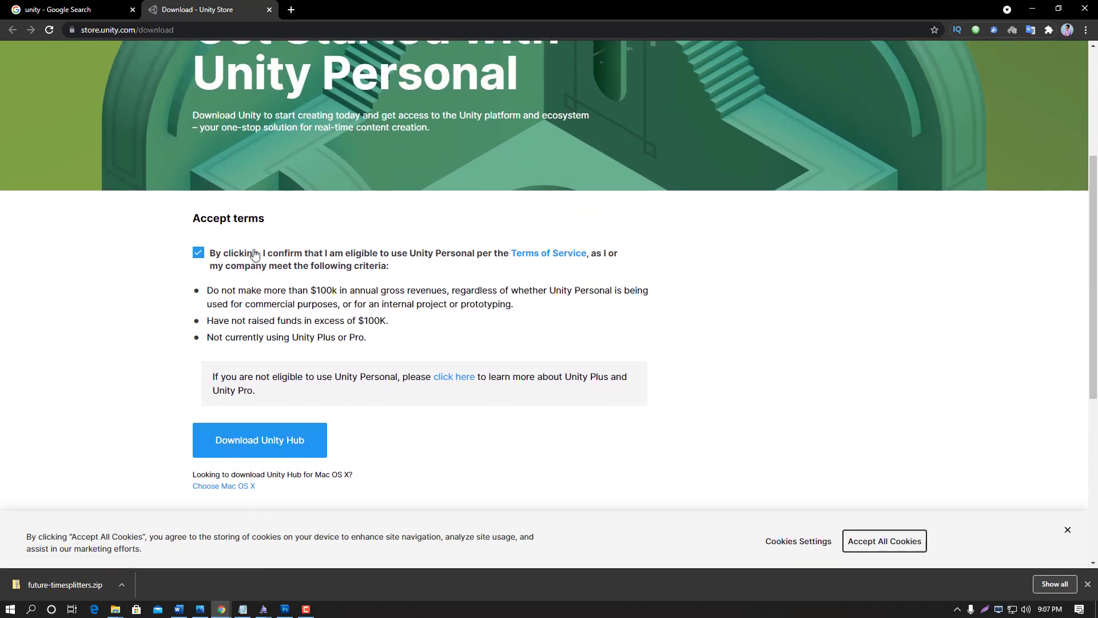
pyautogui.moveTo(200, 218); pyautogui.dragTo(314, 254)
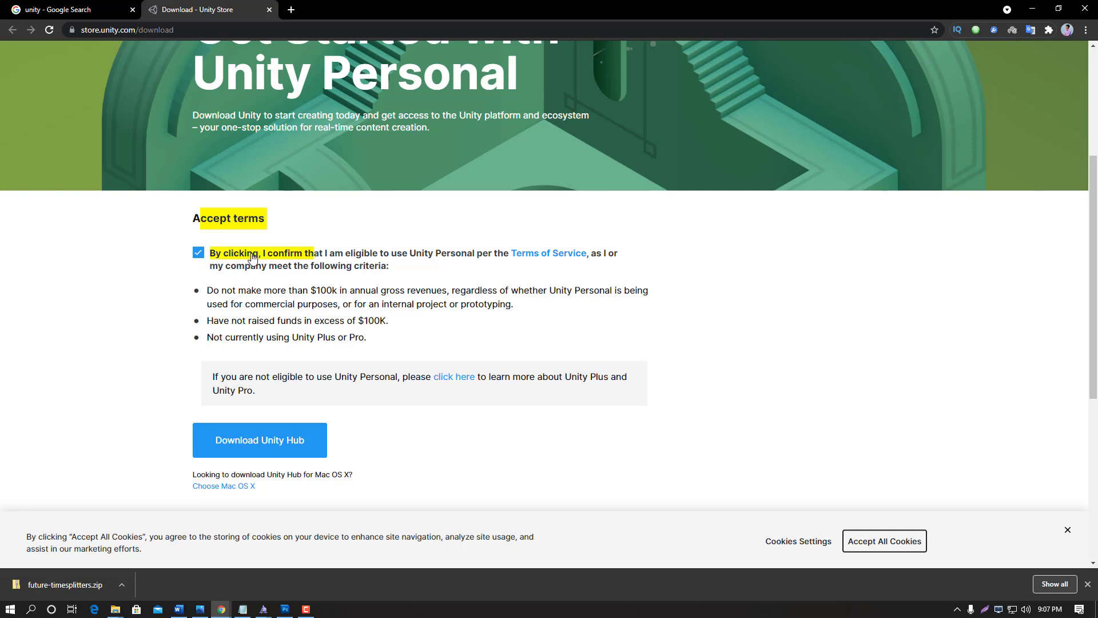
pyautogui.click(193, 254)
pyautogui.scroll(-1, 243, 341)
pyautogui.click(199, 195)
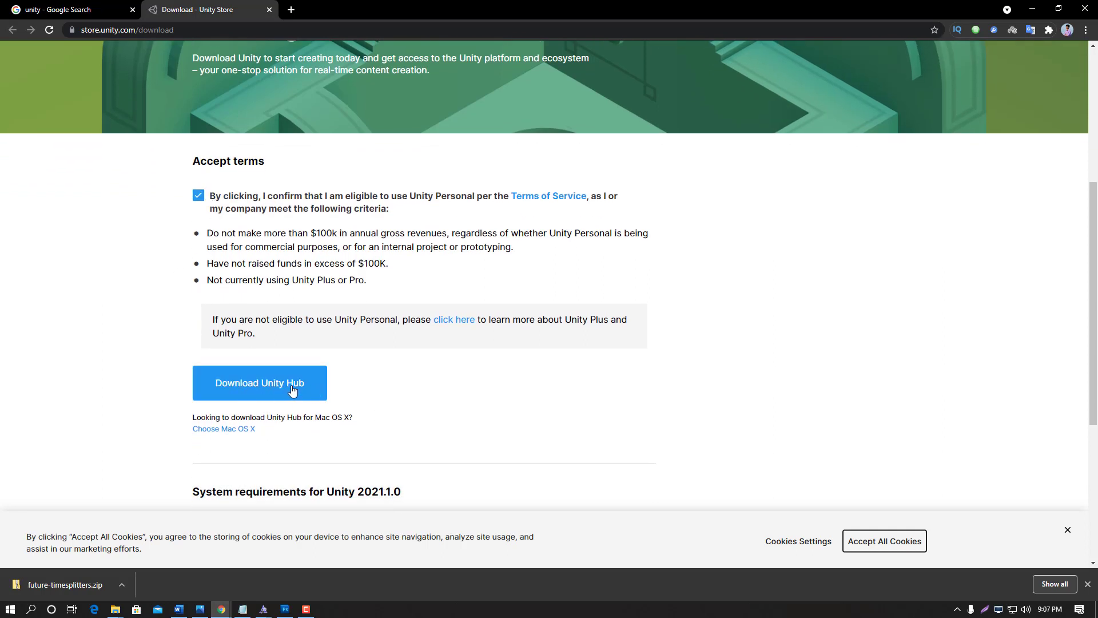
pyautogui.click(298, 395)
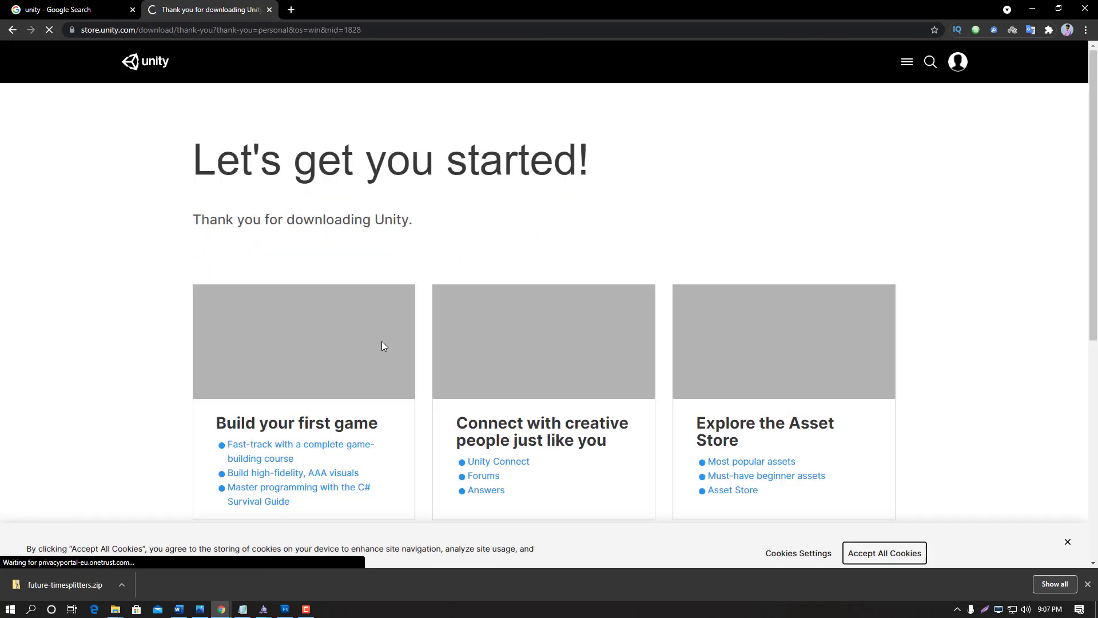
pyautogui.scroll(-3, 382, 341)
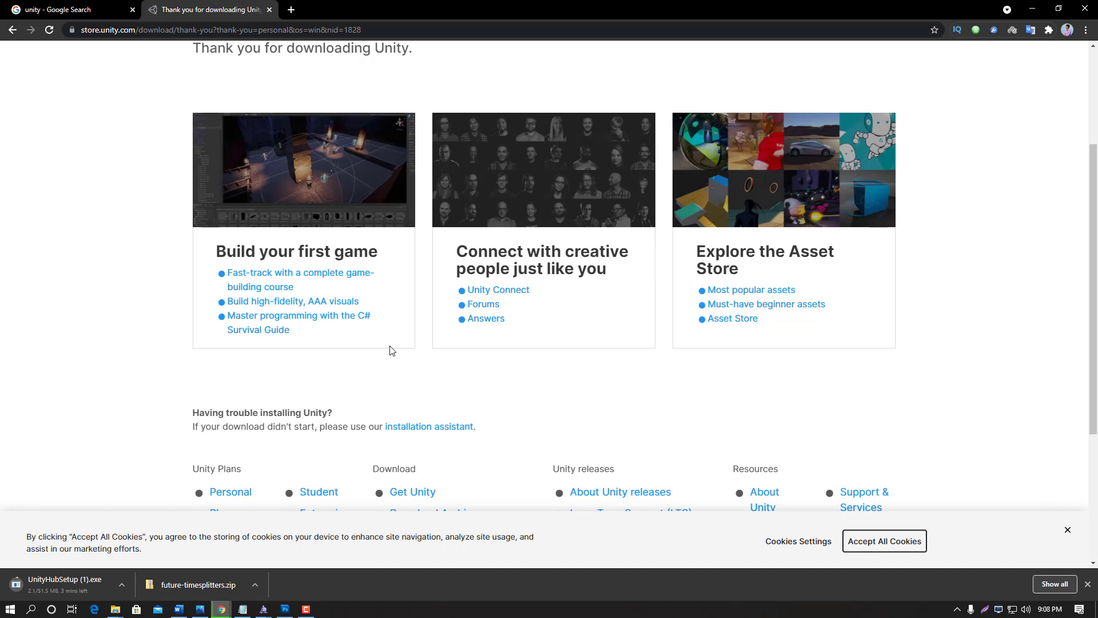
# - Search Google for 'java jdk' in a new tab
pyautogui.click(291, 10)
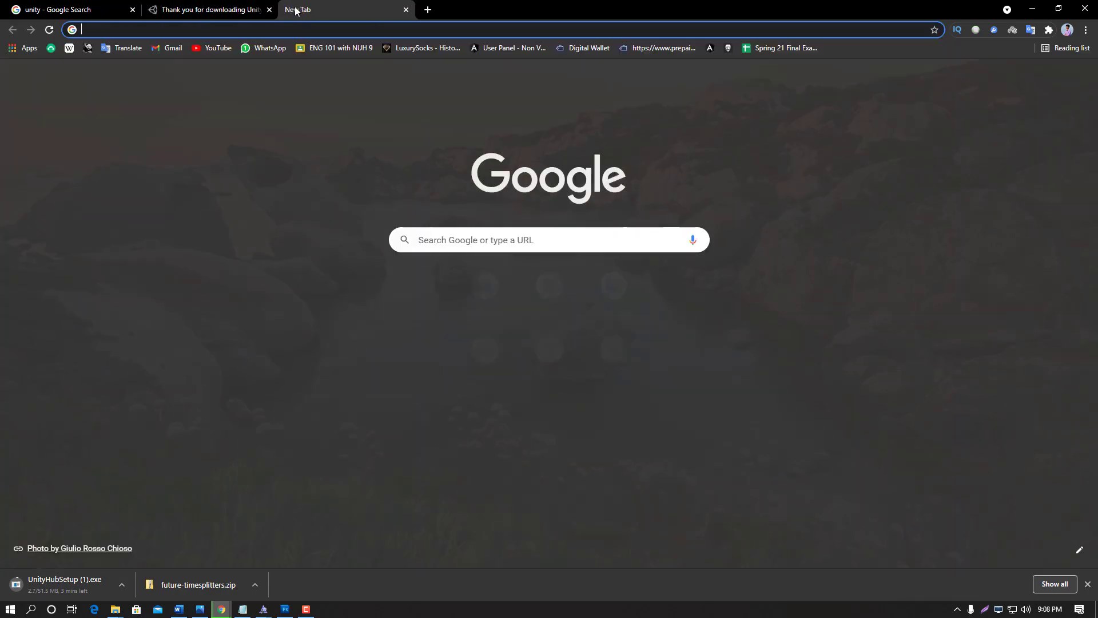
pyautogui.write('java jdk')
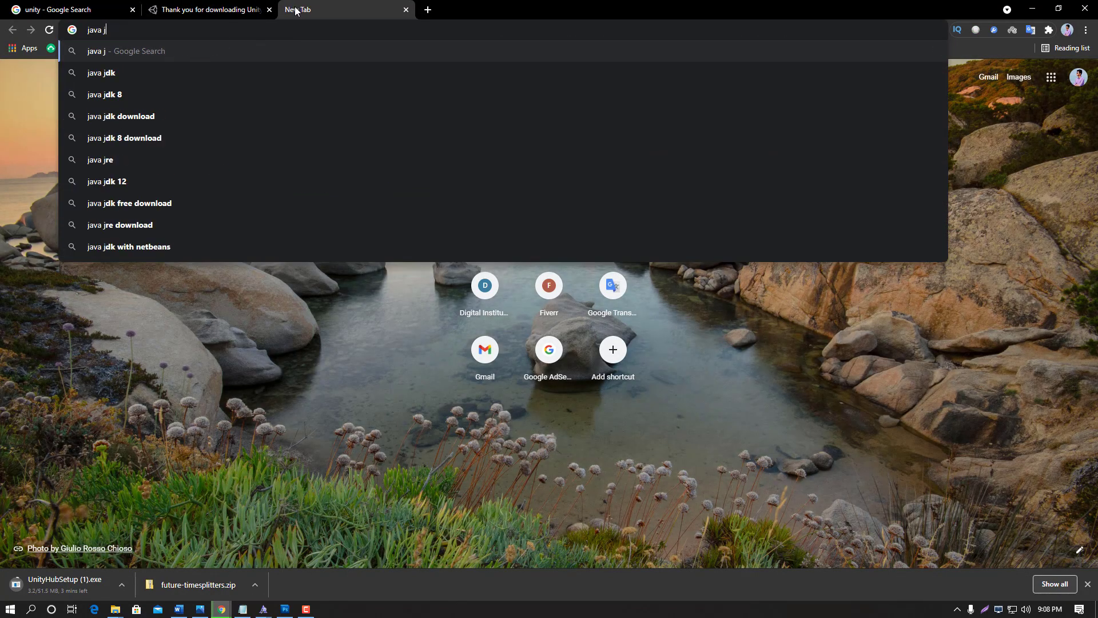
pyautogui.press('Return')
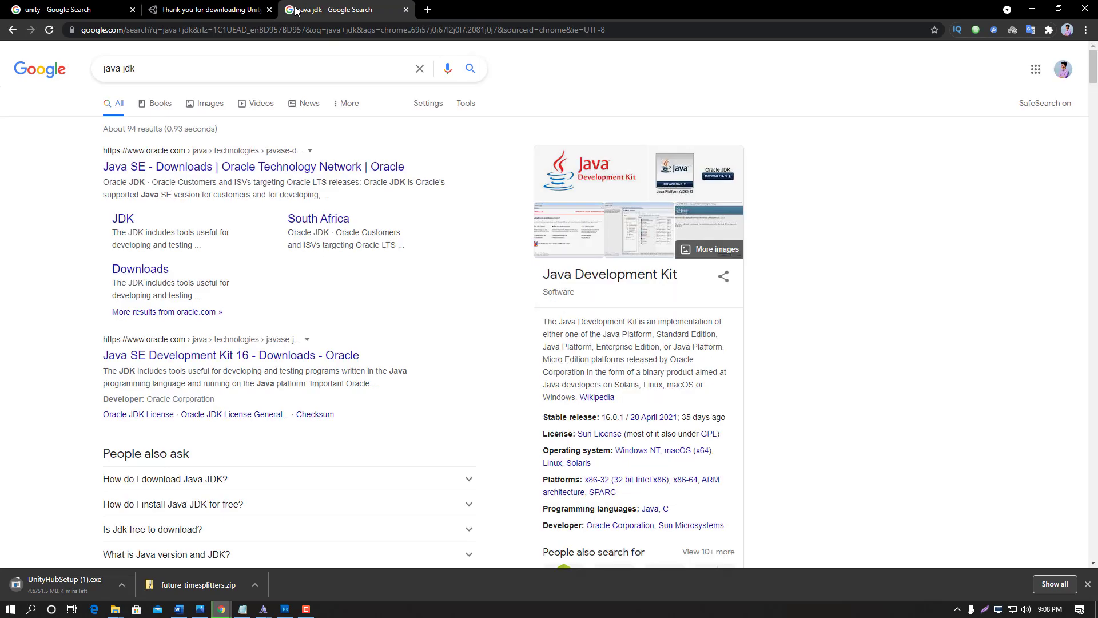
# - Cancel the UnityHubSetup download and go back to the Unity thank-you page
pyautogui.click(131, 584)
pyautogui.click(153, 563)
pyautogui.click(209, 10)
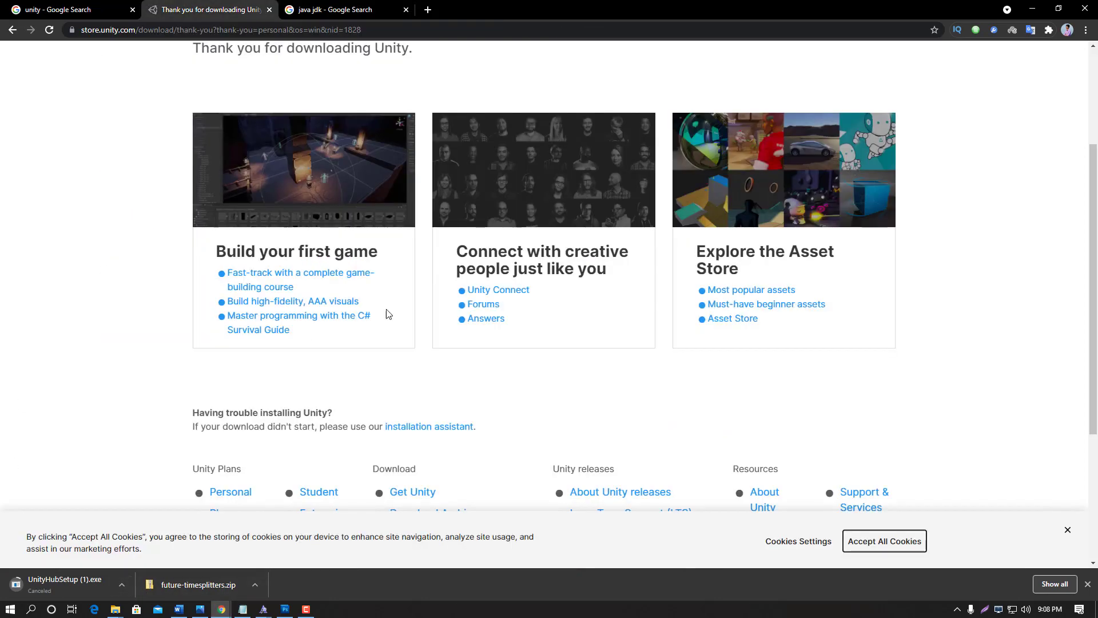
pyautogui.scroll(3, 253, 266)
pyautogui.scroll(-5, 257, 308)
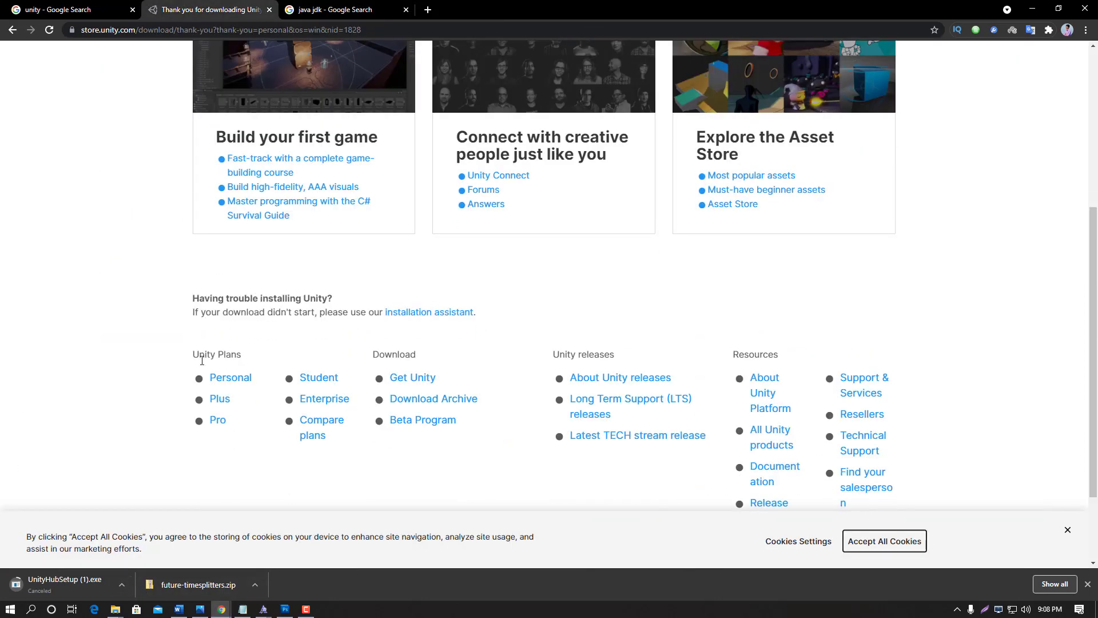
# - Launch Unity Hub from Windows search and view Installs, listing 2020.3.11f1 LTS
pyautogui.click(31, 609)
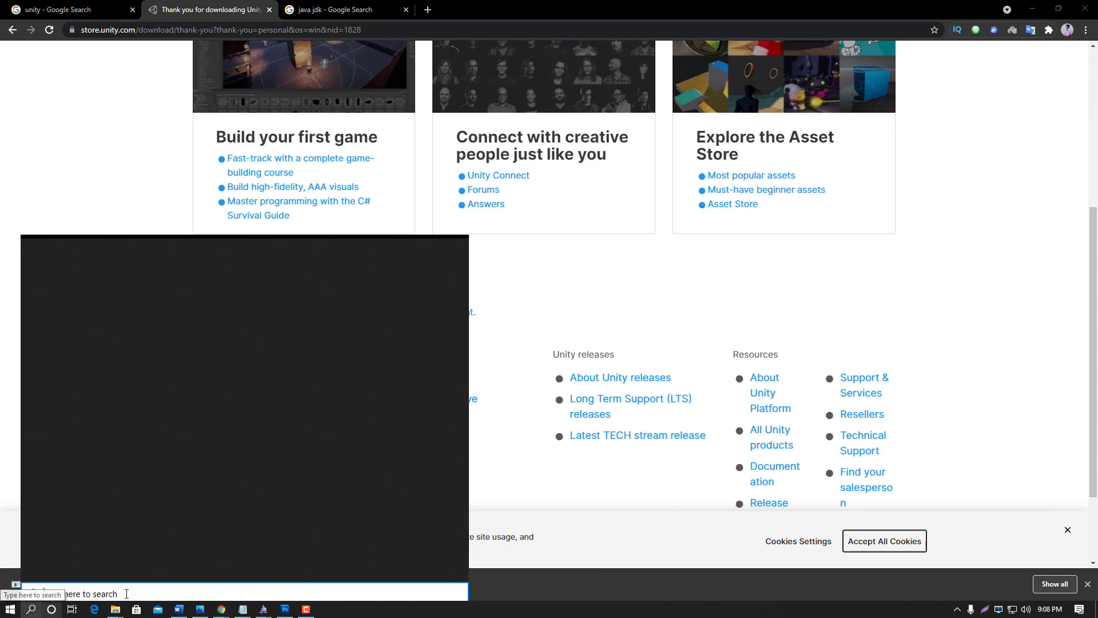
pyautogui.write('unity')
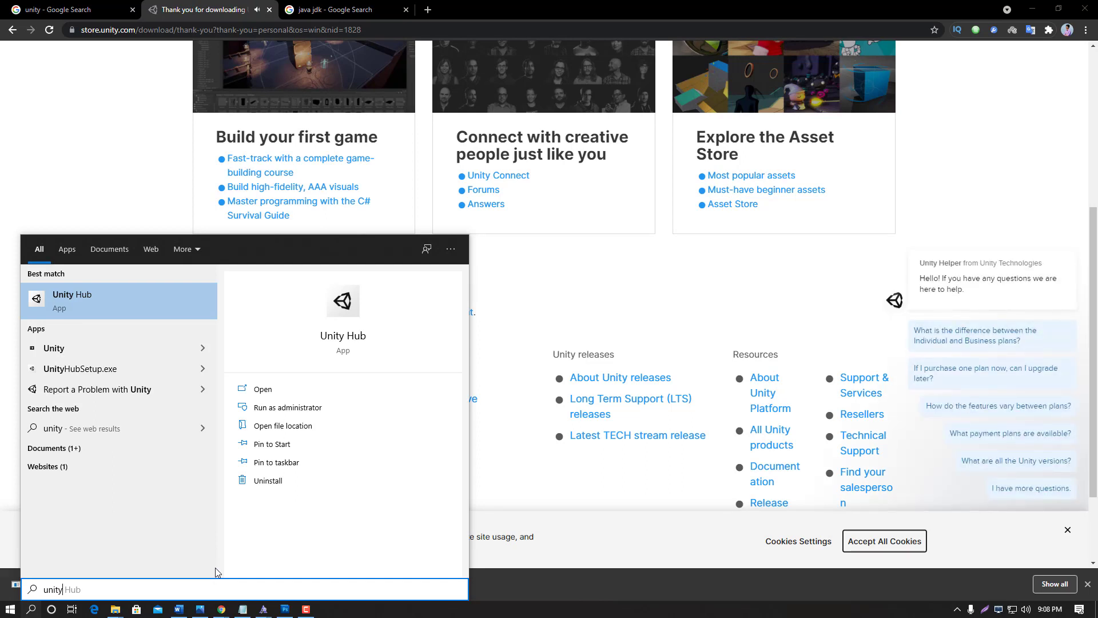
pyautogui.press('Return')
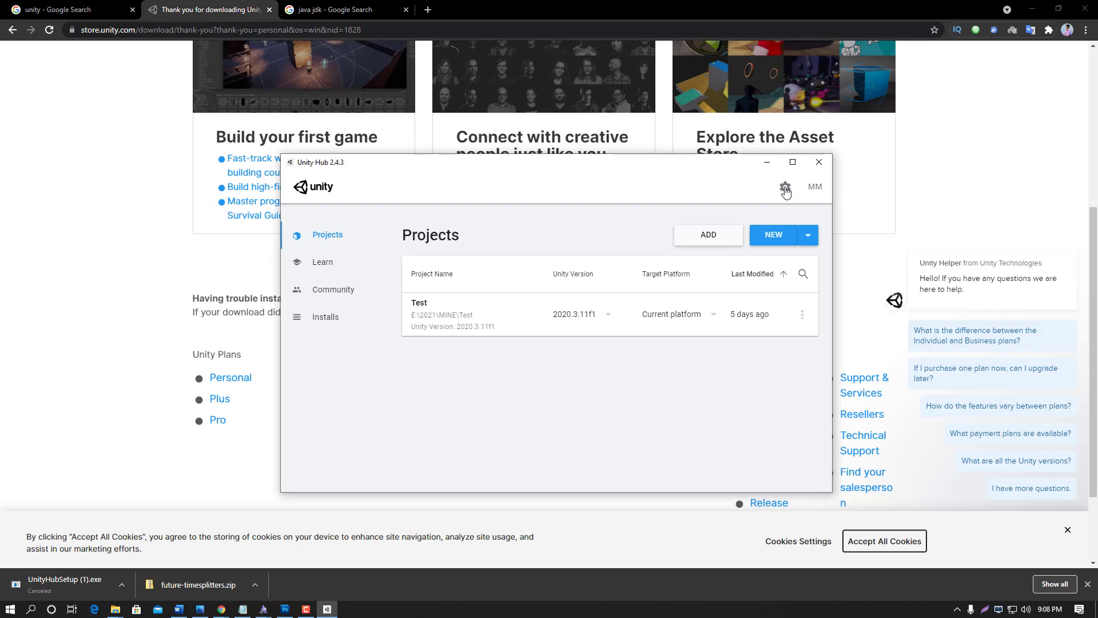
pyautogui.click(335, 317)
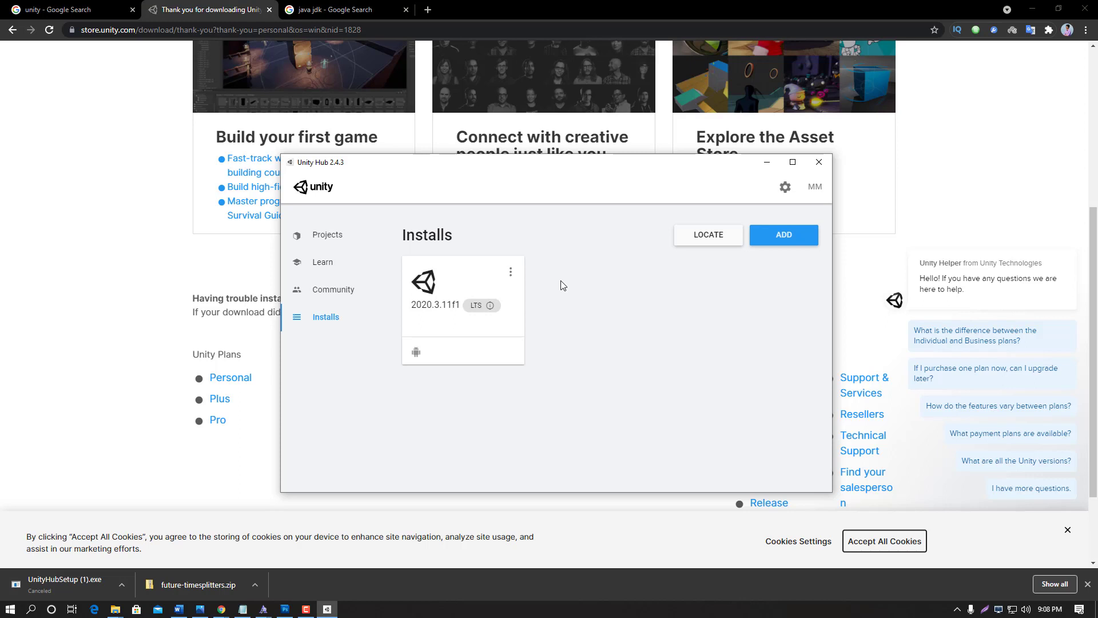
# - Open the Add Unity Version dialog, reopening it once, and select Unity 2019.4.28f1 (LTS)
pyautogui.click(782, 241)
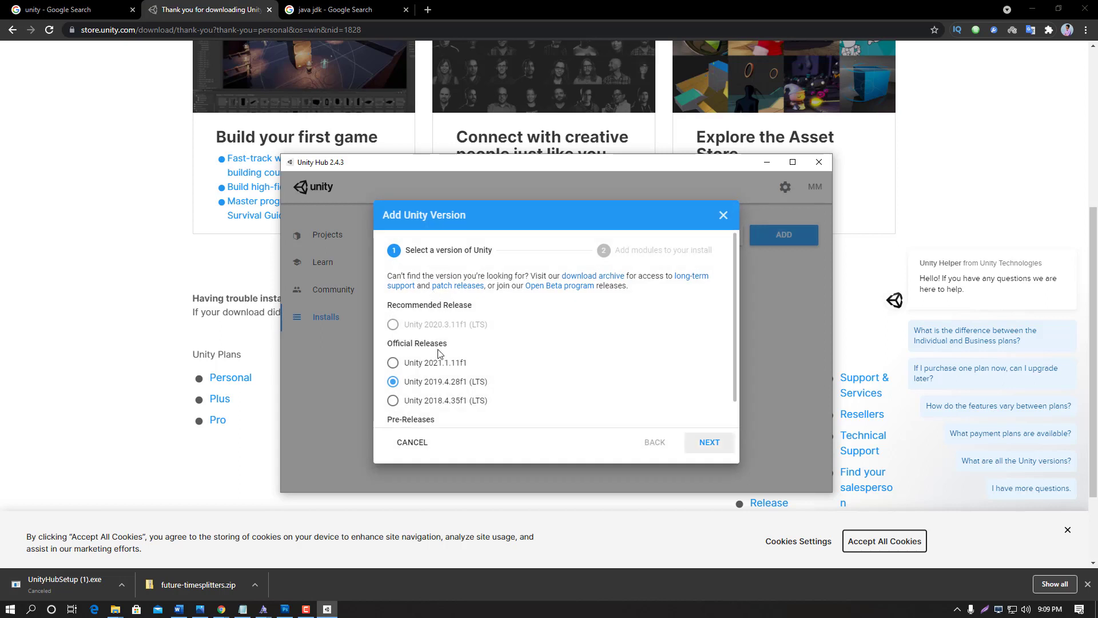
pyautogui.scroll(-1, 426, 366)
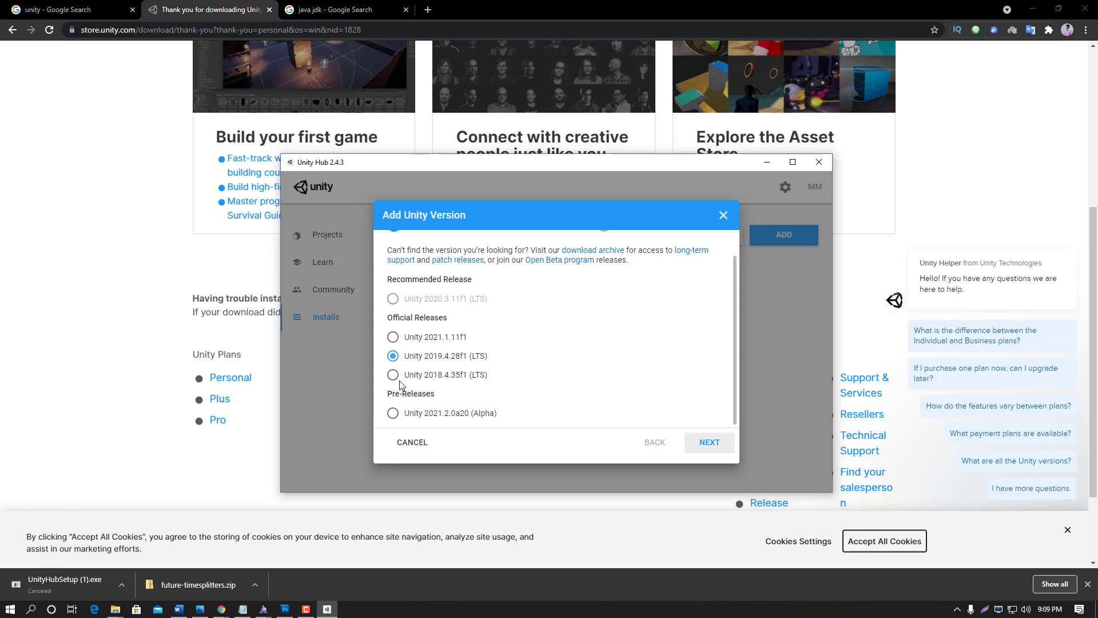
pyautogui.scroll(1, 443, 358)
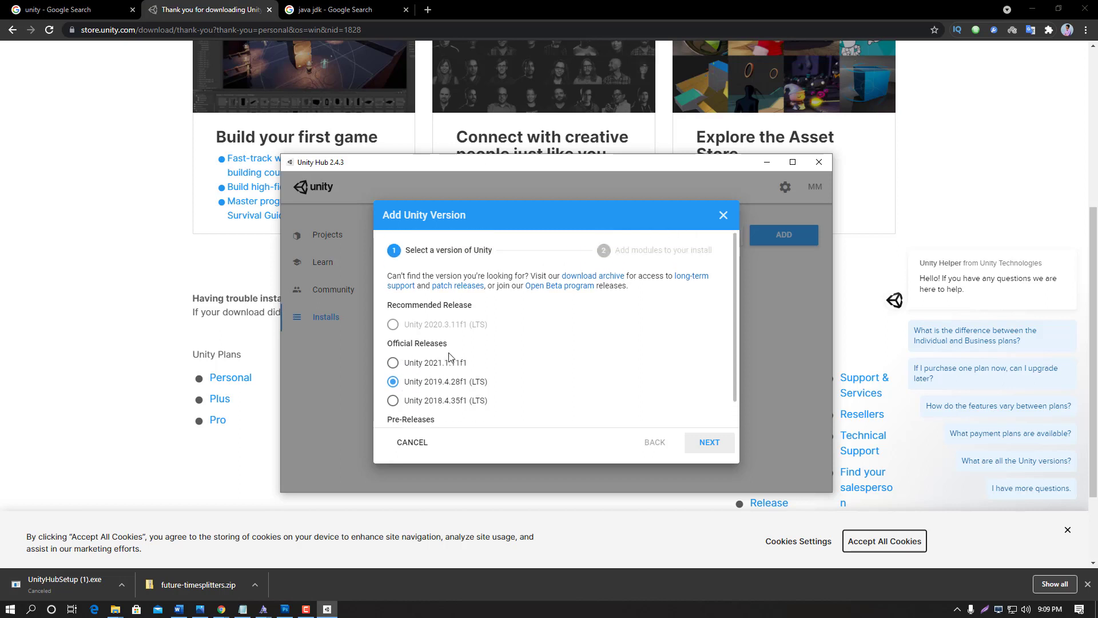
pyautogui.click(407, 444)
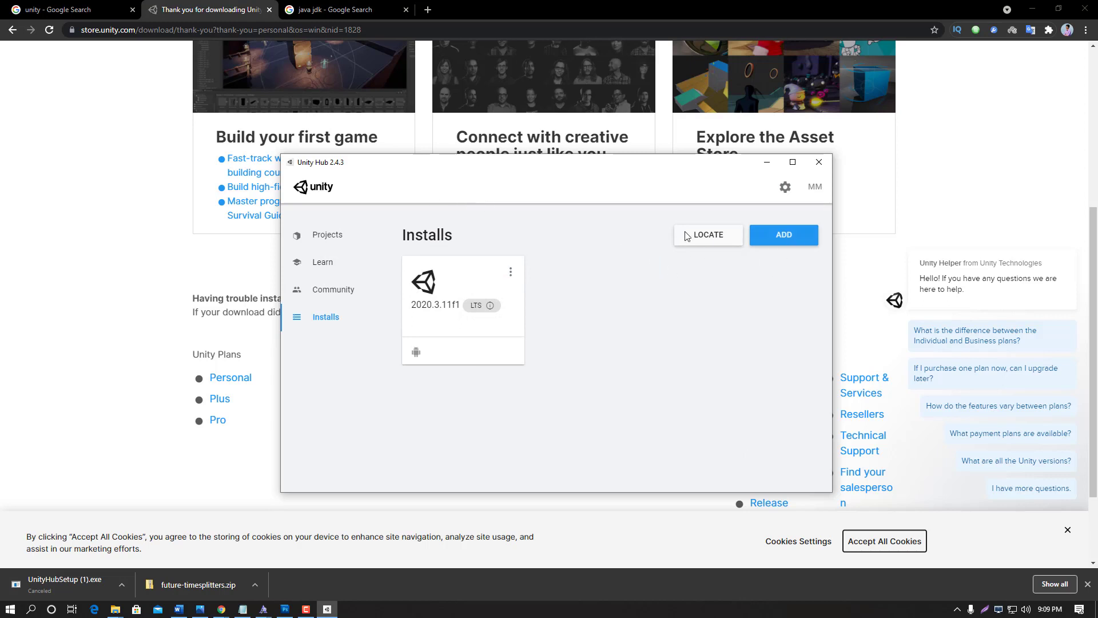
pyautogui.click(781, 234)
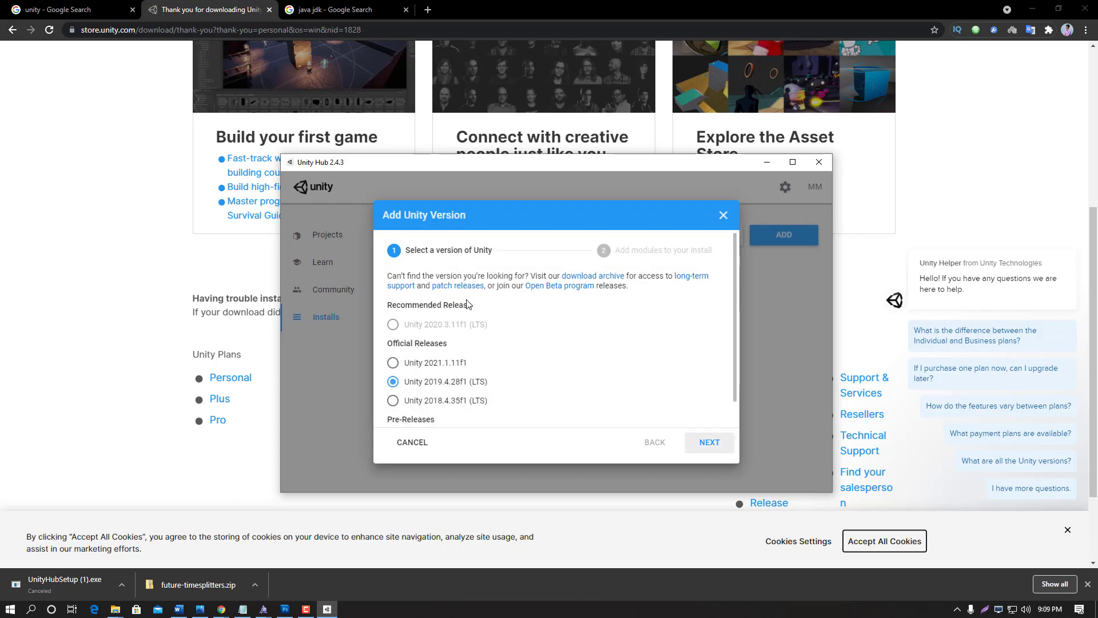
pyautogui.scroll(-1, 450, 344)
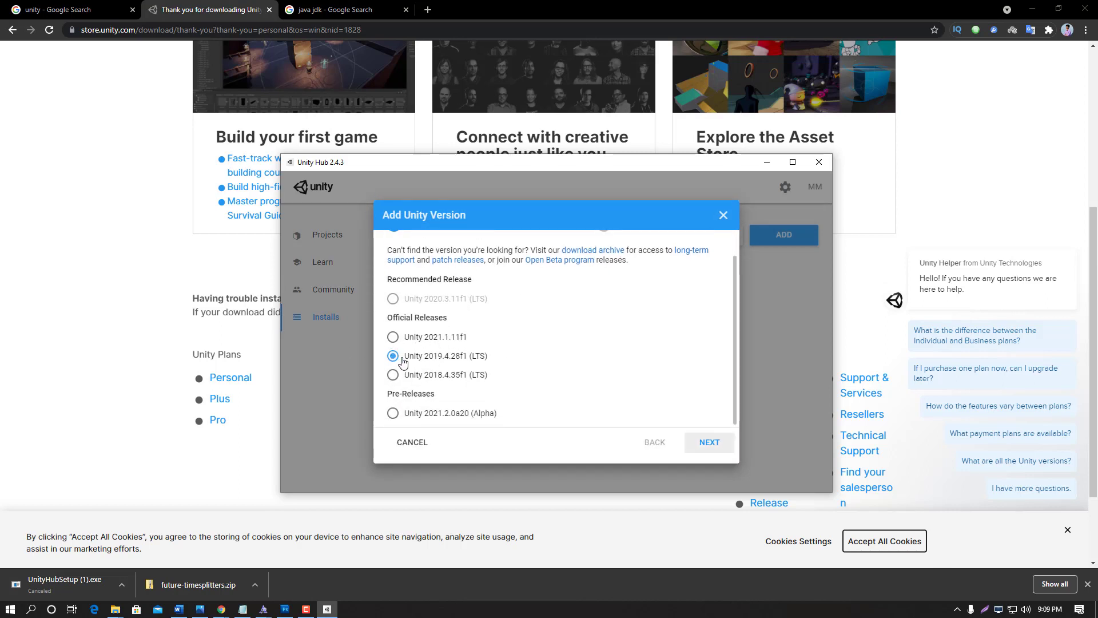
pyautogui.click(394, 357)
pyautogui.click(709, 444)
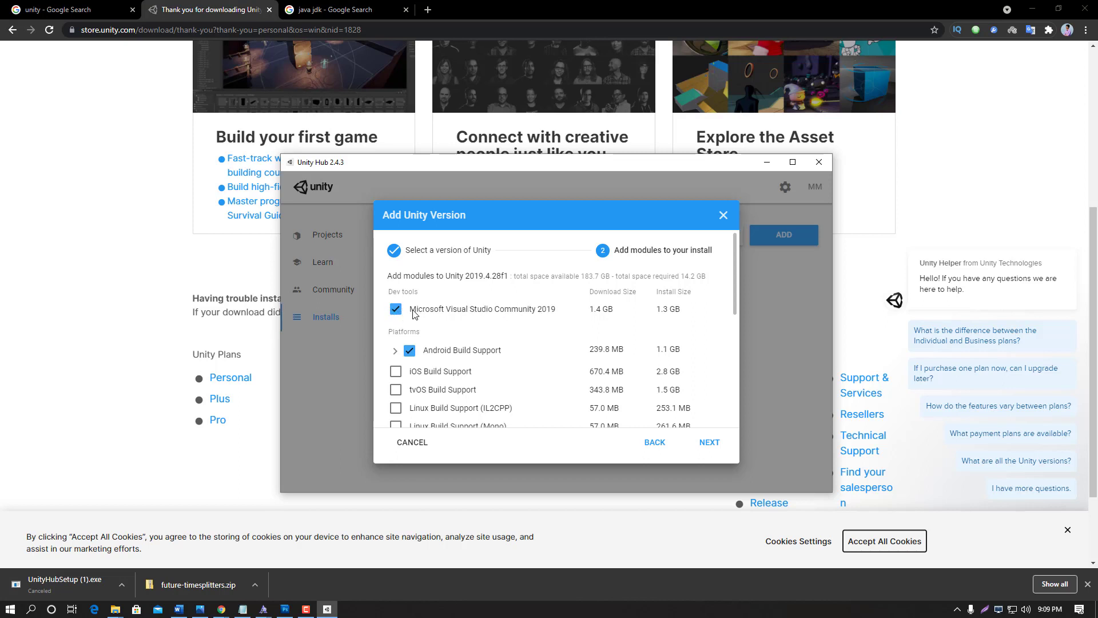
pyautogui.scroll(-2, 481, 311)
pyautogui.scroll(2, 472, 309)
pyautogui.scroll(-1, 427, 352)
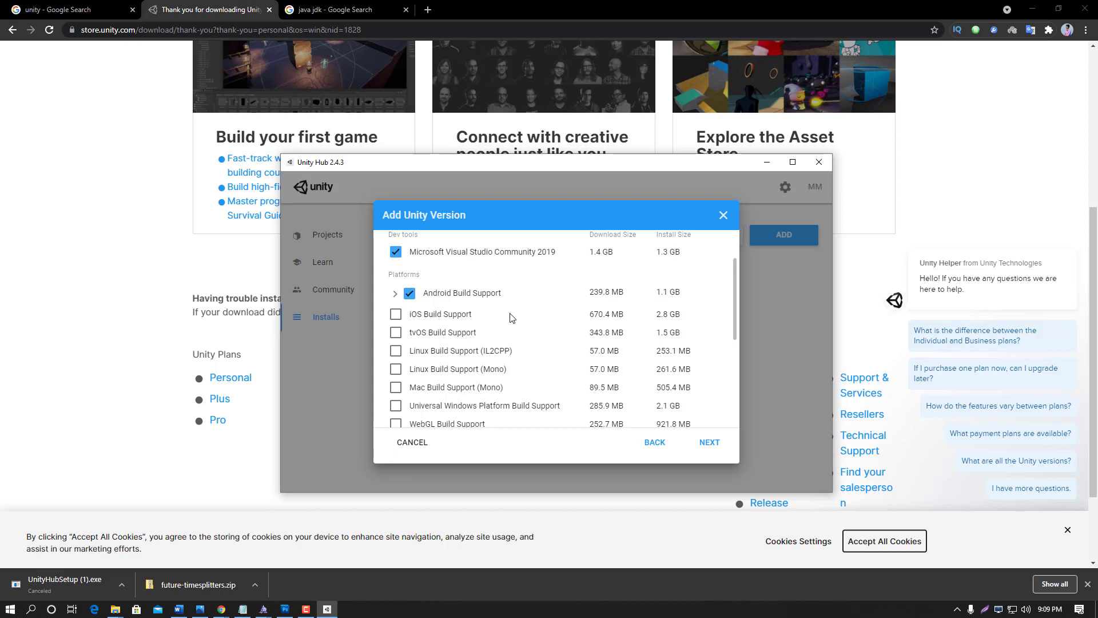
pyautogui.scroll(-2, 512, 318)
pyautogui.scroll(3, 500, 337)
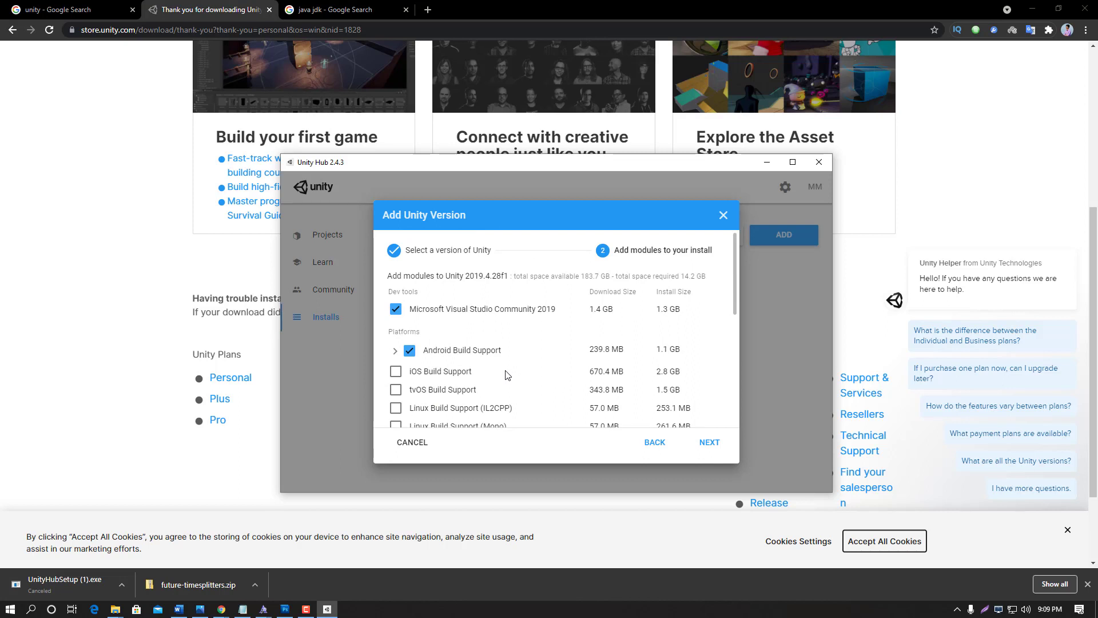
pyautogui.scroll(-1, 492, 366)
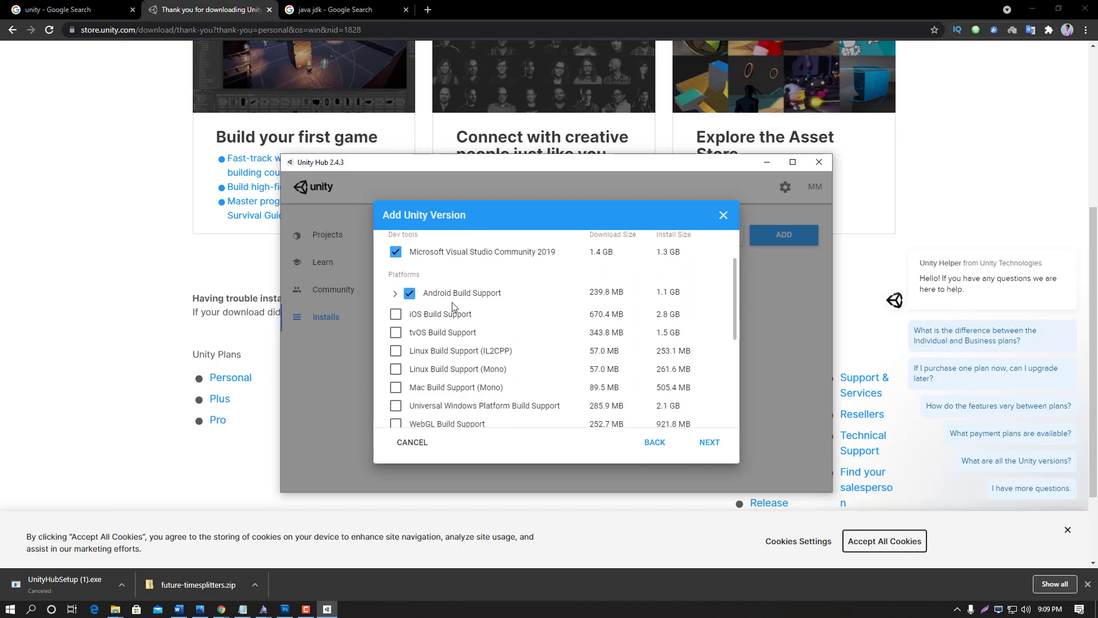
pyautogui.scroll(1, 458, 303)
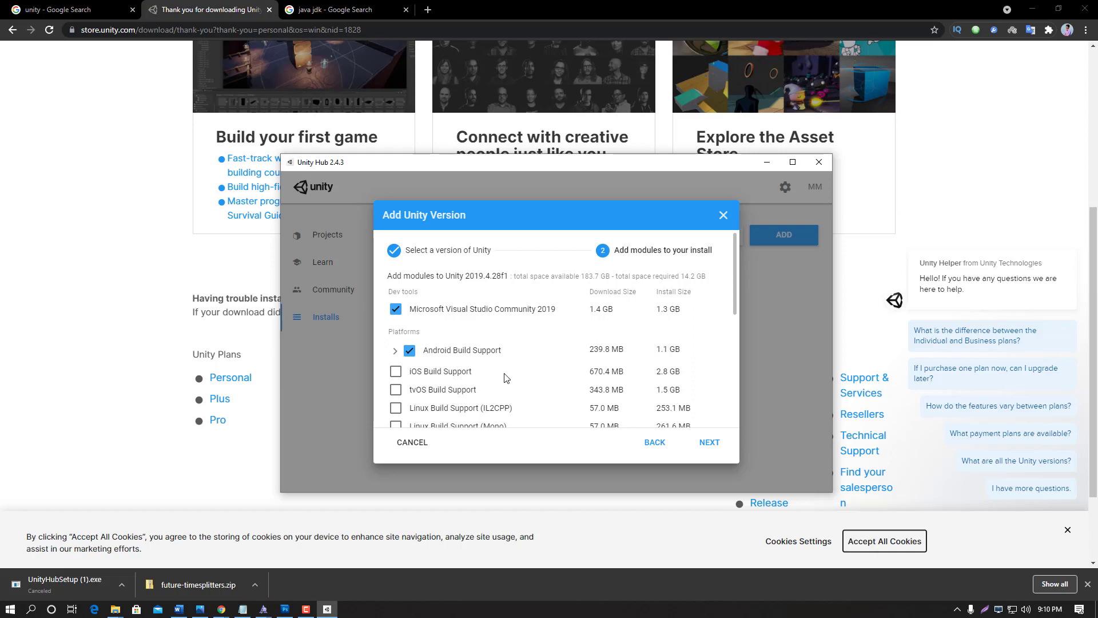
pyautogui.scroll(-2, 506, 378)
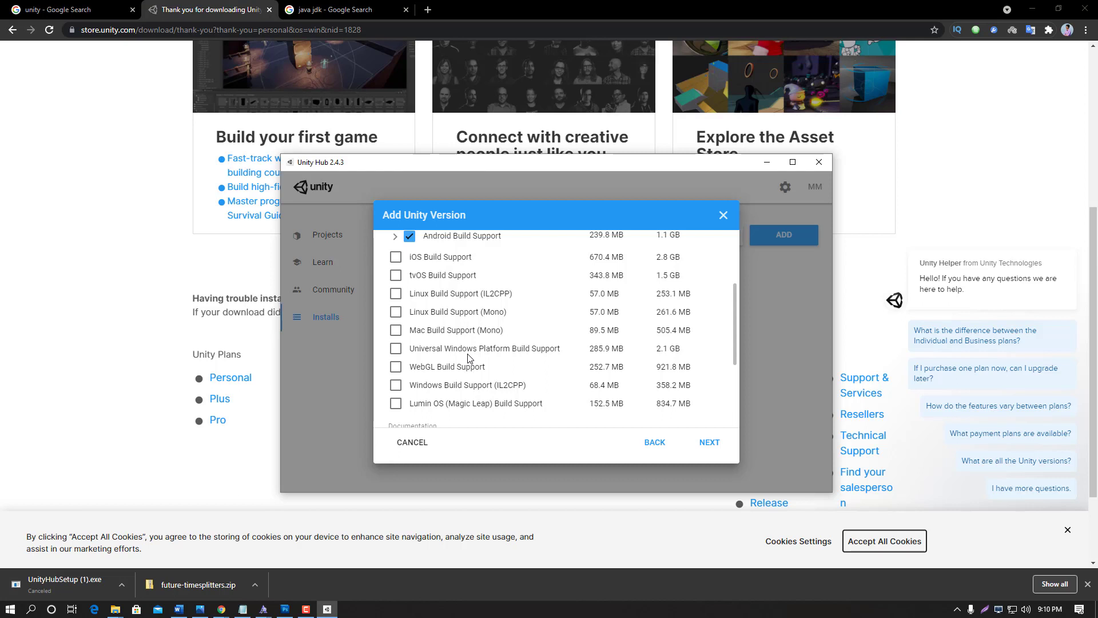
pyautogui.scroll(-1, 468, 358)
pyautogui.scroll(3, 458, 320)
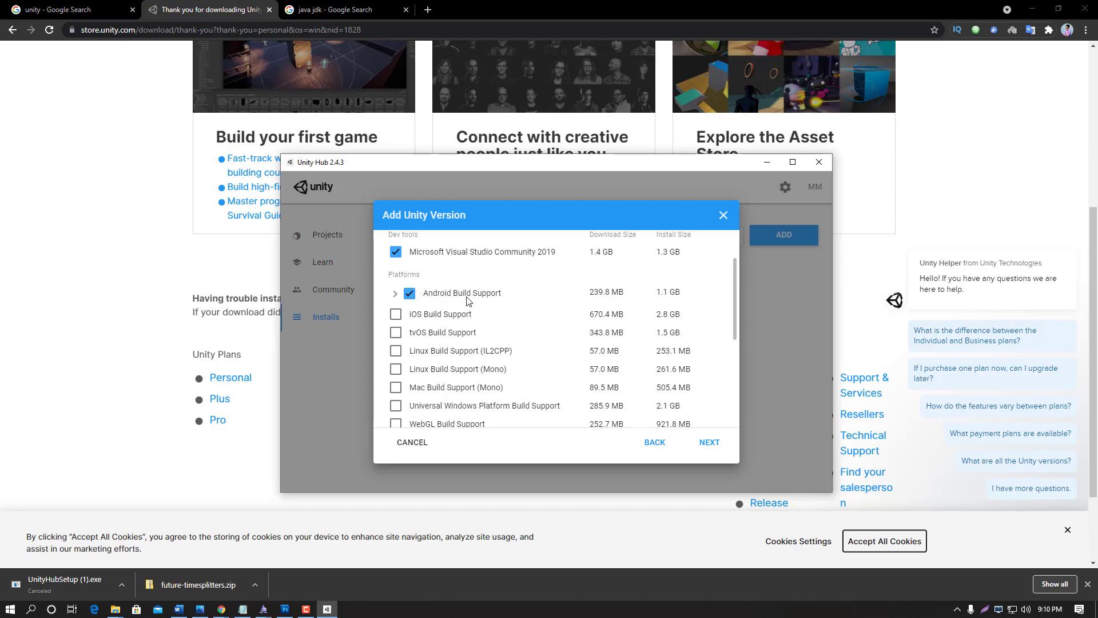
pyautogui.scroll(-4, 465, 304)
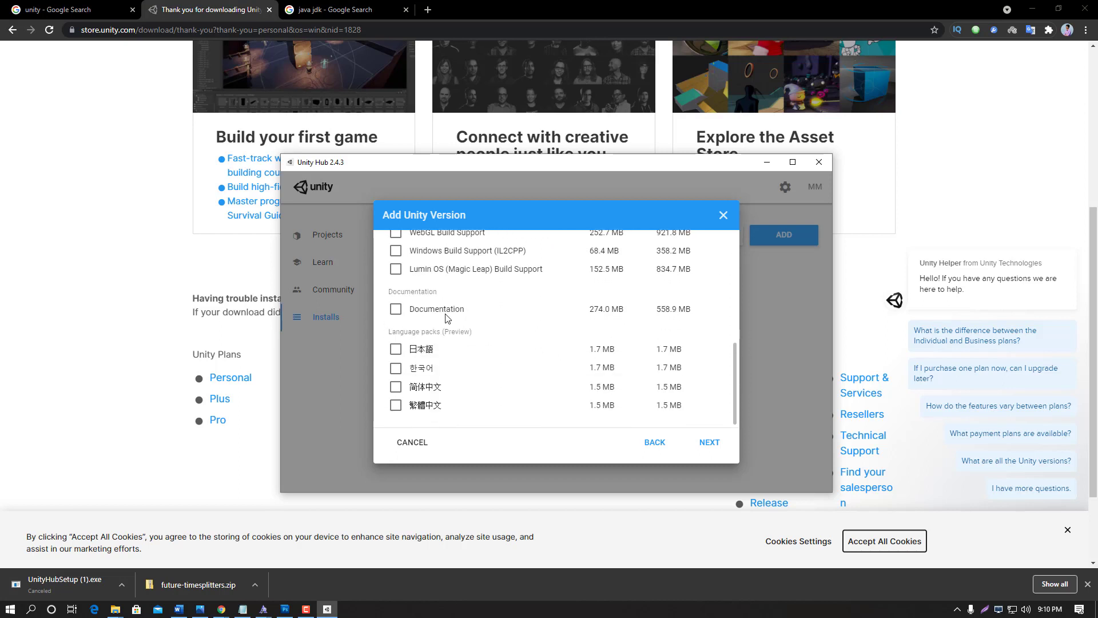
pyautogui.scroll(3, 460, 320)
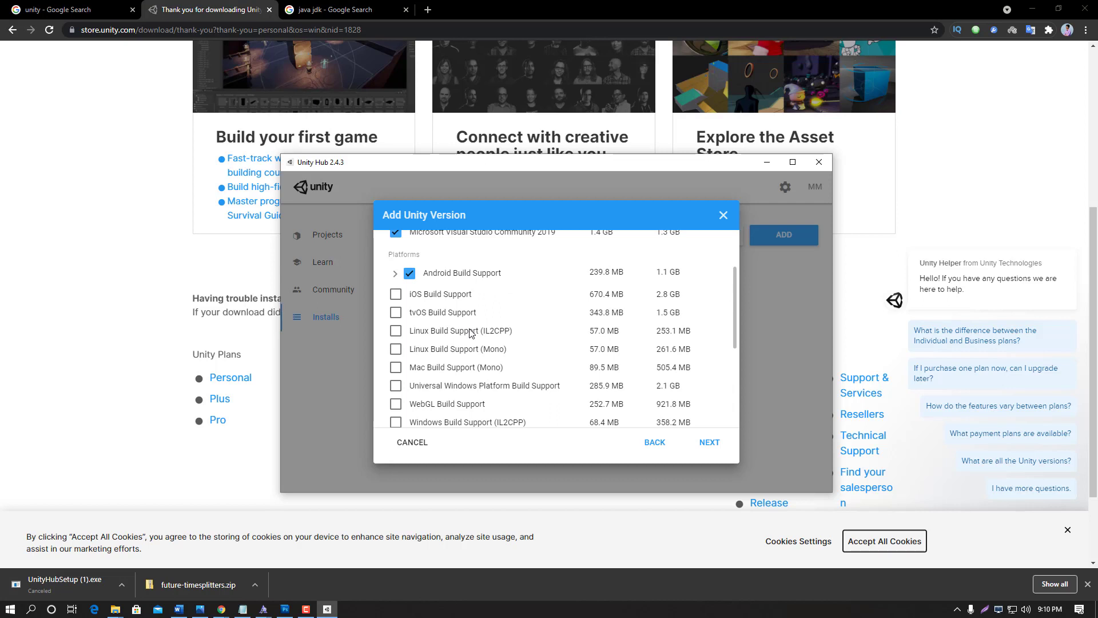
pyautogui.scroll(-3, 473, 329)
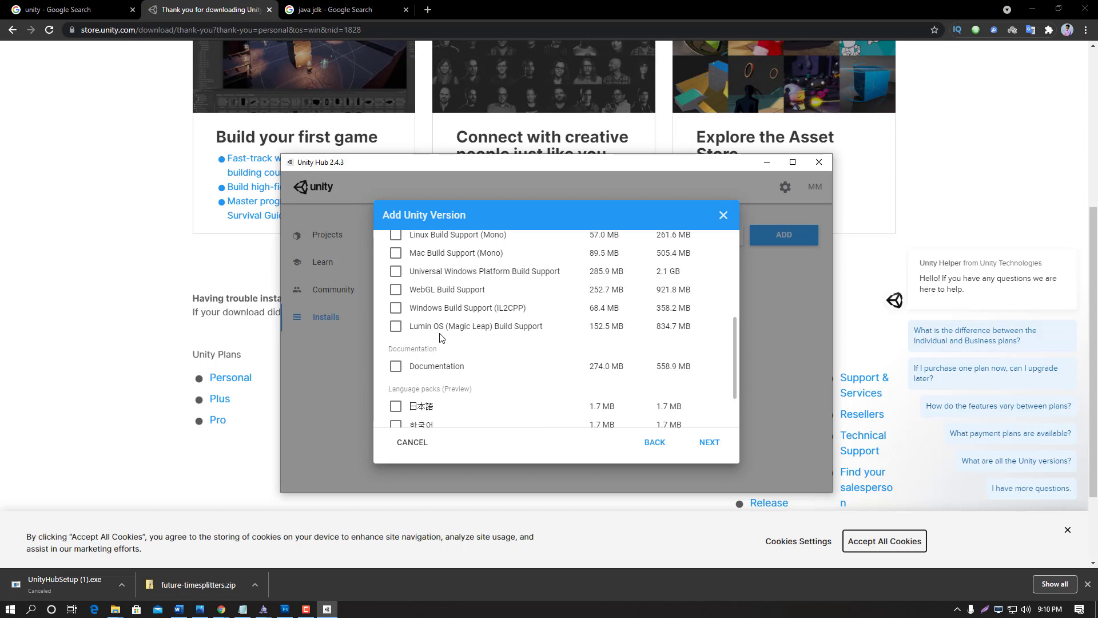
pyautogui.scroll(5, 440, 337)
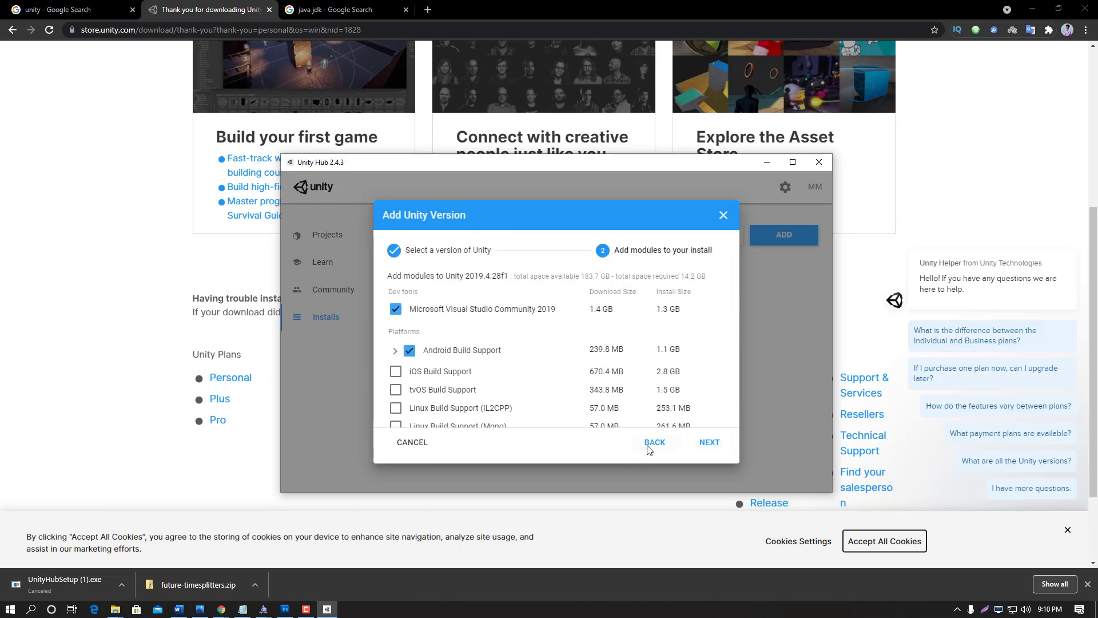
# - Reach and agree to the Visual Studio licence terms, then cancel adding Unity 2019.4.28f1
pyautogui.click(710, 442)
pyautogui.click(351, 417)
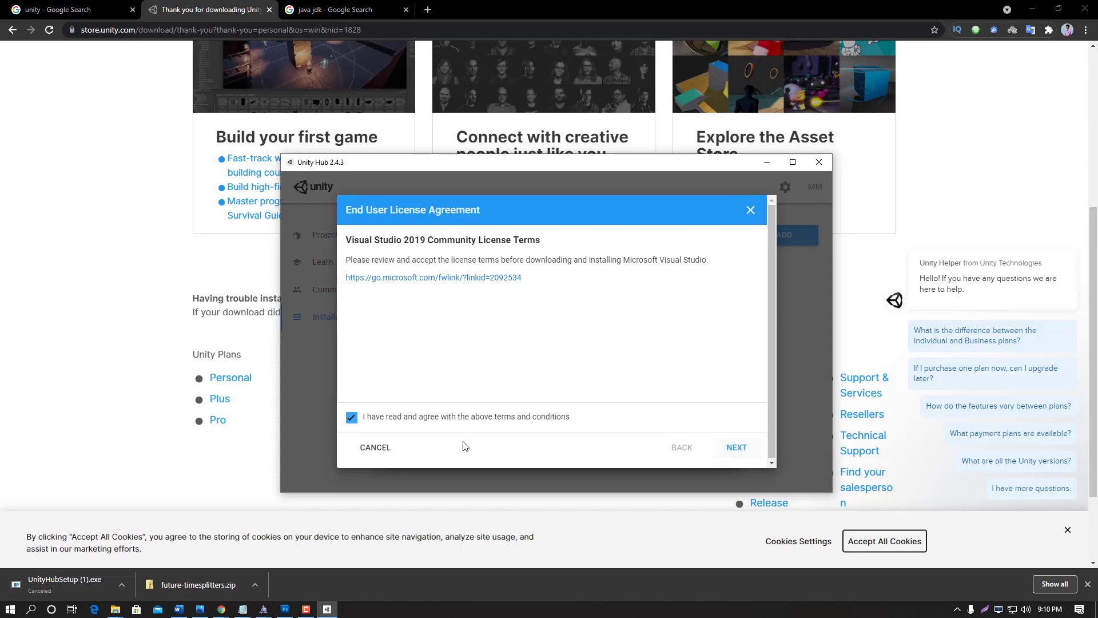
pyautogui.click(380, 453)
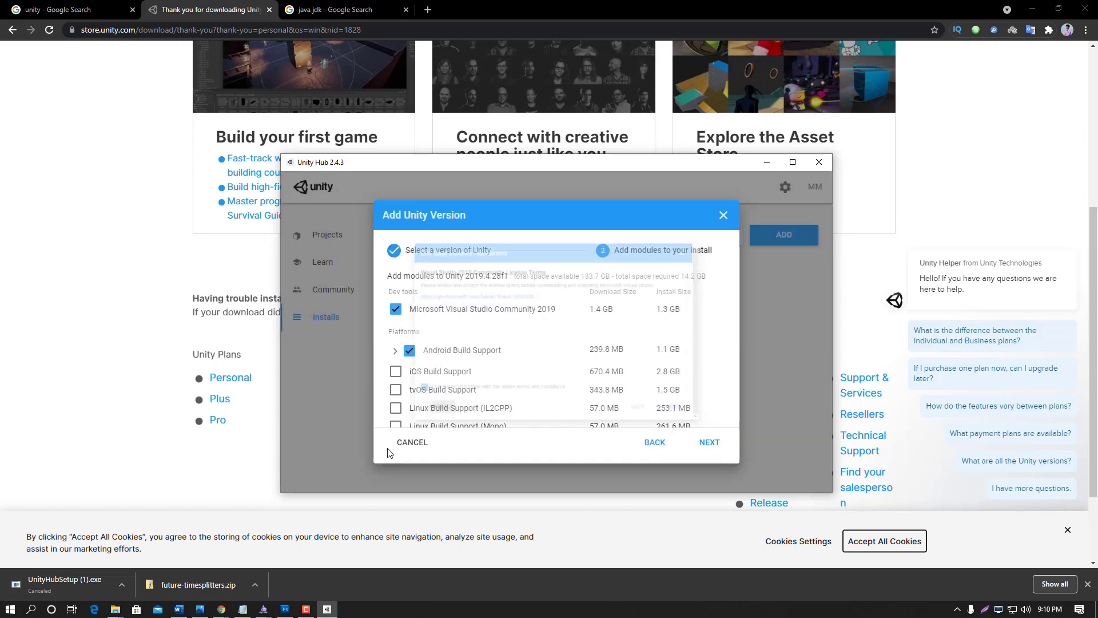
pyautogui.click(422, 445)
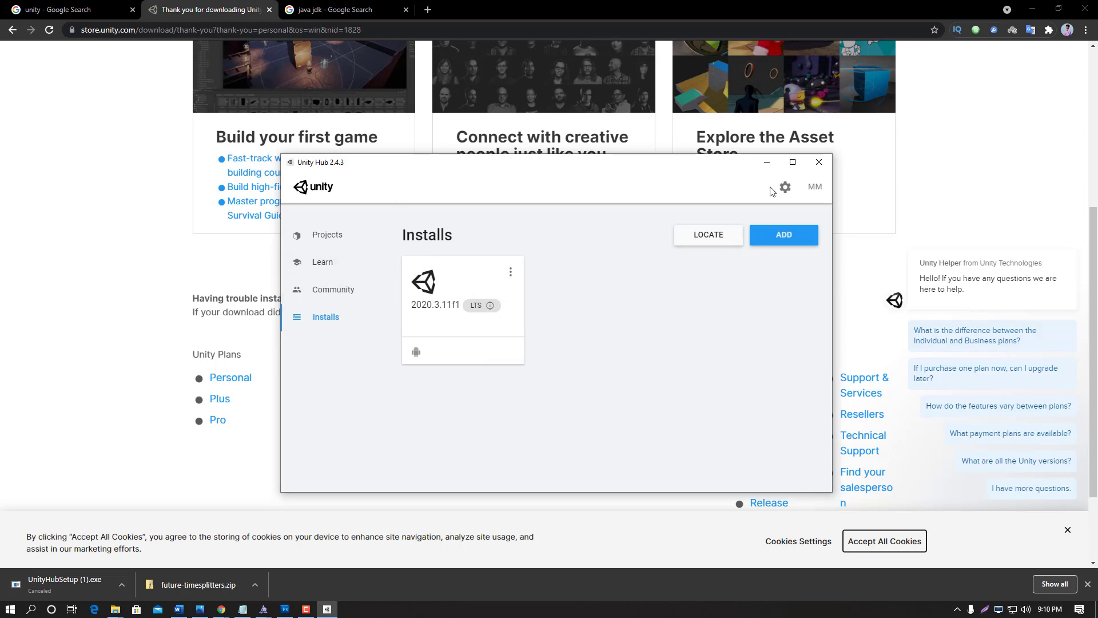
# - Activate a Unity Personal license for non-professional use under Preferences > License Management
pyautogui.click(785, 189)
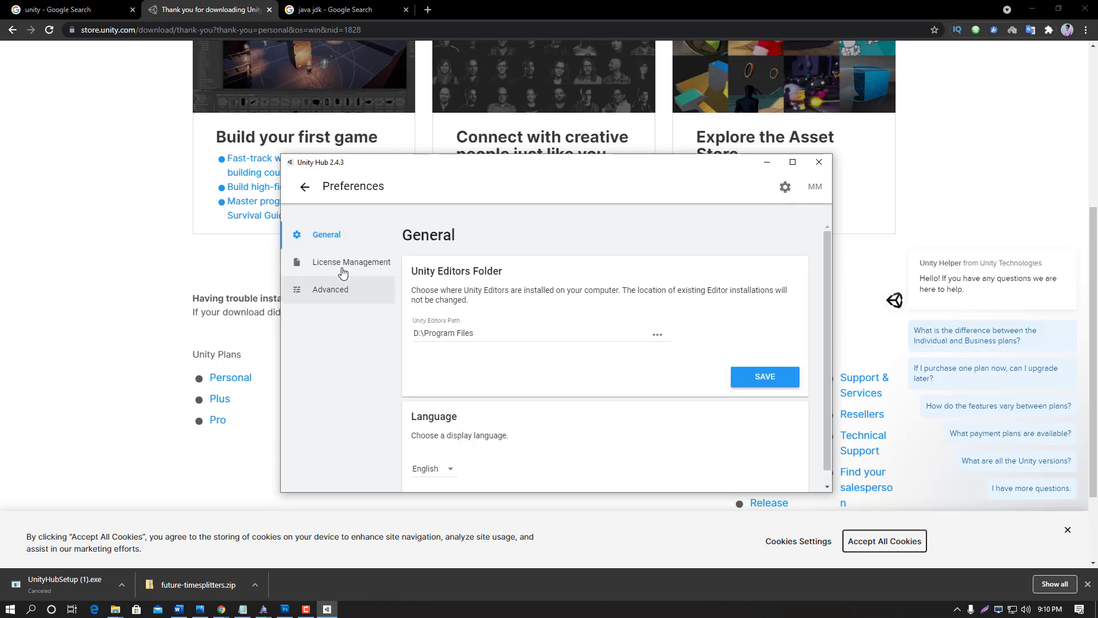
pyautogui.click(322, 269)
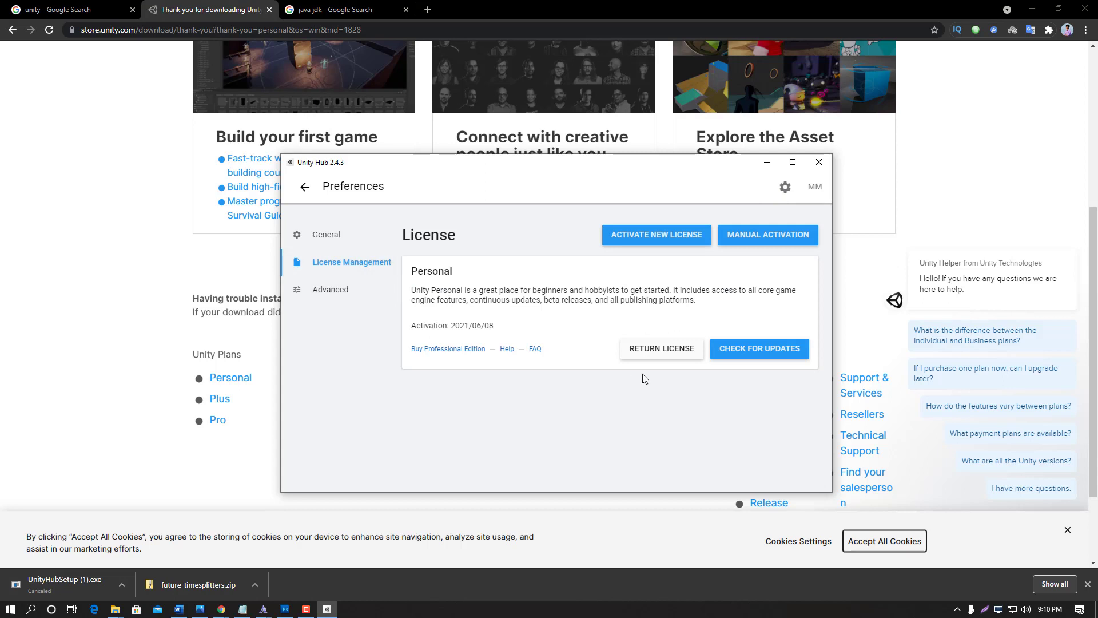
pyautogui.click(657, 244)
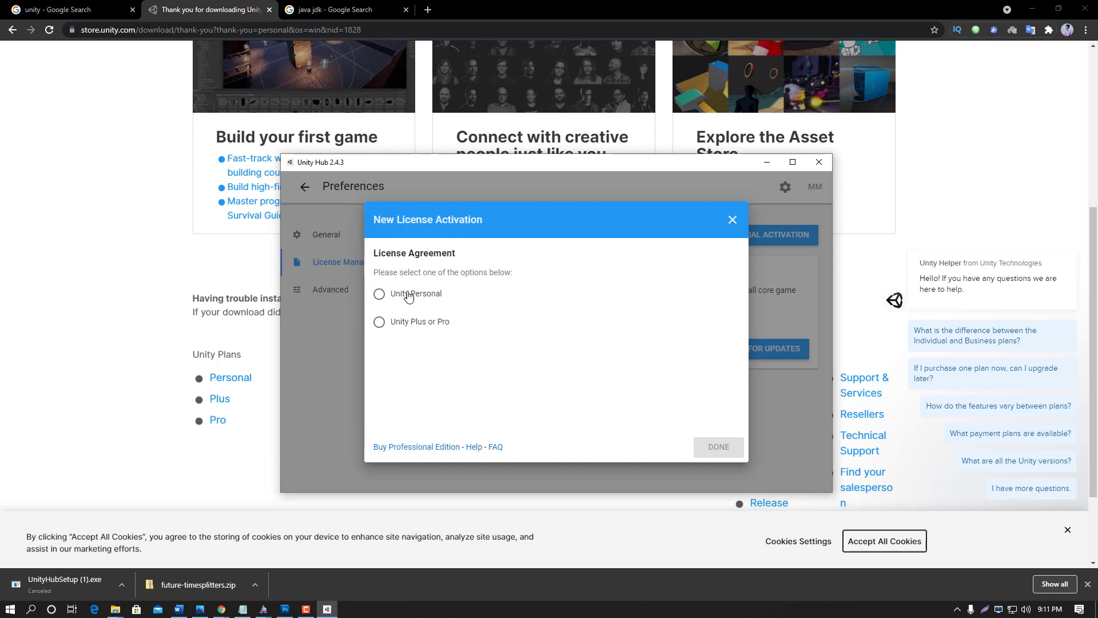
pyautogui.click(379, 293)
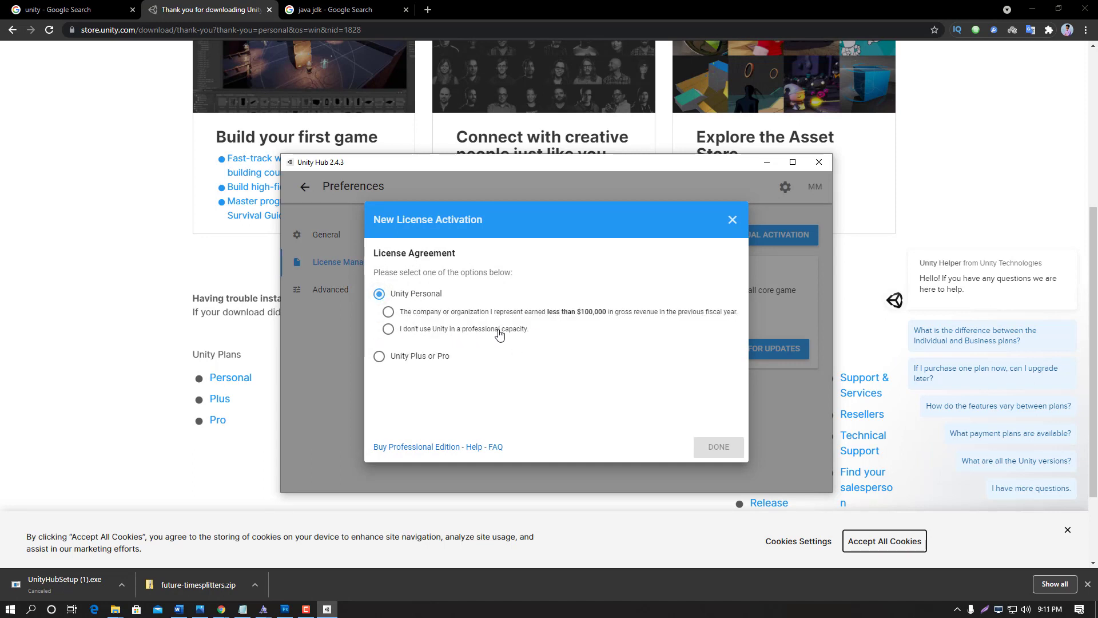
pyautogui.click(413, 331)
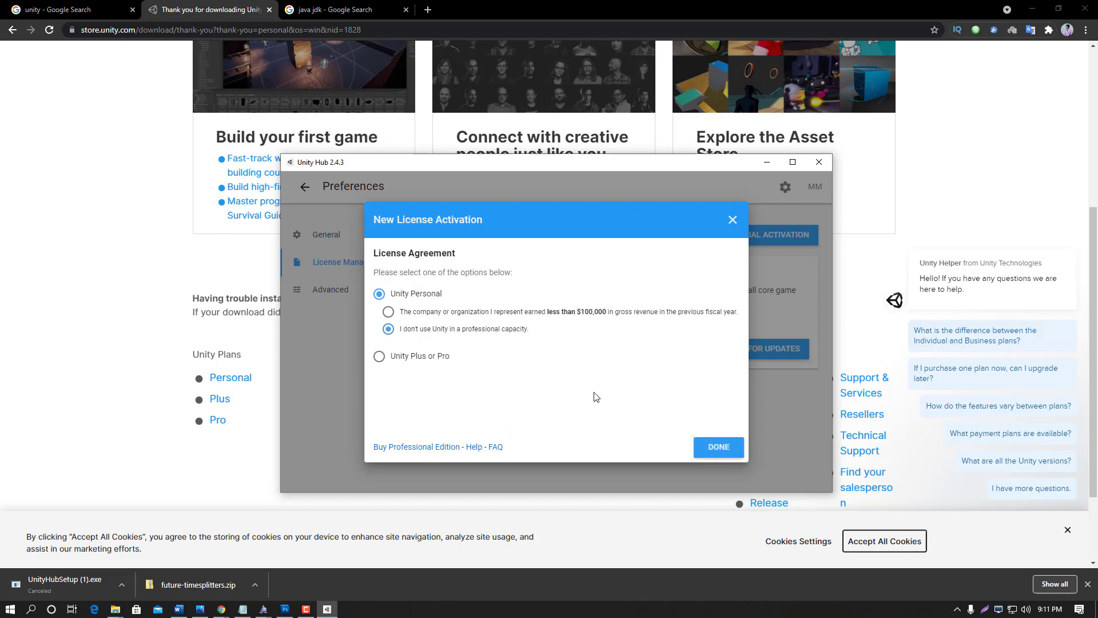
pyautogui.click(709, 452)
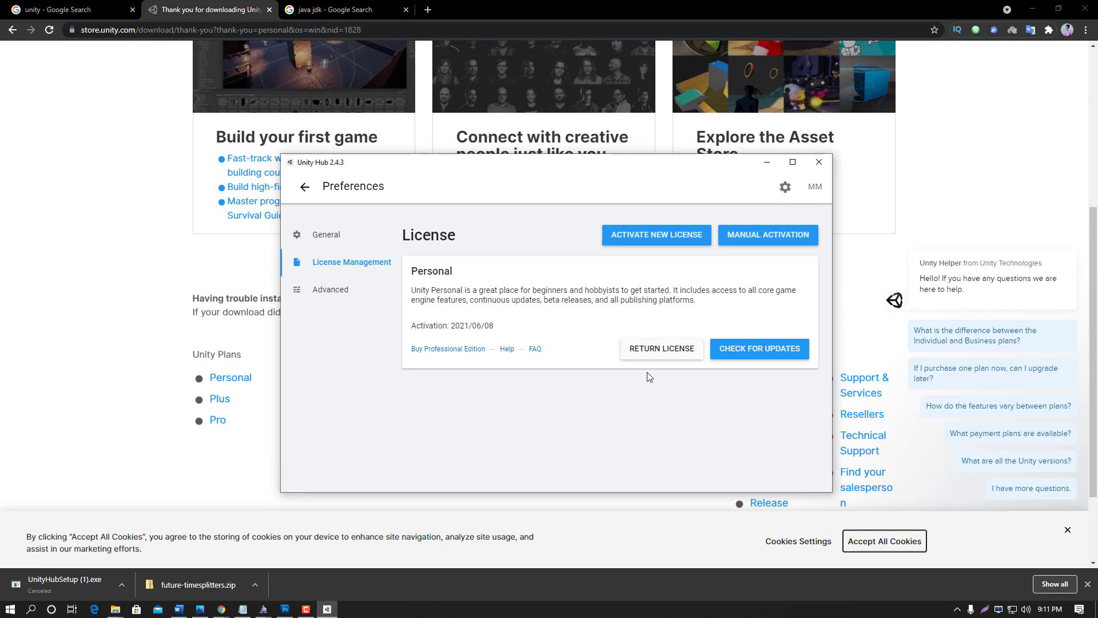
# - Browse the Unity Pro plan page ($1,800 per year) in Chrome, then return to Unity Hub
pyautogui.click(12, 357)
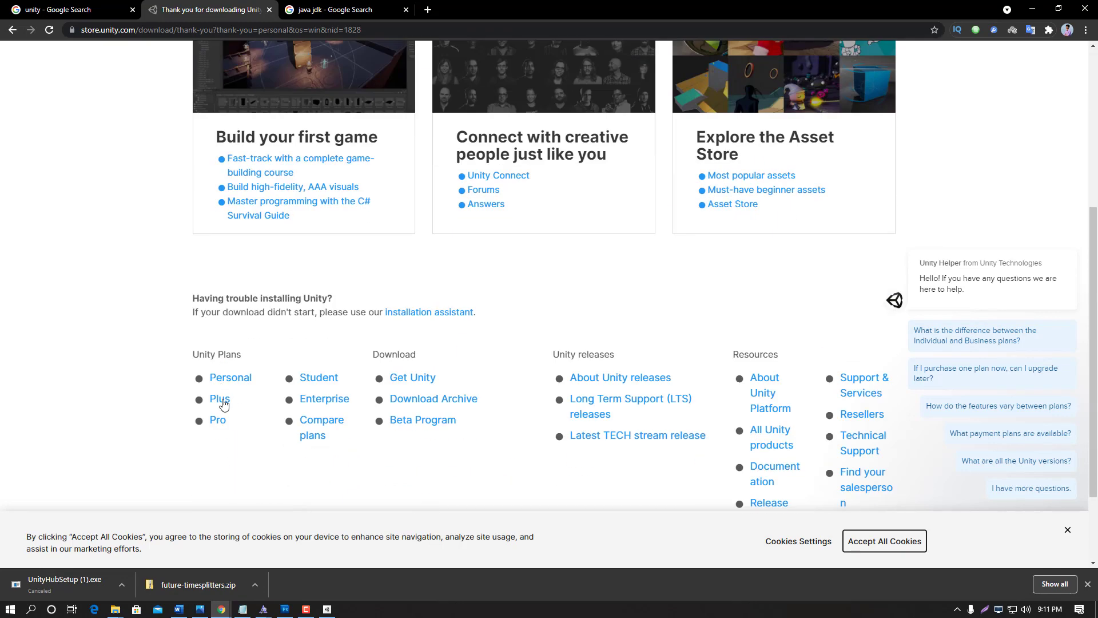
pyautogui.click(218, 421)
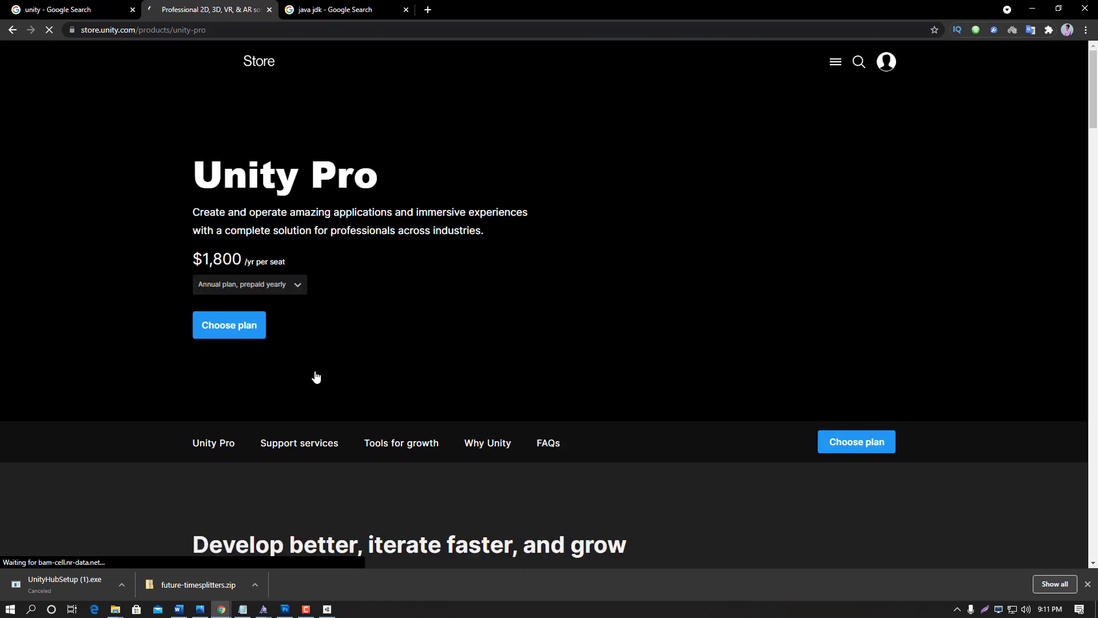
pyautogui.scroll(-5, 303, 376)
pyautogui.scroll(-5, 280, 366)
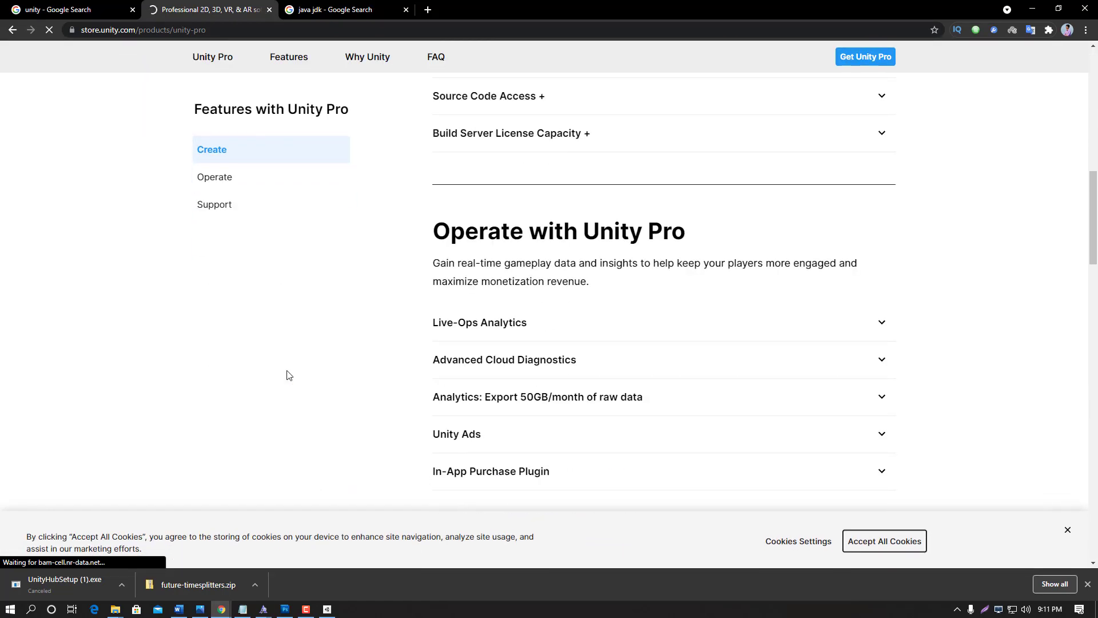
pyautogui.scroll(-13, 549, 312)
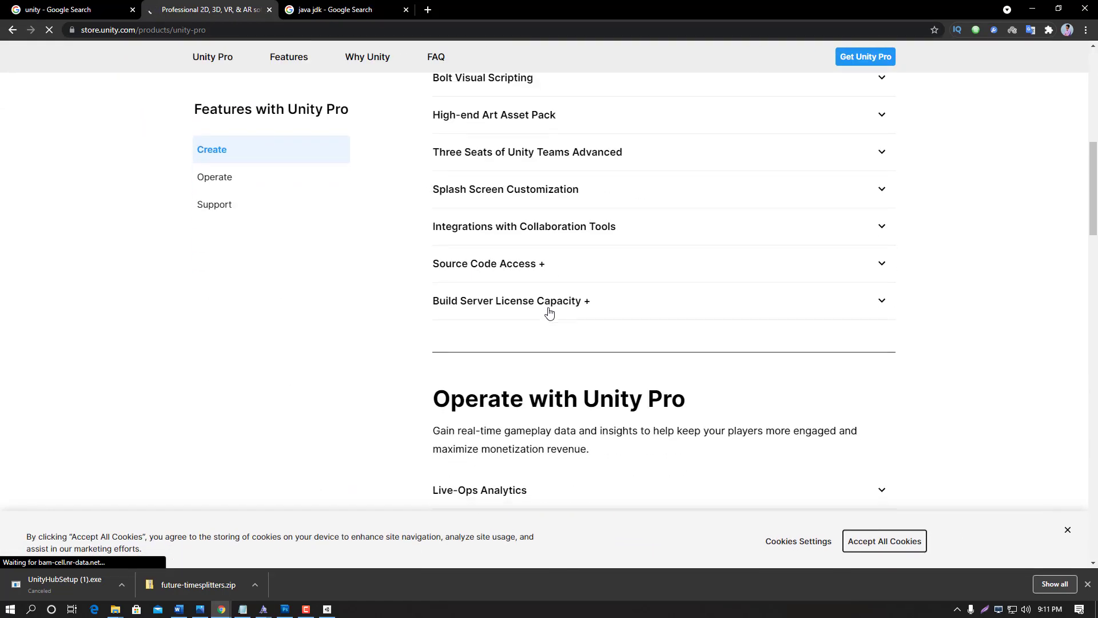
pyautogui.scroll(12, 508, 307)
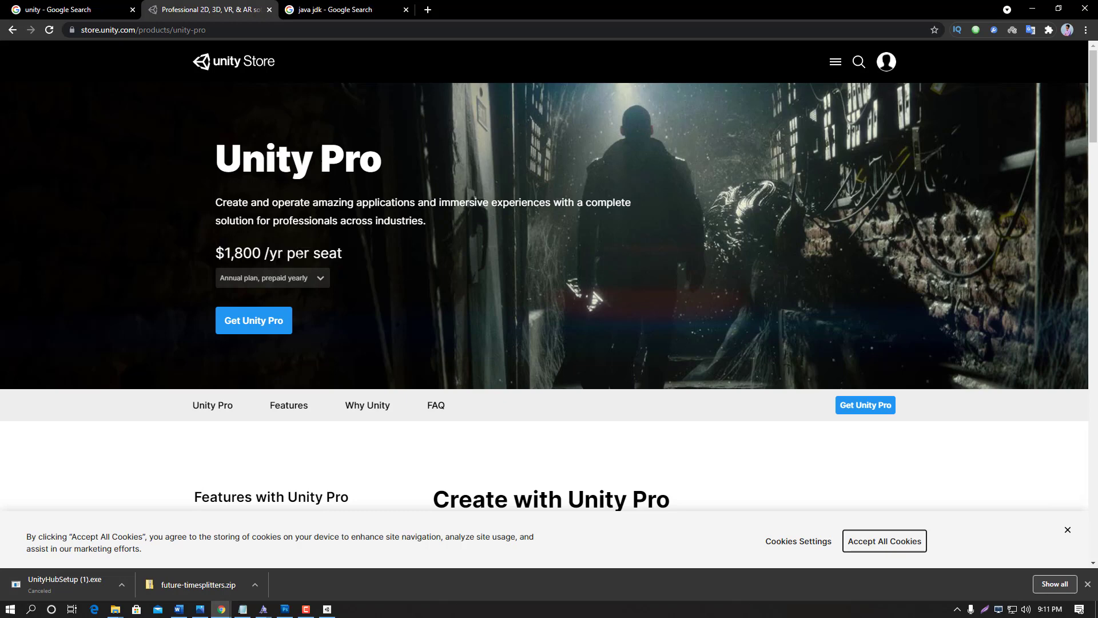
pyautogui.click(328, 609)
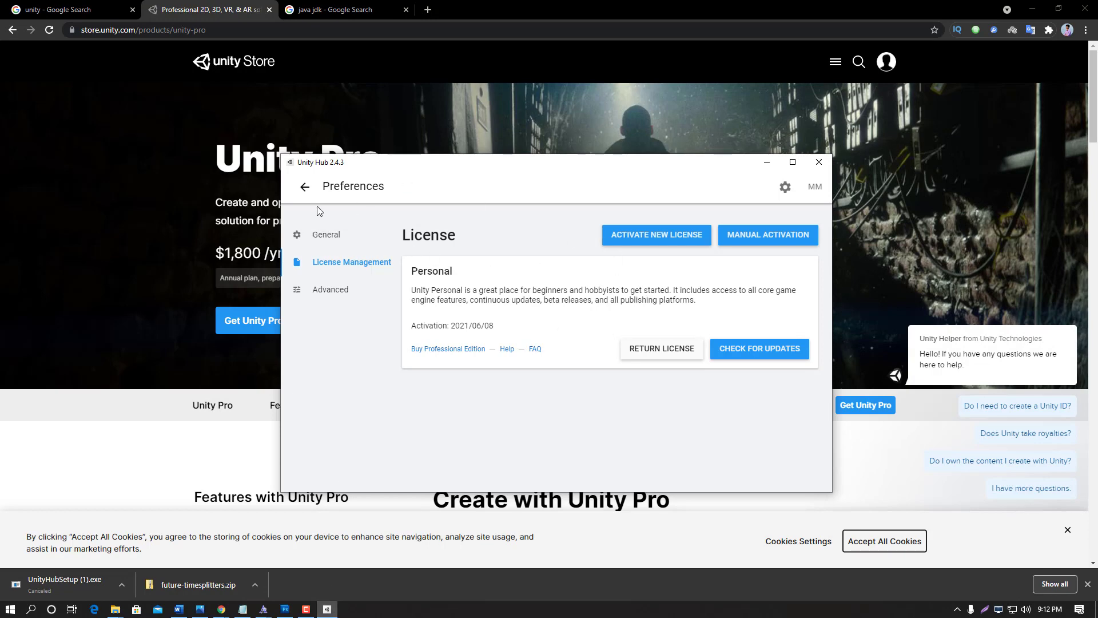
# - Go back to Projects via Installs, reposition the Hub window, and start a new project
pyautogui.click(305, 187)
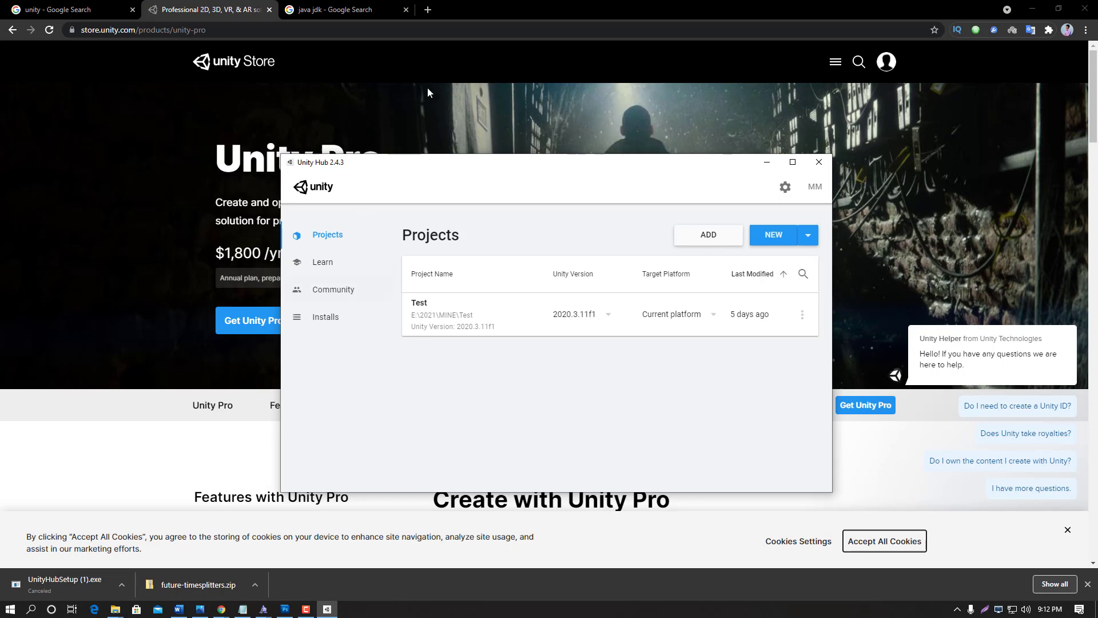
pyautogui.click(344, 322)
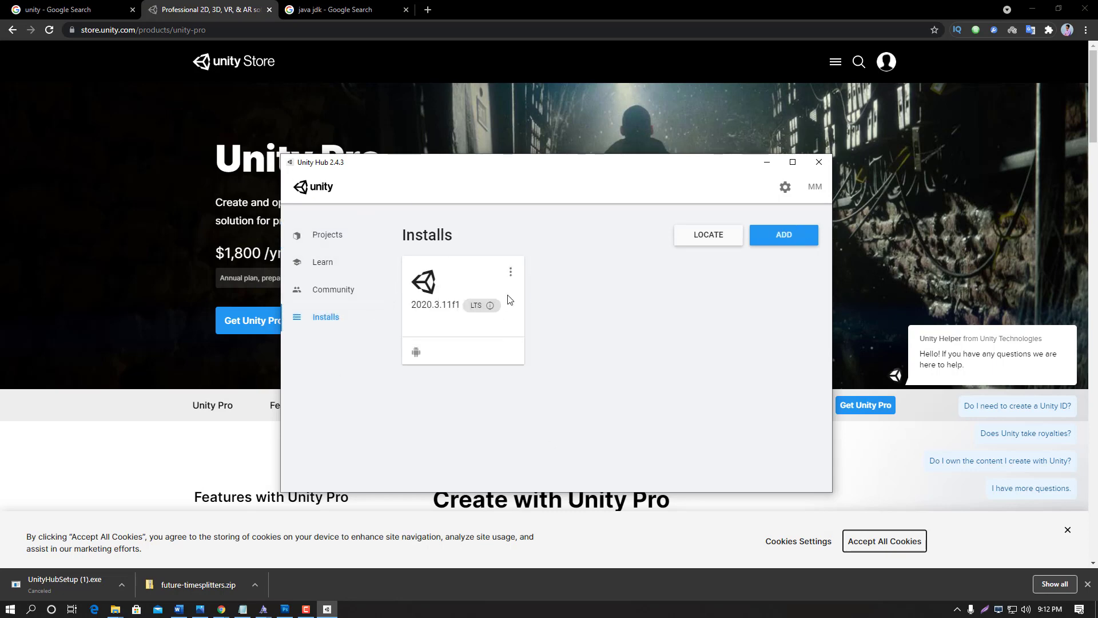
pyautogui.click(354, 240)
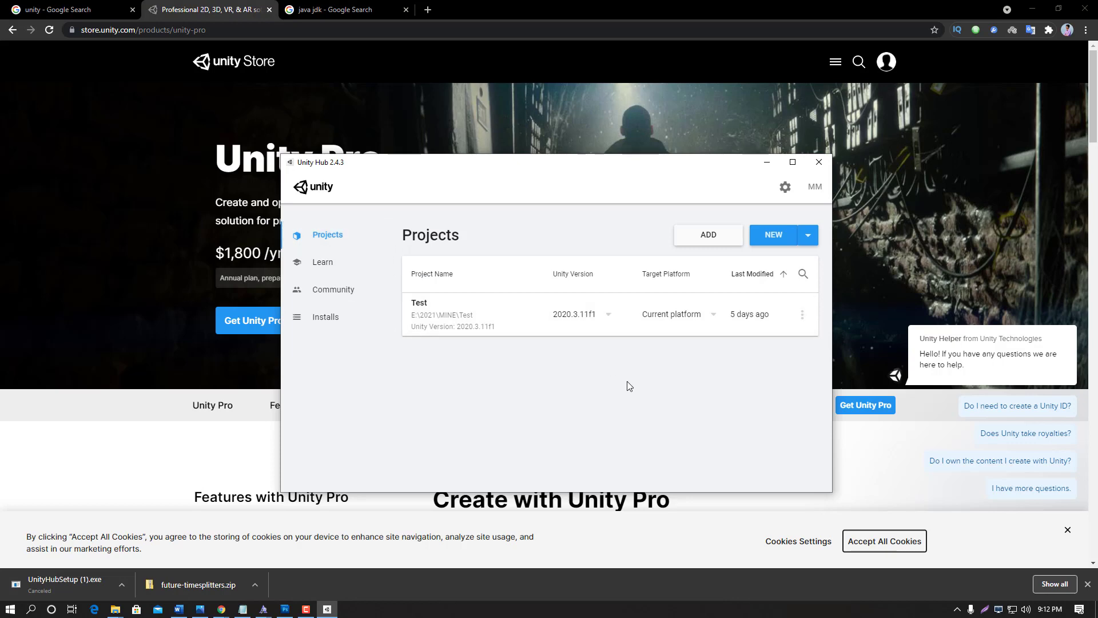
pyautogui.moveTo(584, 157); pyautogui.dragTo(568, 149)
pyautogui.click(753, 230)
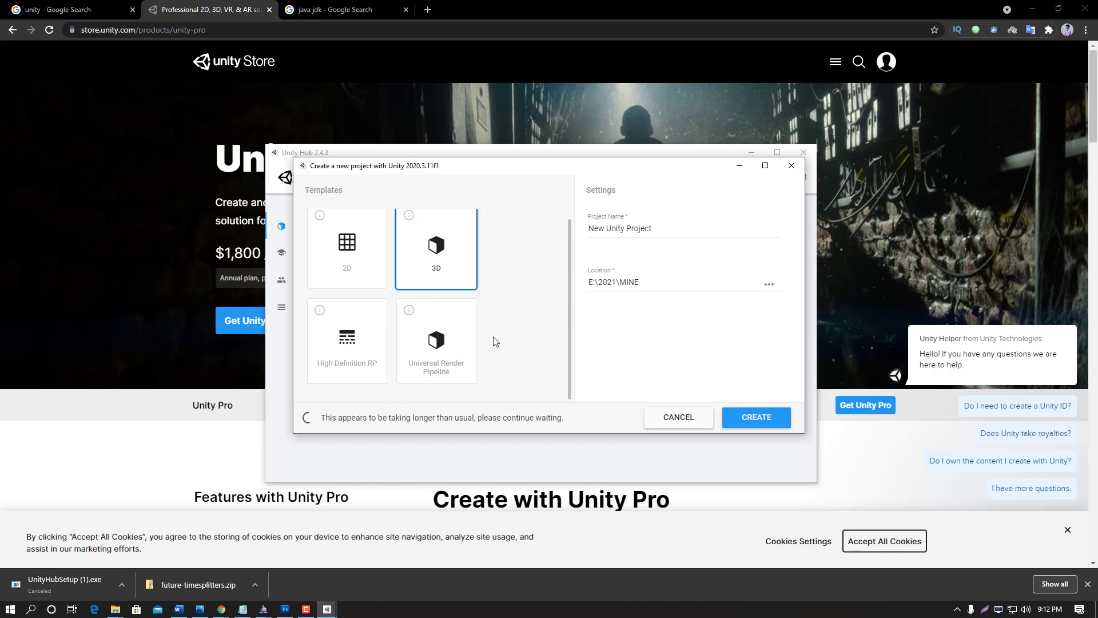
pyautogui.scroll(1, 466, 336)
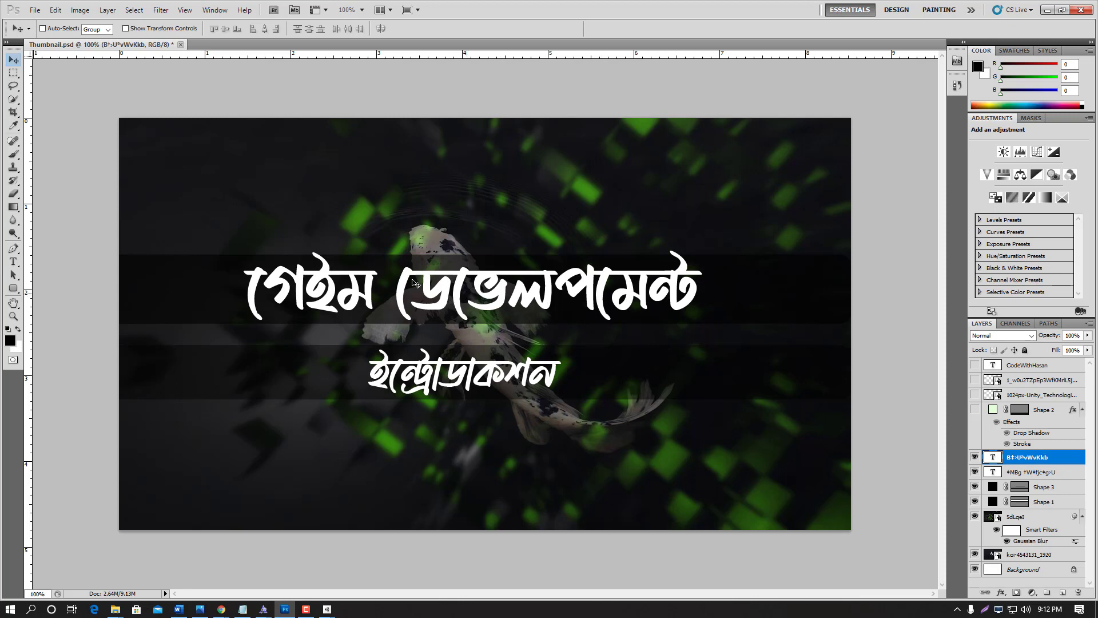
# - Move the title text and Shape 1–3 bar layers slightly lower, then bring up Unity's create-project dialog
pyautogui.click(1038, 482)
pyautogui.click(1038, 462)
pyautogui.keyDown('shift'); pyautogui.click(1039, 503); pyautogui.keyUp('shift')
pyautogui.moveTo(465, 290); pyautogui.dragTo(486, 480)
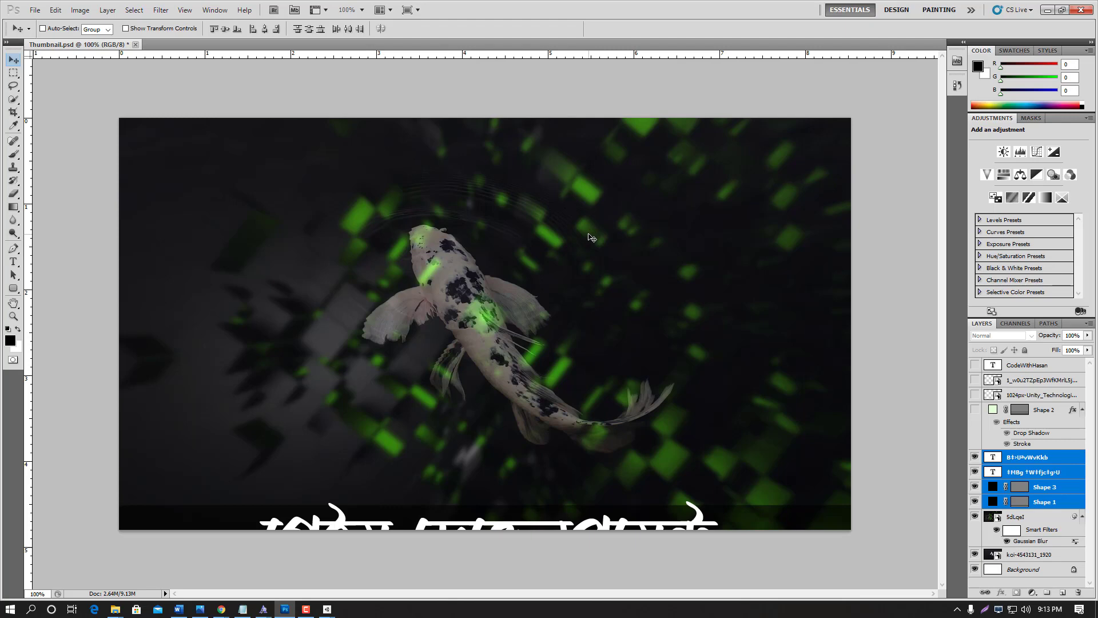
pyautogui.moveTo(444, 520); pyautogui.dragTo(415, 300)
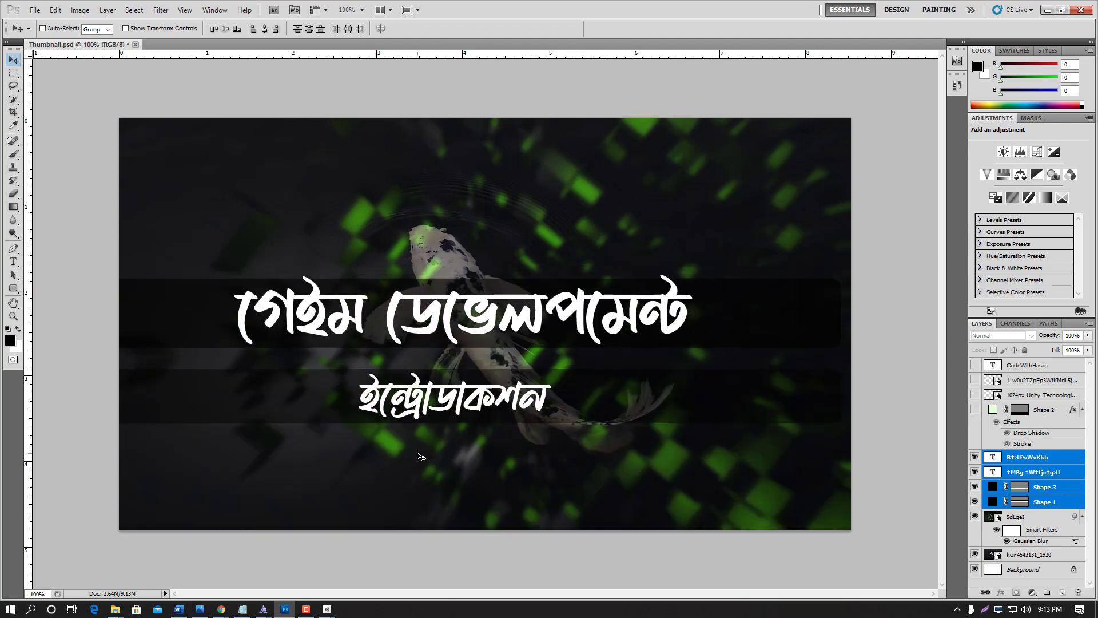
pyautogui.moveTo(328, 609)
pyautogui.click(361, 570)
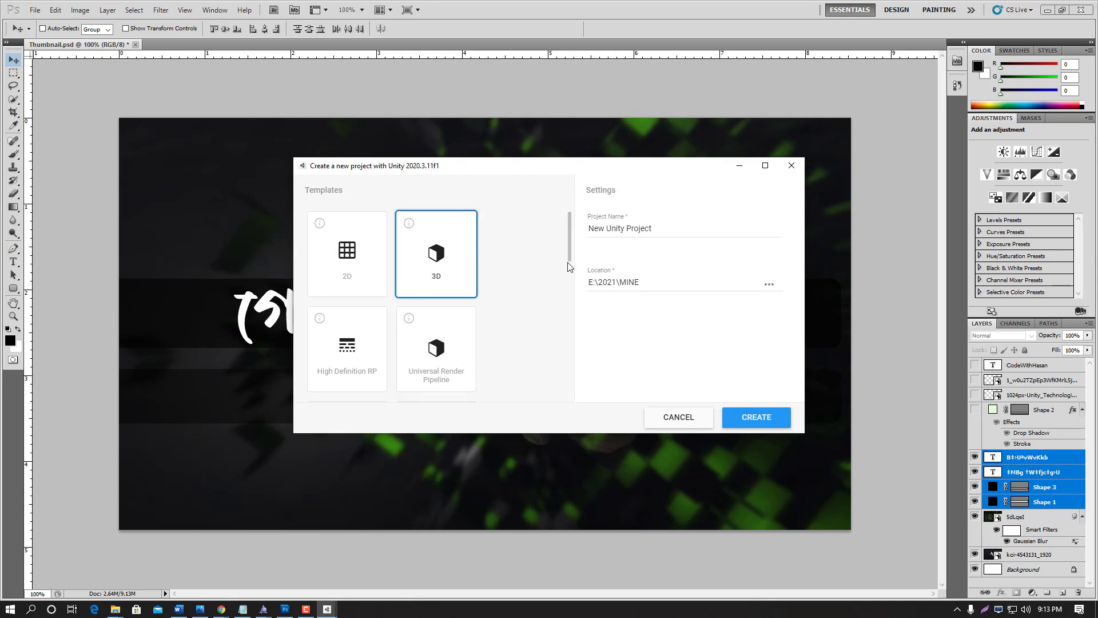
# - Name the new 3D project Test2 in E:\2021\MINE and create it
pyautogui.click(645, 228)
pyautogui.press('BackSpace')
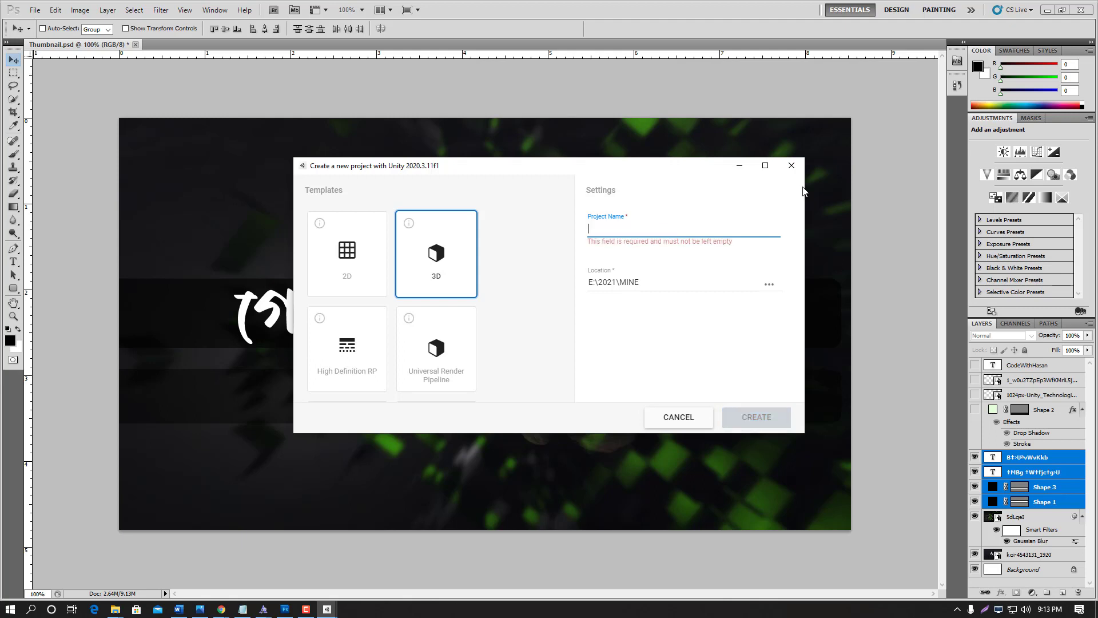
pyautogui.write('Test2')
pyautogui.click(756, 424)
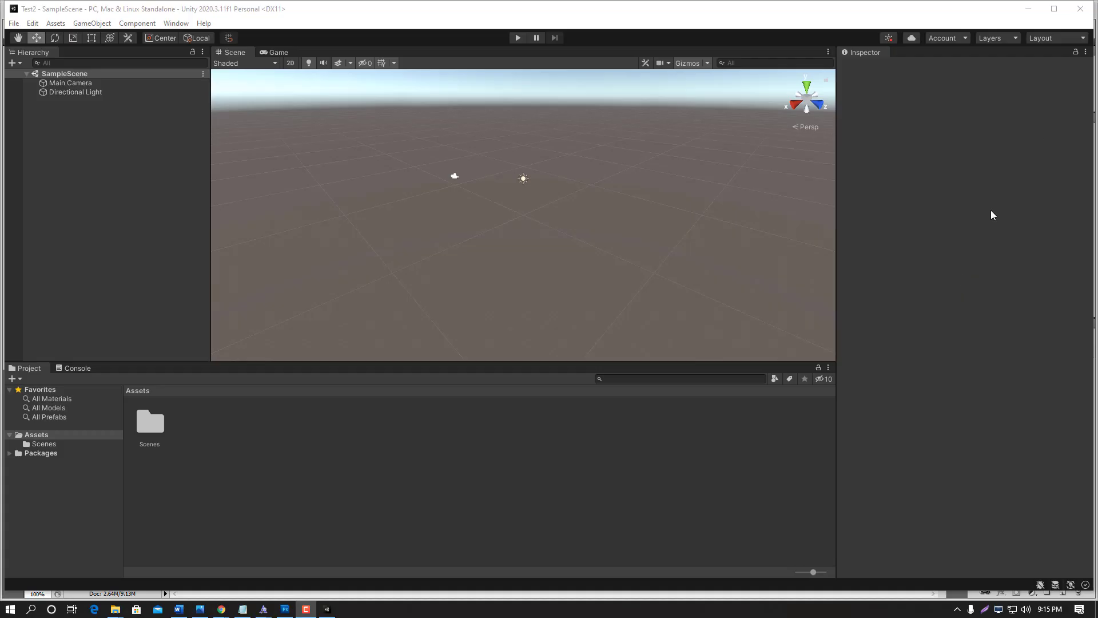
# - Maximize the editor window and drag the panel splitters to enlarge the Scene view
pyautogui.click(1056, 10)
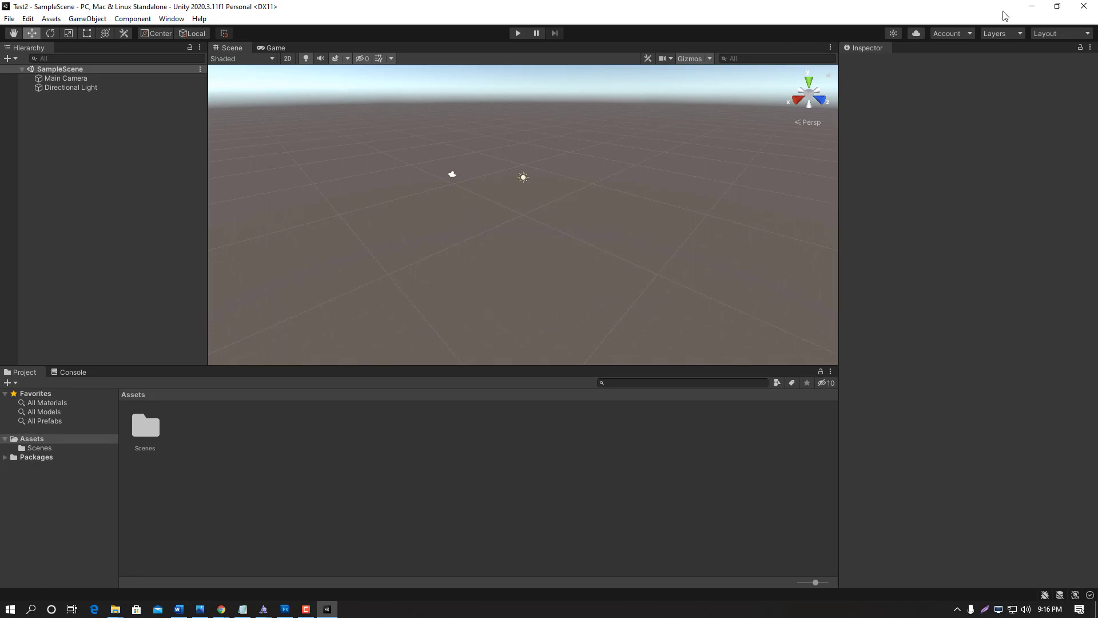
pyautogui.click(1057, 6)
pyautogui.click(1057, 10)
pyautogui.moveTo(640, 369); pyautogui.dragTo(641, 468)
pyautogui.moveTo(837, 339); pyautogui.dragTo(959, 330)
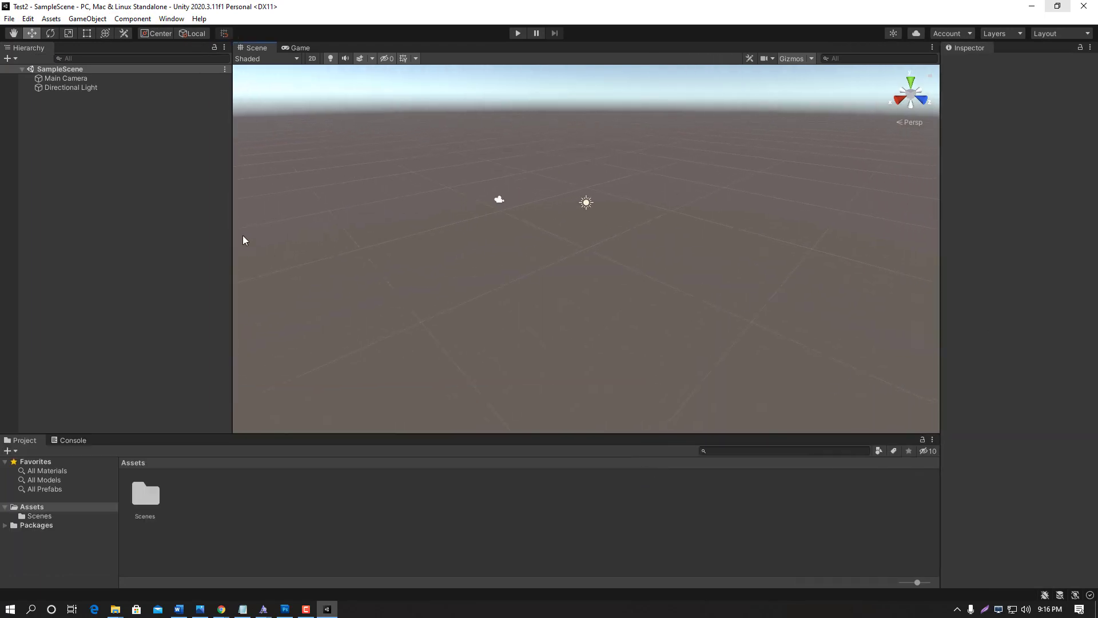
pyautogui.moveTo(233, 218); pyautogui.dragTo(43, 223)
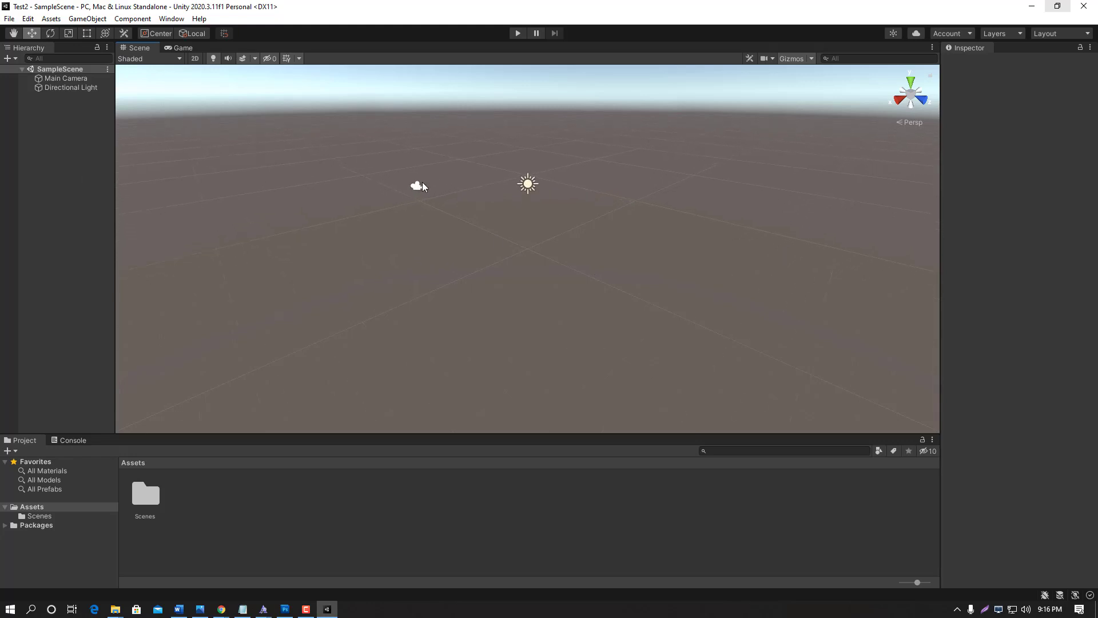
pyautogui.moveTo(495, 187); pyautogui.dragTo(466, 263, button='middle')
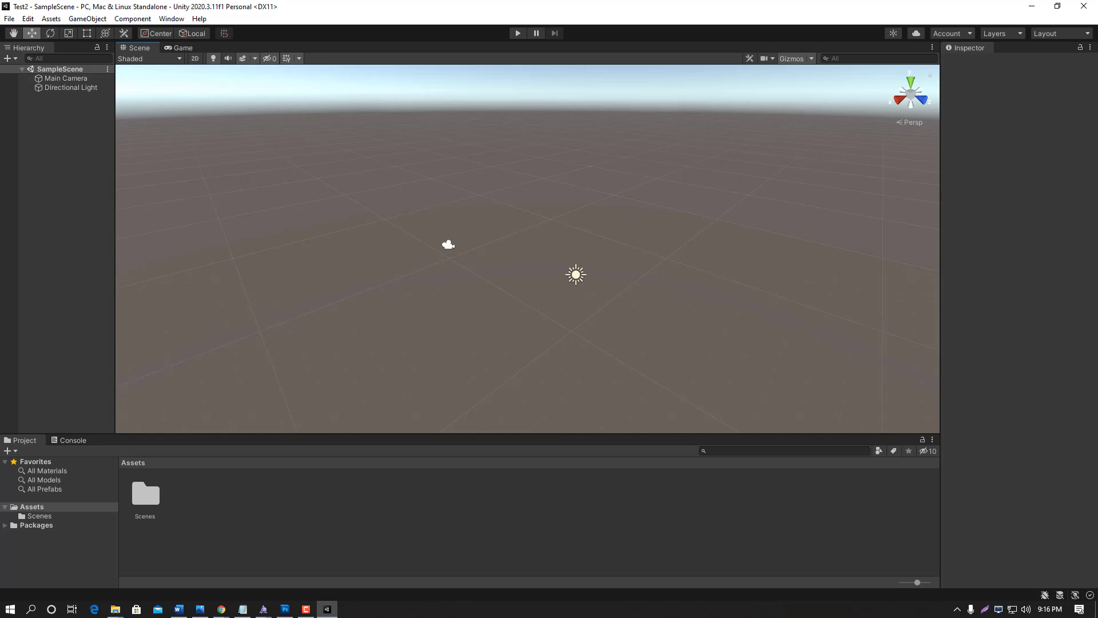
# - Select the Main Camera, orbit around it, and dock the Game view right of the Scene view
pyautogui.hotkey('alt', 'Tab')
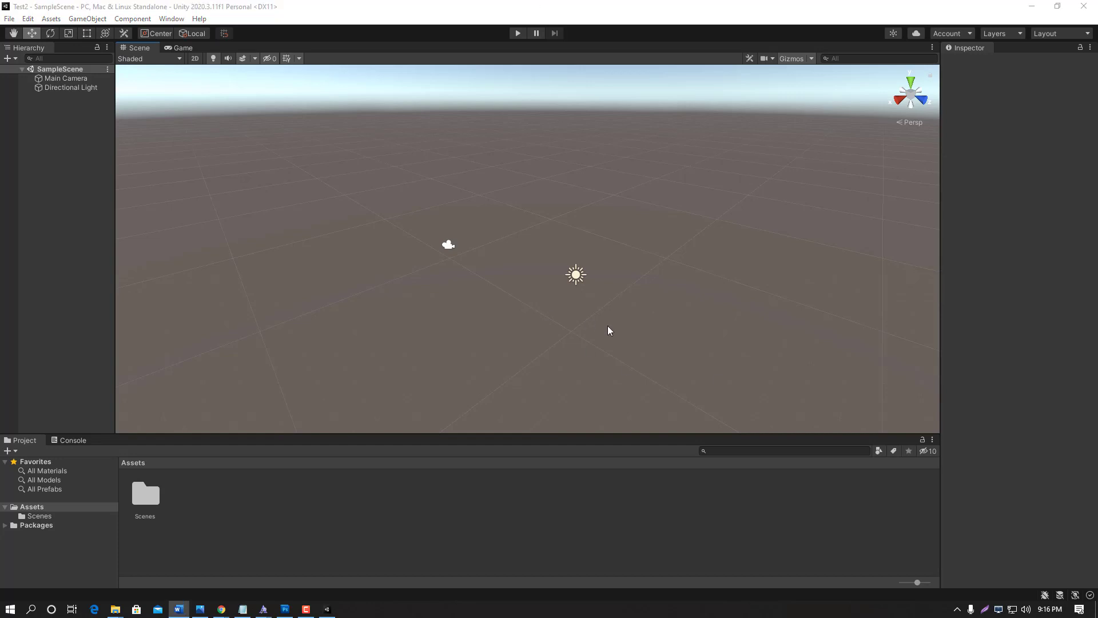
pyautogui.click(446, 246)
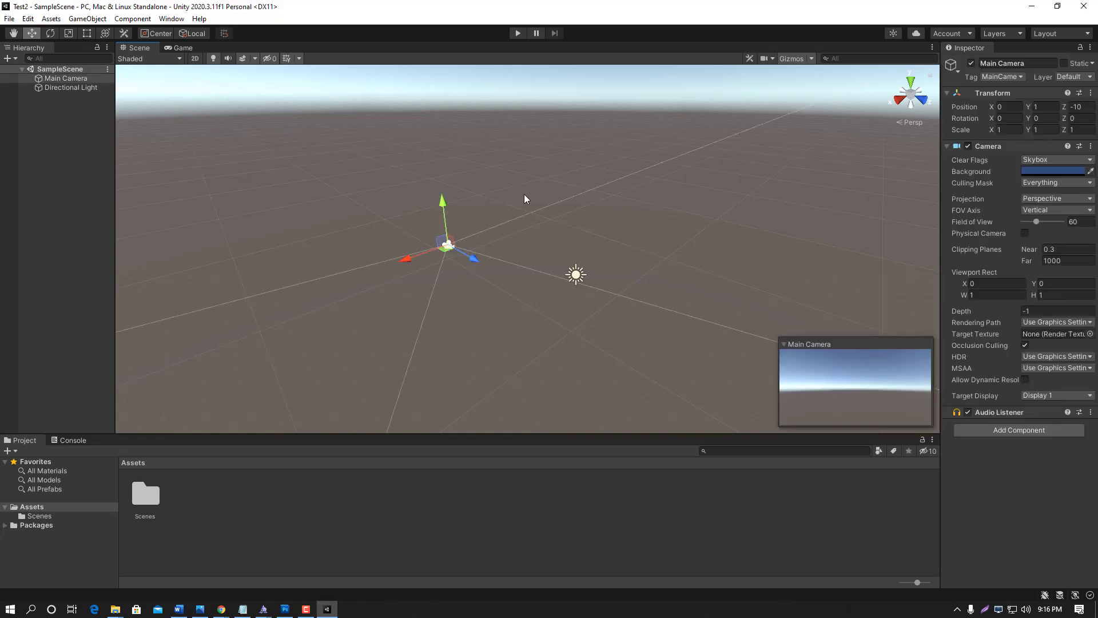
pyautogui.moveTo(439, 263); pyautogui.dragTo(599, 318, button='right')
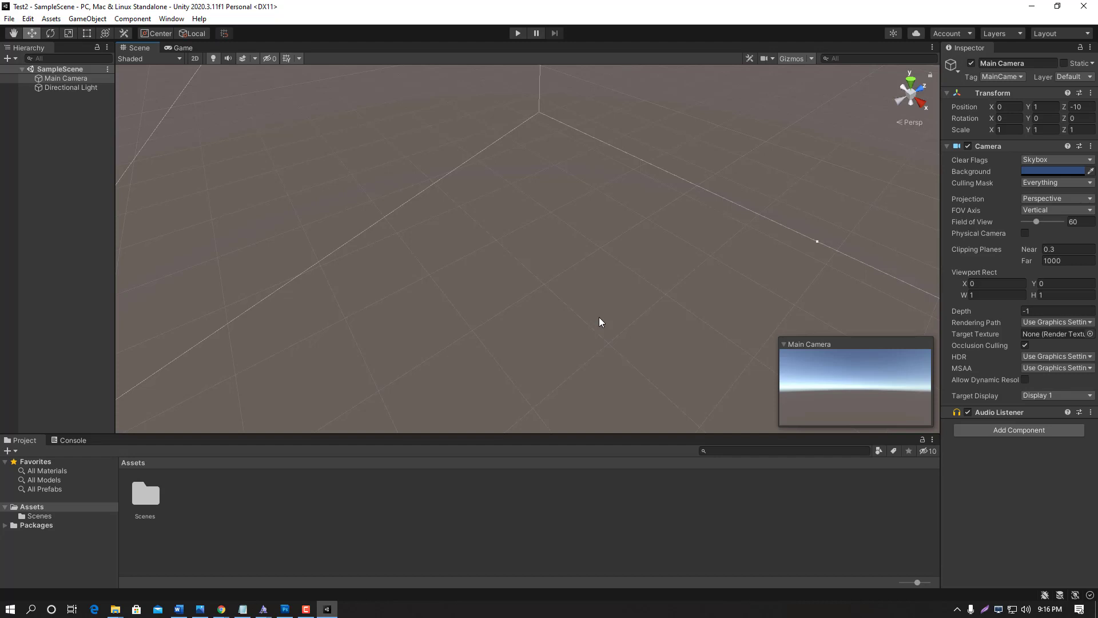
pyautogui.scroll(-6, 592, 321)
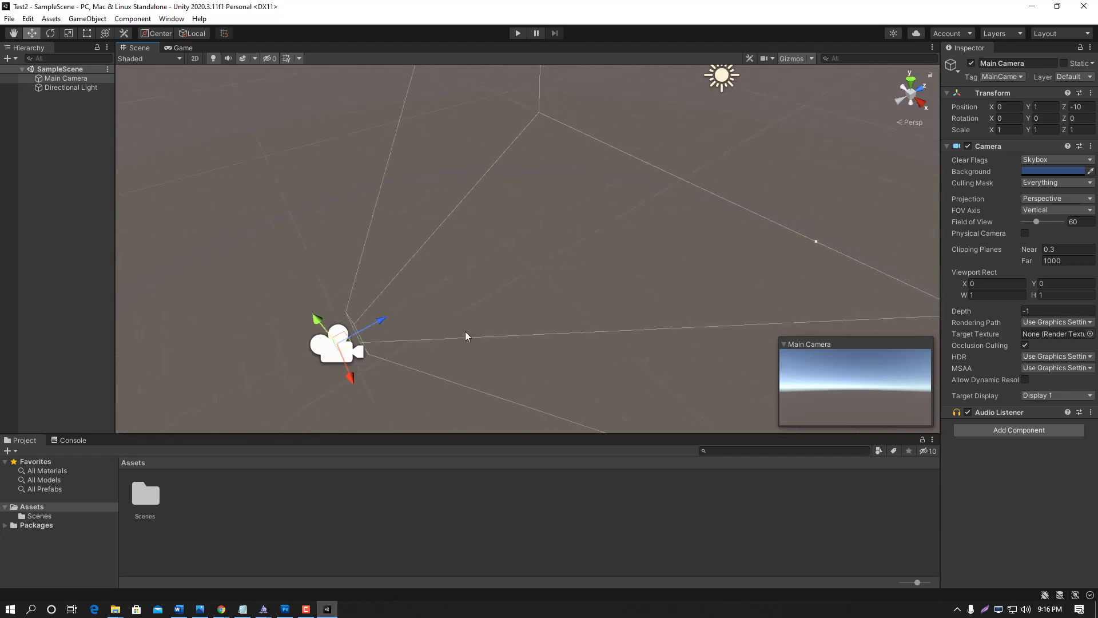
pyautogui.moveTo(362, 335); pyautogui.dragTo(554, 280, button='right')
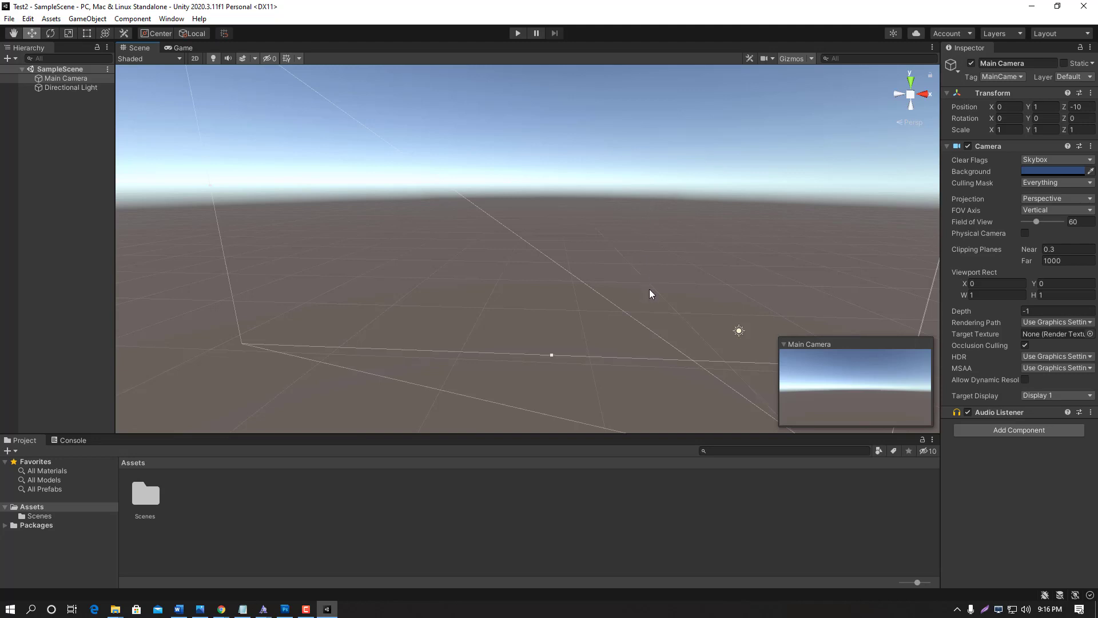
pyautogui.press('f')
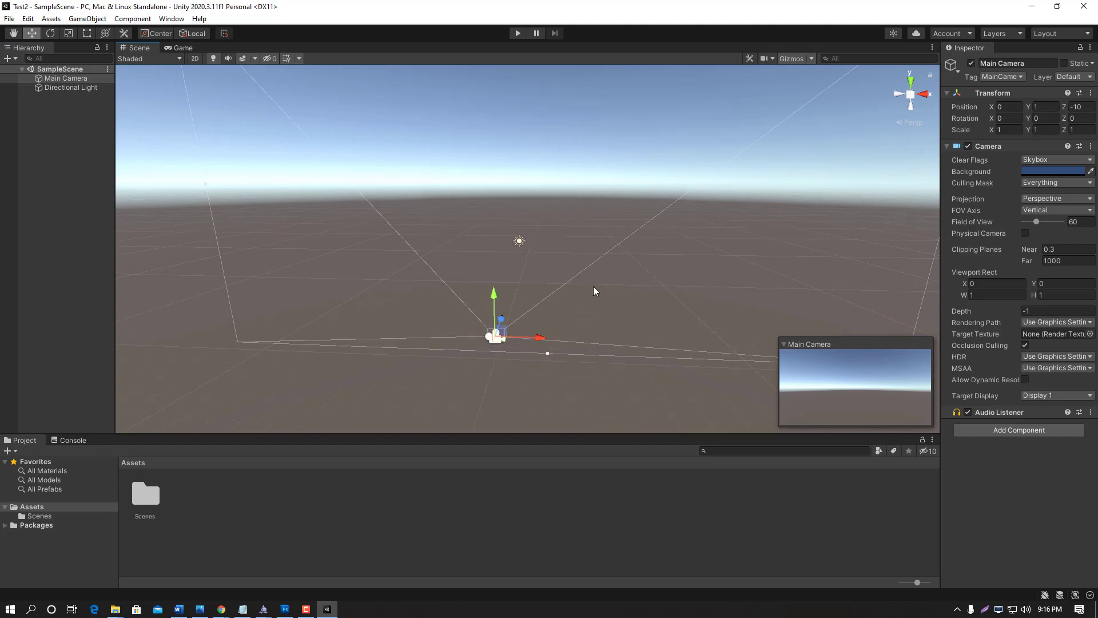
pyautogui.keyDown('alt'); pyautogui.moveTo(593, 286); pyautogui.dragTo(500, 252); pyautogui.keyUp('alt')
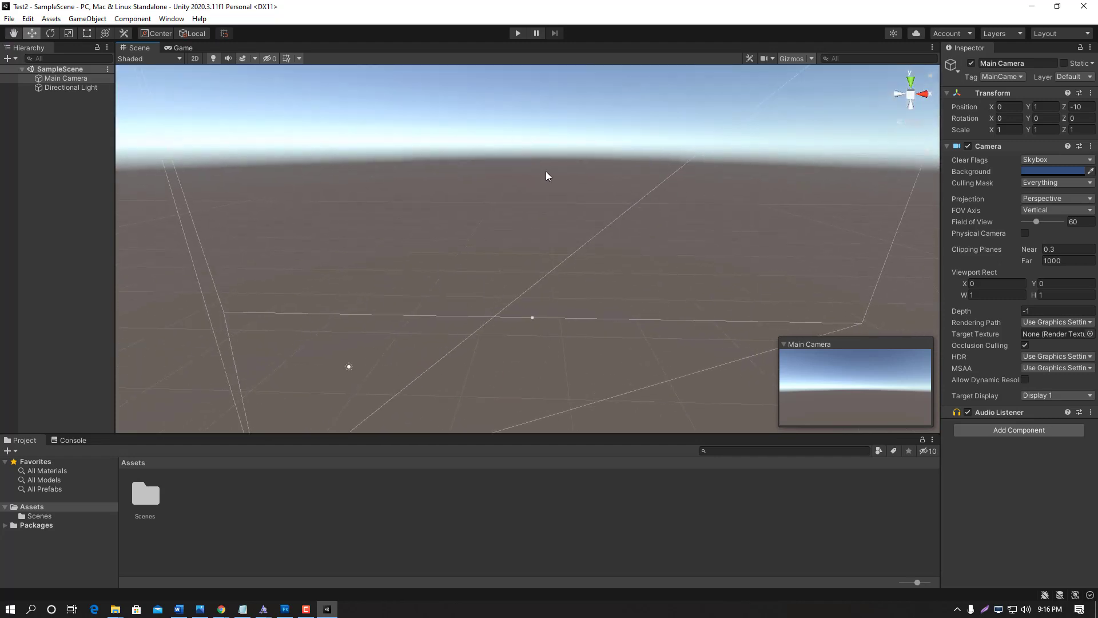
pyautogui.click(177, 48)
pyautogui.moveTo(184, 48); pyautogui.dragTo(817, 285)
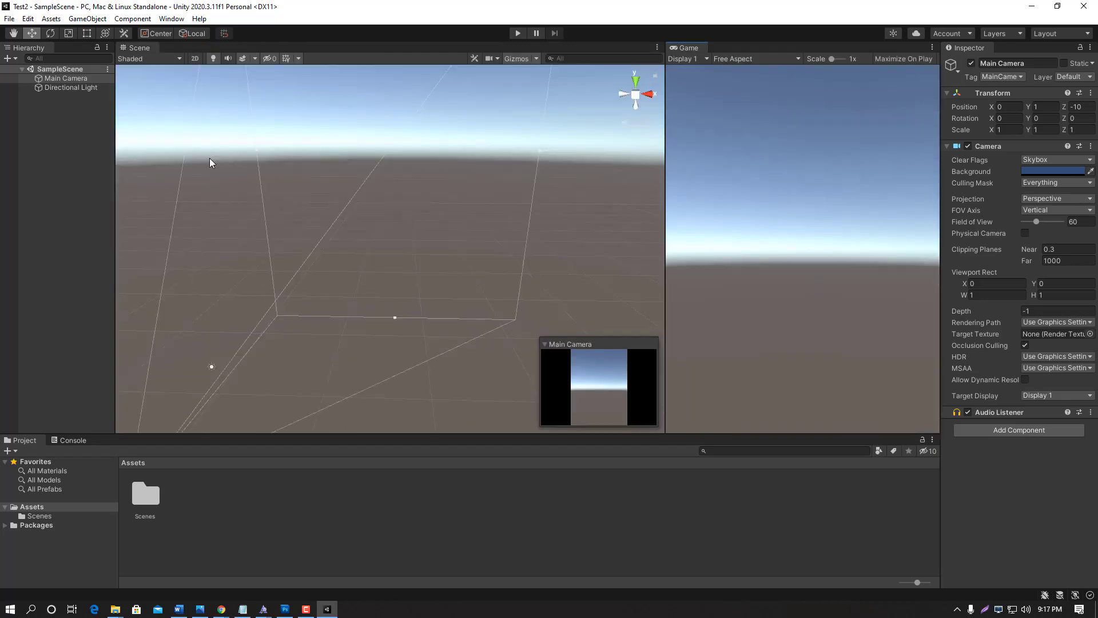
# - Orbit and zoom around the camera, deselect it, then select the Directional Light
pyautogui.scroll(-2, 400, 223)
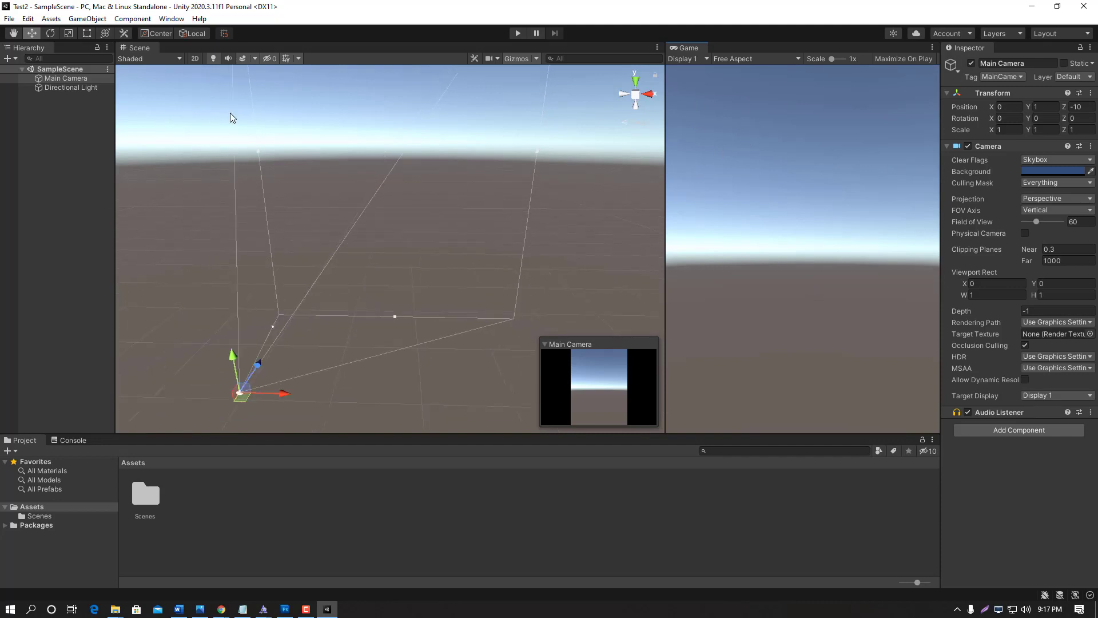
pyautogui.moveTo(462, 271); pyautogui.dragTo(437, 293, button='right')
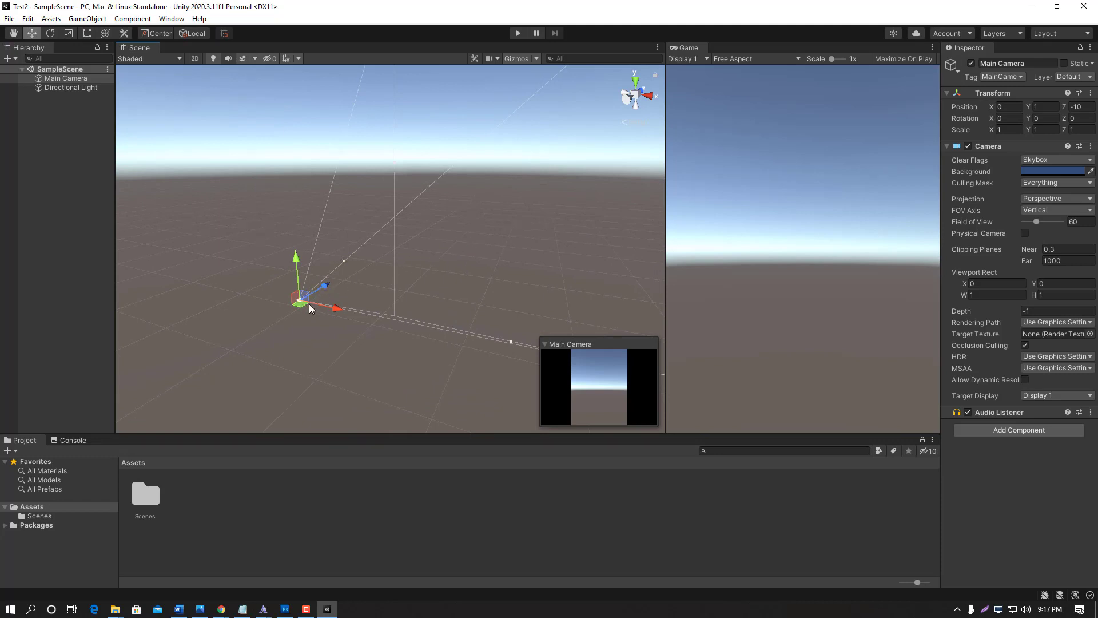
pyautogui.moveTo(234, 257); pyautogui.dragTo(341, 225, button='right')
pyautogui.moveTo(341, 225); pyautogui.dragTo(352, 257, button='middle')
pyautogui.scroll(-2, 352, 258)
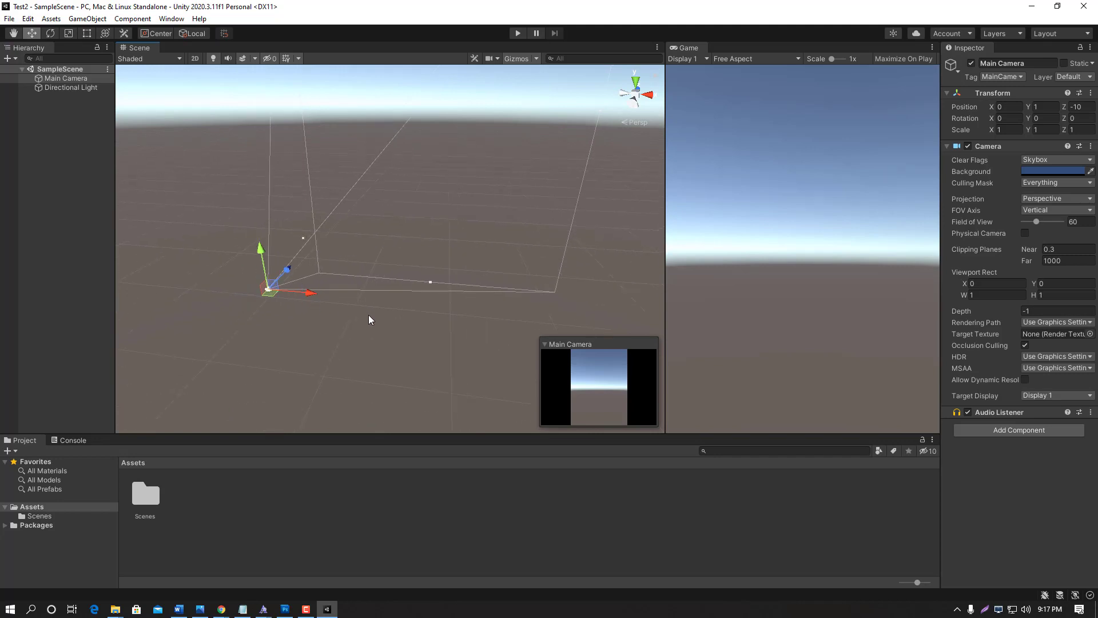
pyautogui.click(283, 305)
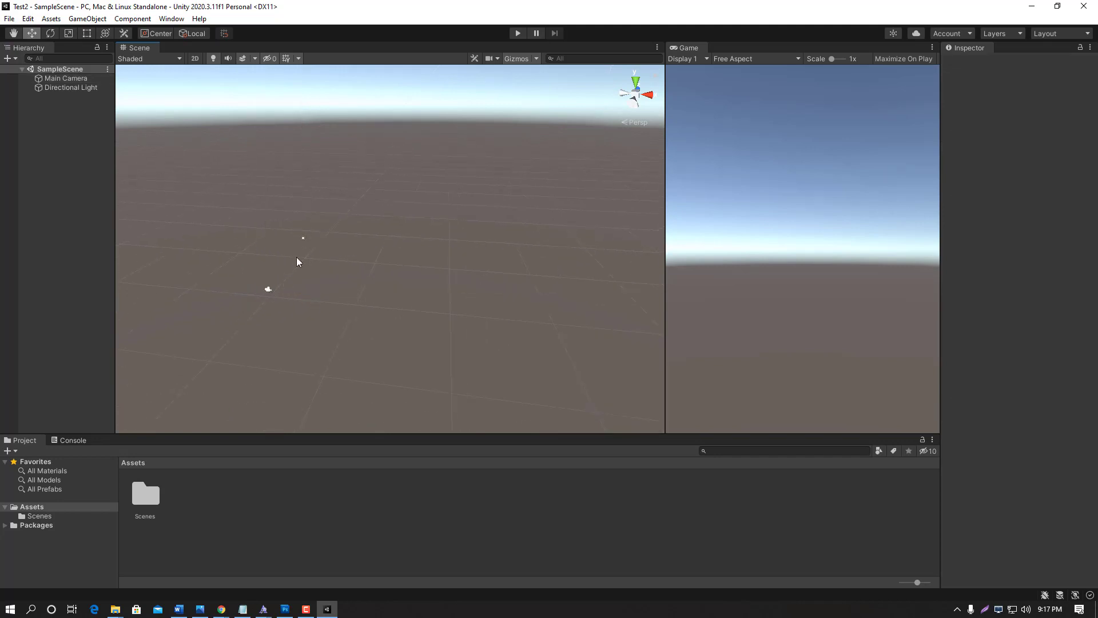
pyautogui.moveTo(299, 259); pyautogui.dragTo(216, 176, button='right')
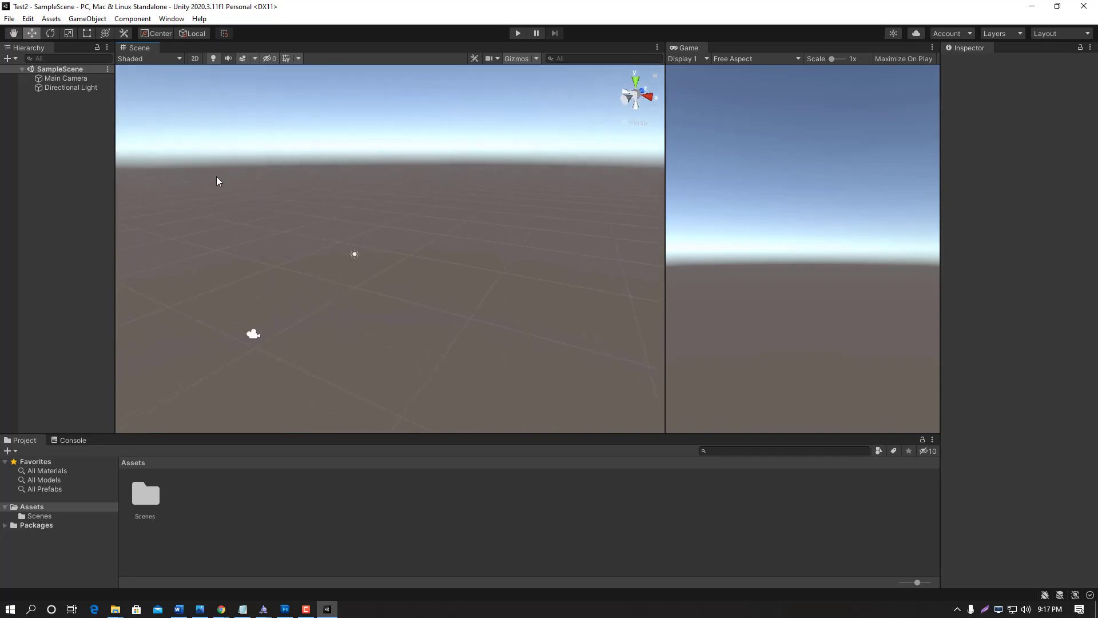
pyautogui.click(354, 255)
pyautogui.moveTo(355, 255); pyautogui.dragTo(496, 316, button='right')
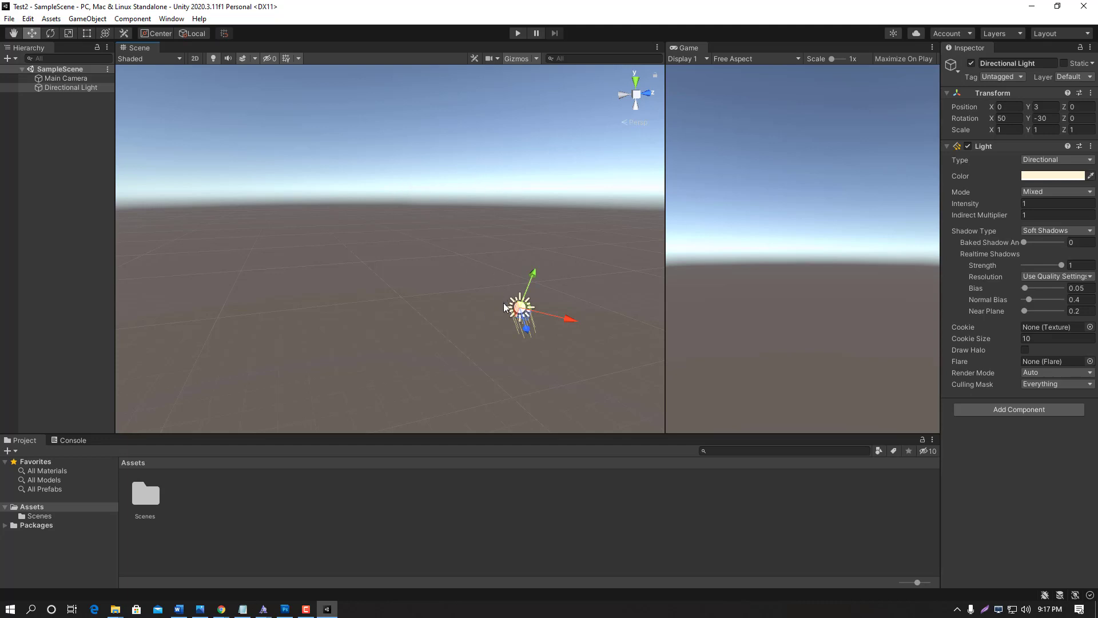
# - Select the Main Camera and the Directional Light, then box-select both in the Scene view
pyautogui.scroll(-3, 293, 343)
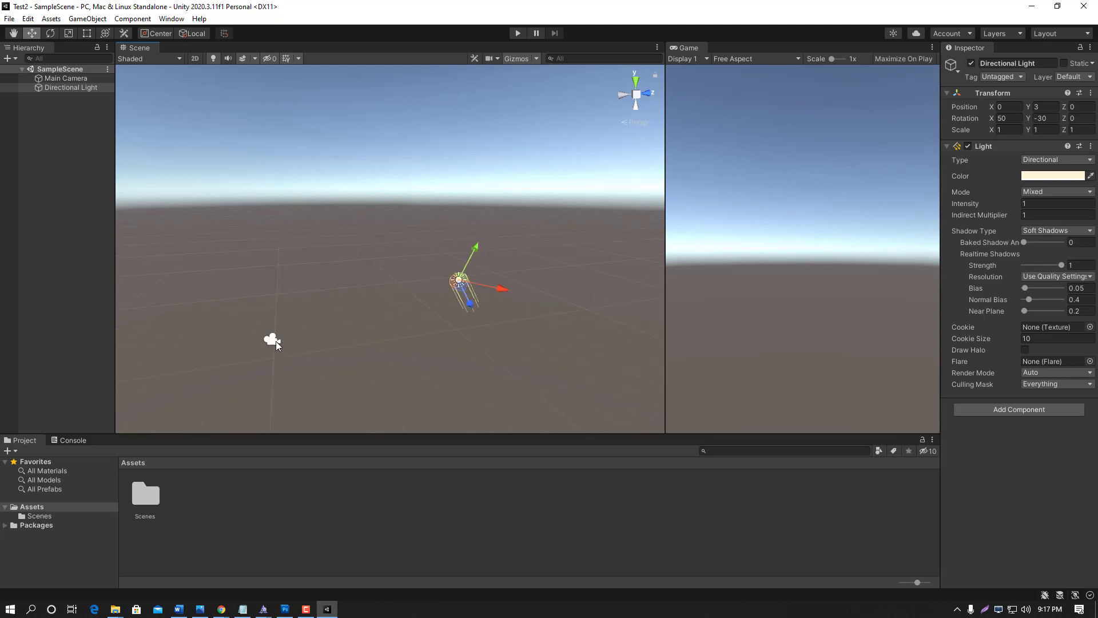
pyautogui.click(275, 340)
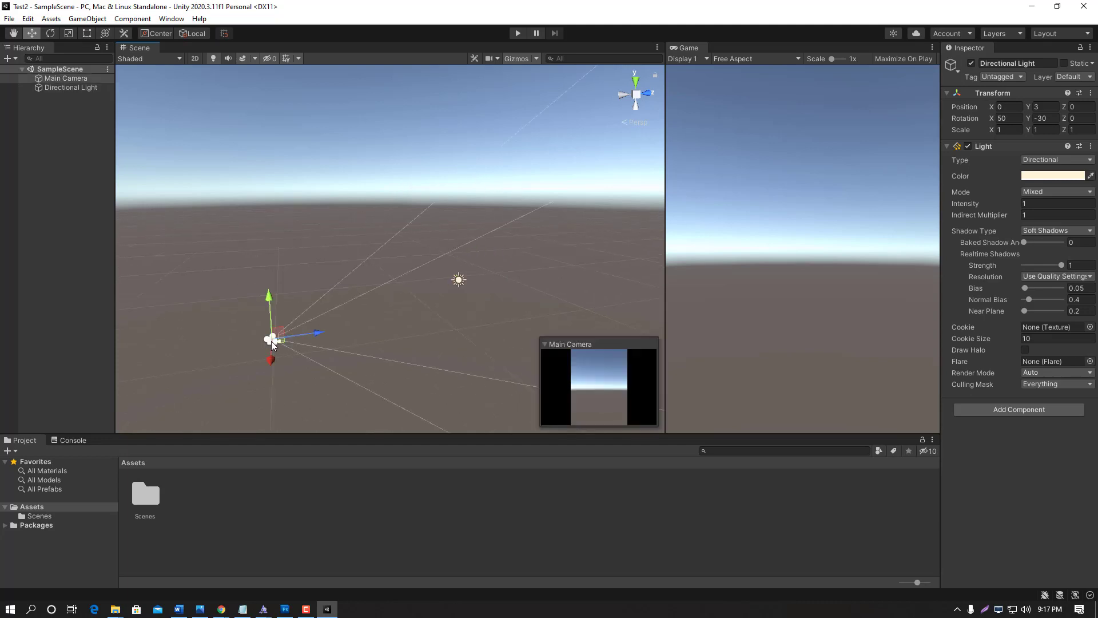
pyautogui.click(459, 280)
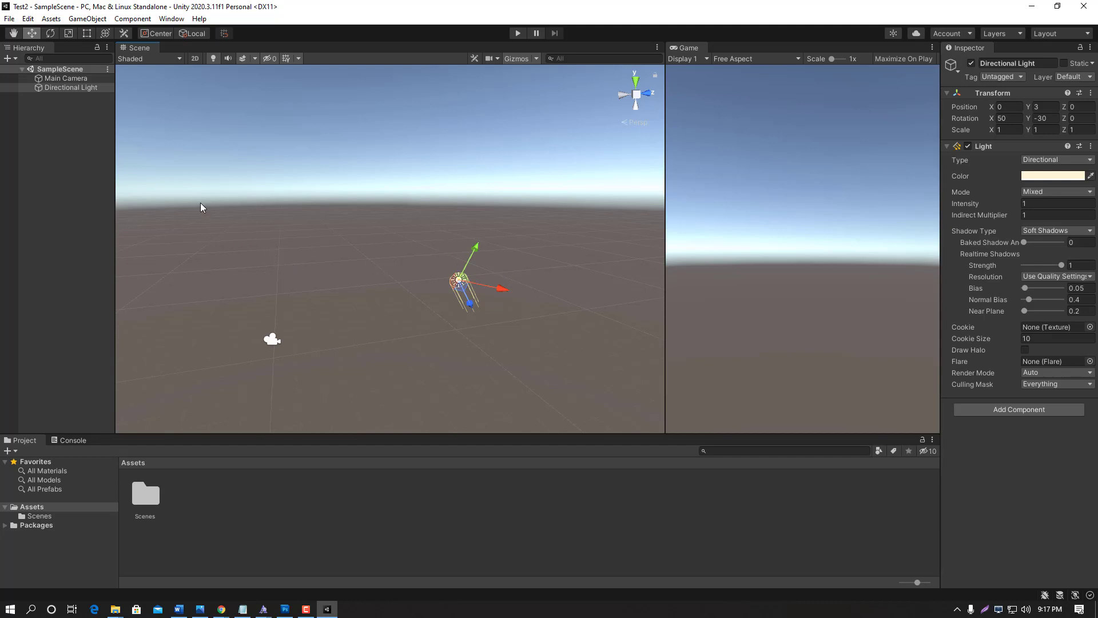
pyautogui.moveTo(182, 187); pyautogui.dragTo(545, 381)
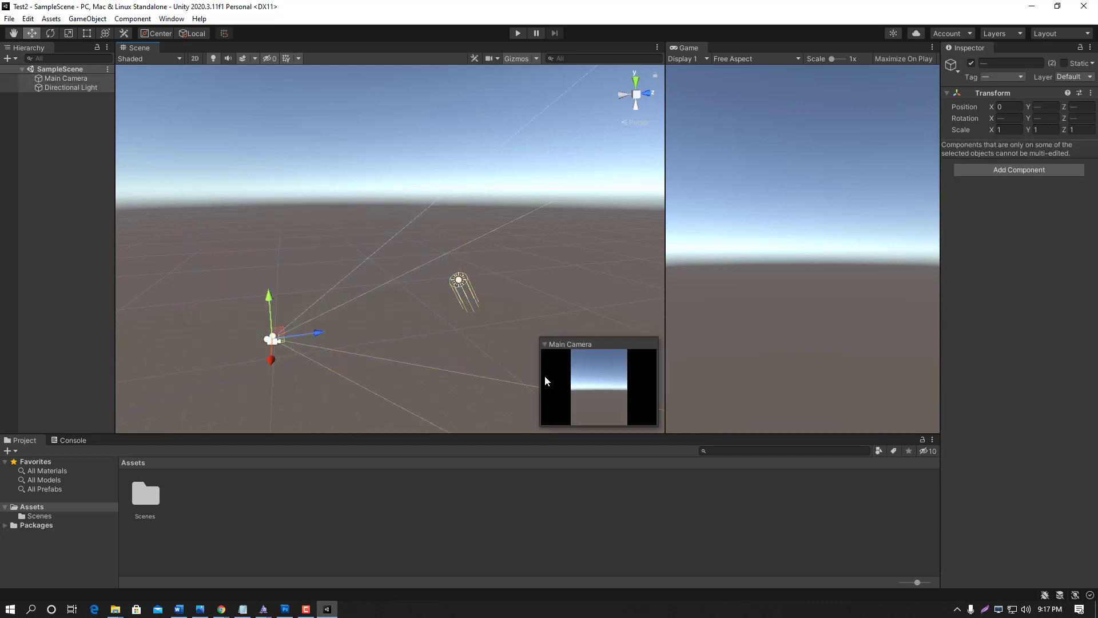
pyautogui.moveTo(193, 204); pyautogui.dragTo(531, 393)
pyautogui.moveTo(206, 166); pyautogui.dragTo(488, 361)
# - Deselect the camera and light, then zoom and pan the Scene view sideways
pyautogui.click(391, 272)
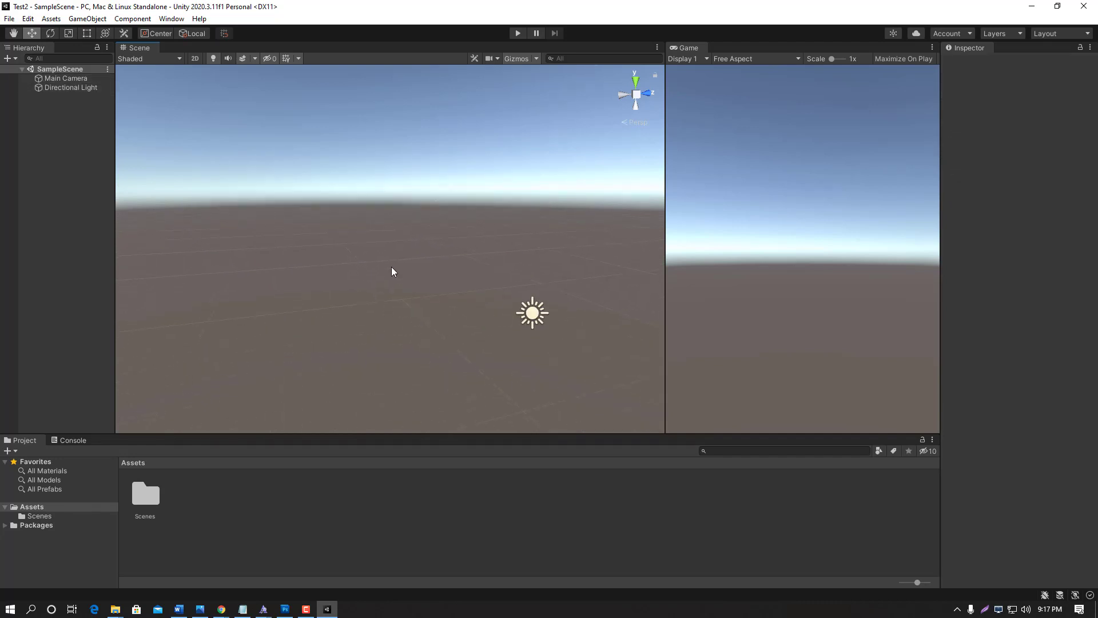
pyautogui.scroll(-4, 392, 266)
pyautogui.scroll(2, 392, 268)
pyautogui.scroll(2, 393, 266)
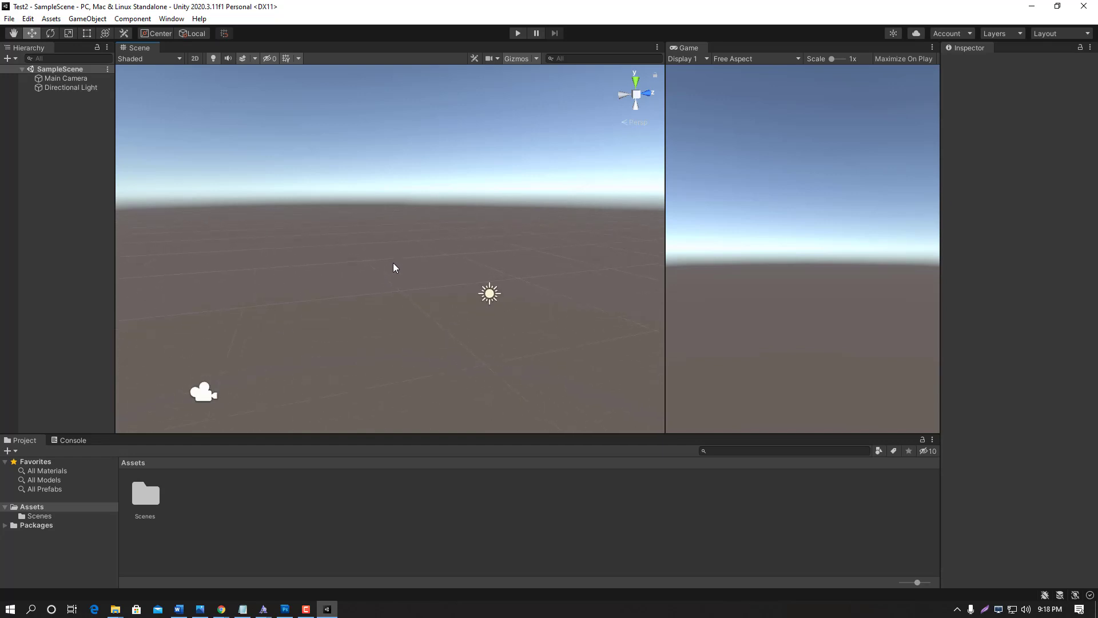
pyautogui.scroll(-3, 417, 263)
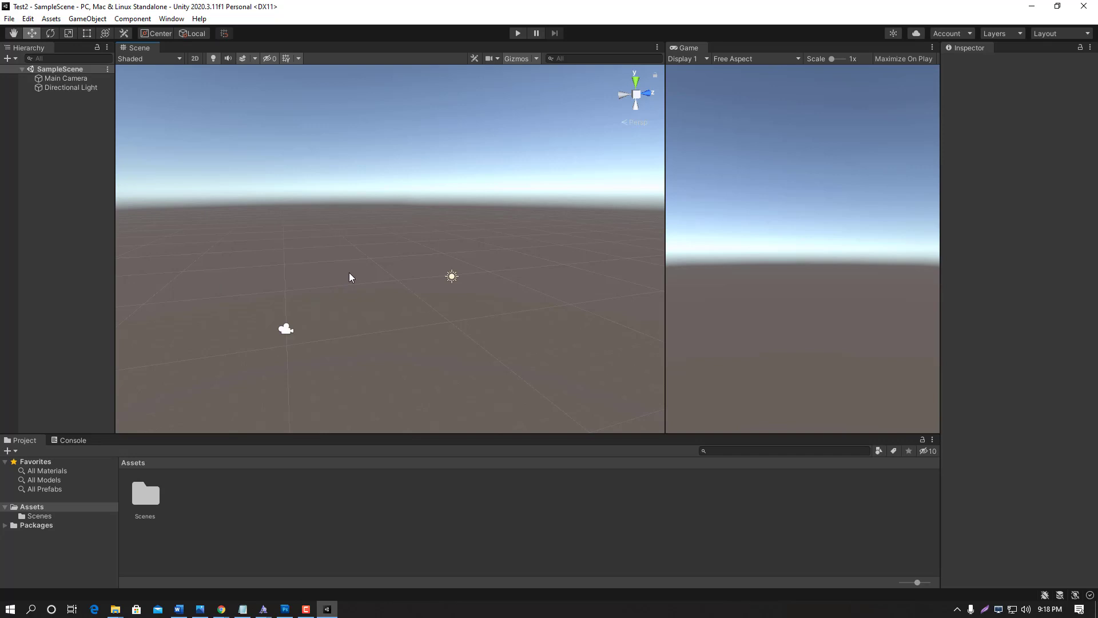
pyautogui.moveTo(351, 278); pyautogui.dragTo(387, 246, button='middle')
pyautogui.moveTo(537, 224); pyautogui.dragTo(464, 219, button='middle')
# - Orbit the view until the camera and sun reappear, then select the Main Camera
pyautogui.press('alt')
pyautogui.keyDown('alt'); pyautogui.moveTo(448, 234); pyautogui.dragTo(583, 311); pyautogui.keyUp('alt')
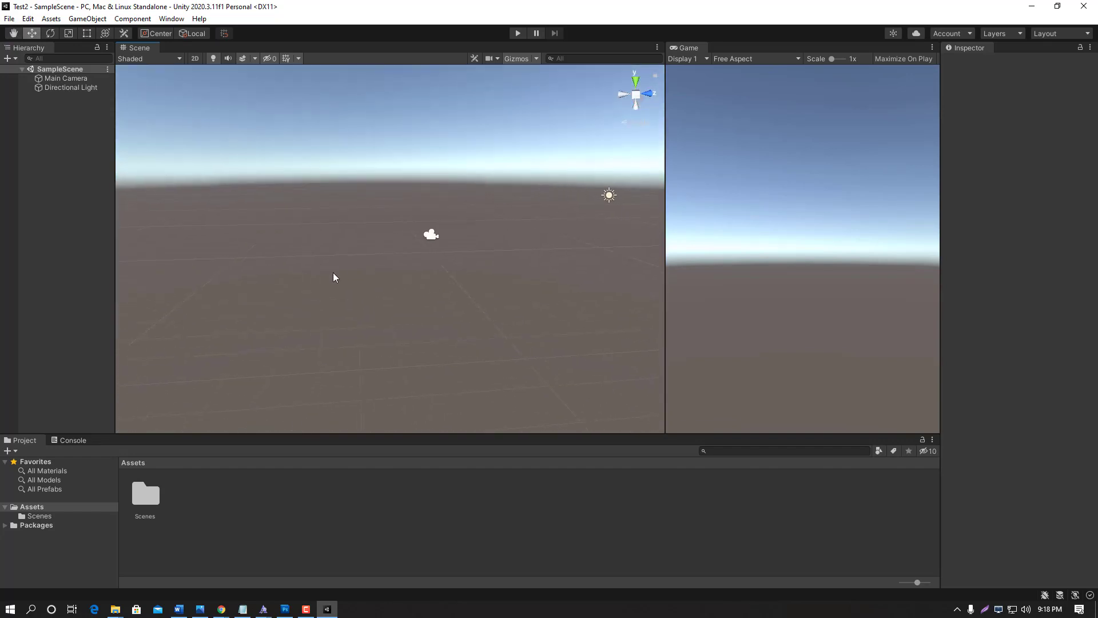
pyautogui.keyDown('alt'); pyautogui.moveTo(333, 272); pyautogui.dragTo(475, 228); pyautogui.keyUp('alt')
pyautogui.keyDown('alt'); pyautogui.moveTo(583, 302); pyautogui.dragTo(497, 296); pyautogui.keyUp('alt')
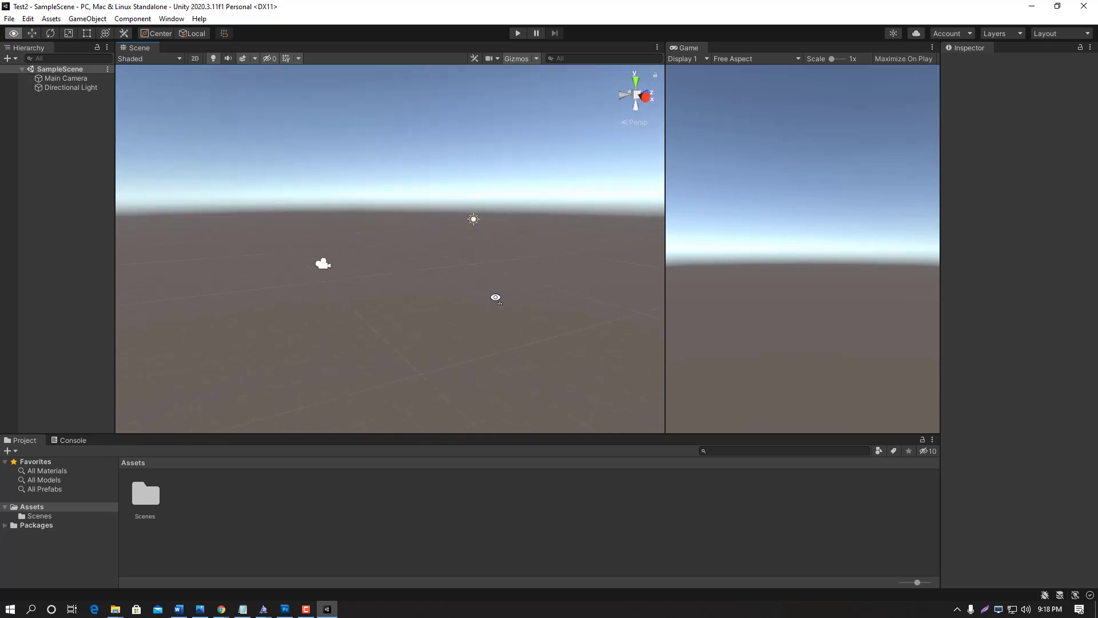
pyautogui.click(324, 265)
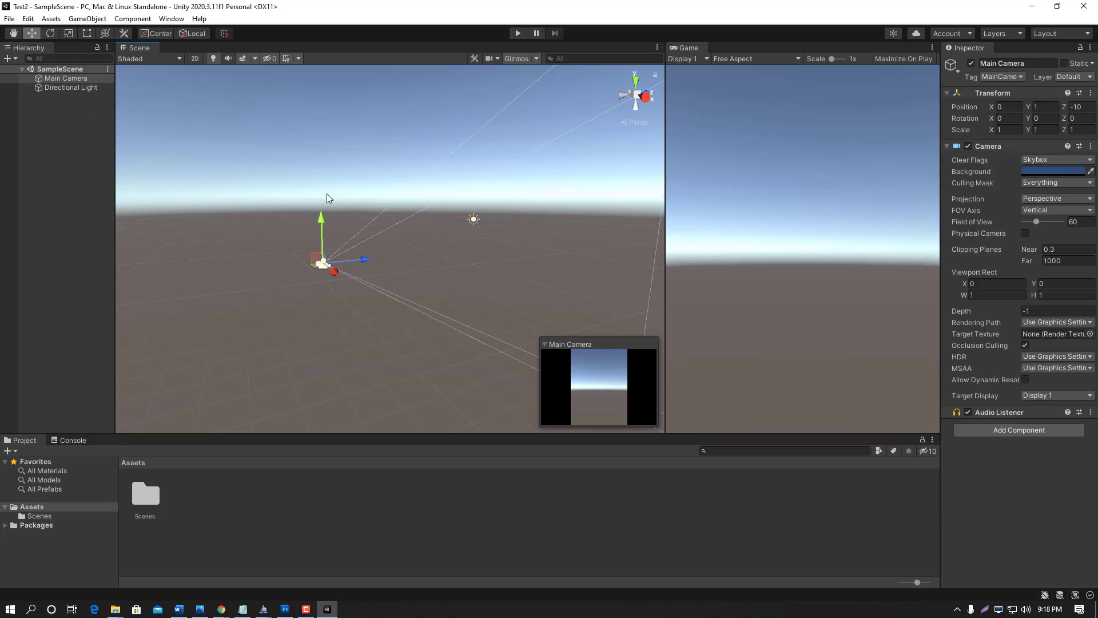
# - Raise the Main Camera along Y and pull it back along Z toward -13.38
pyautogui.moveTo(322, 220); pyautogui.dragTo(343, 191)
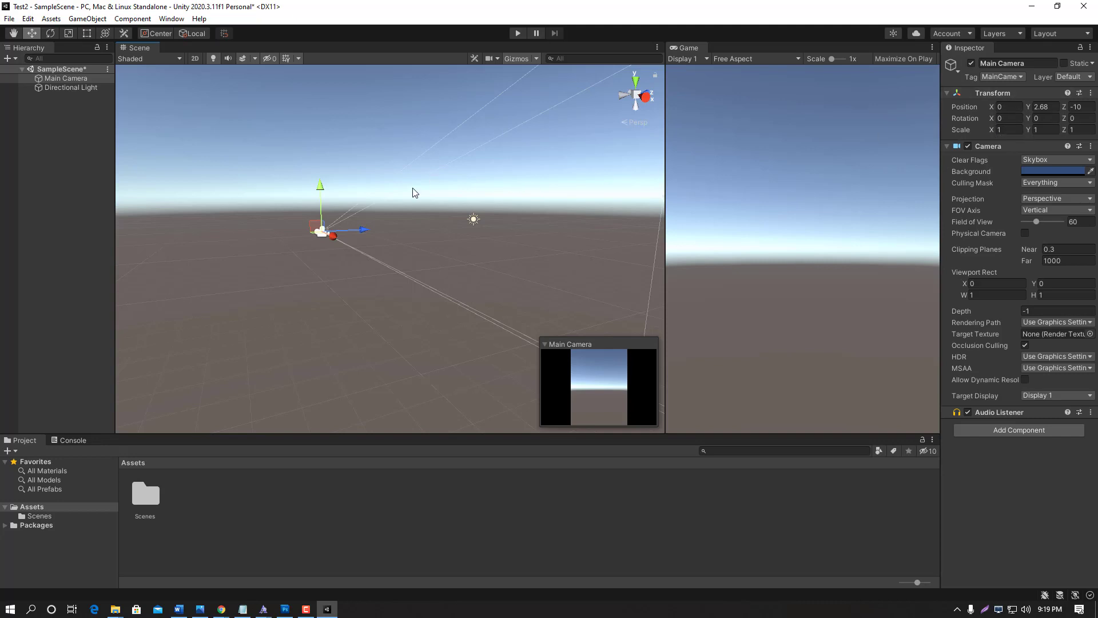
pyautogui.moveTo(363, 229); pyautogui.dragTo(409, 235)
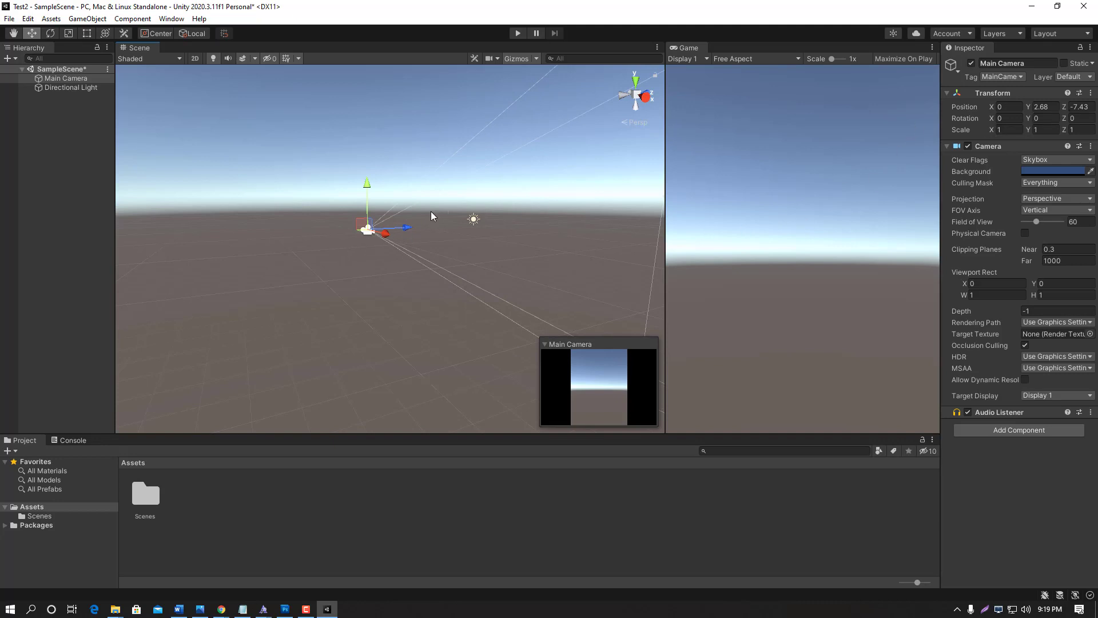
pyautogui.moveTo(407, 229); pyautogui.dragTo(374, 240)
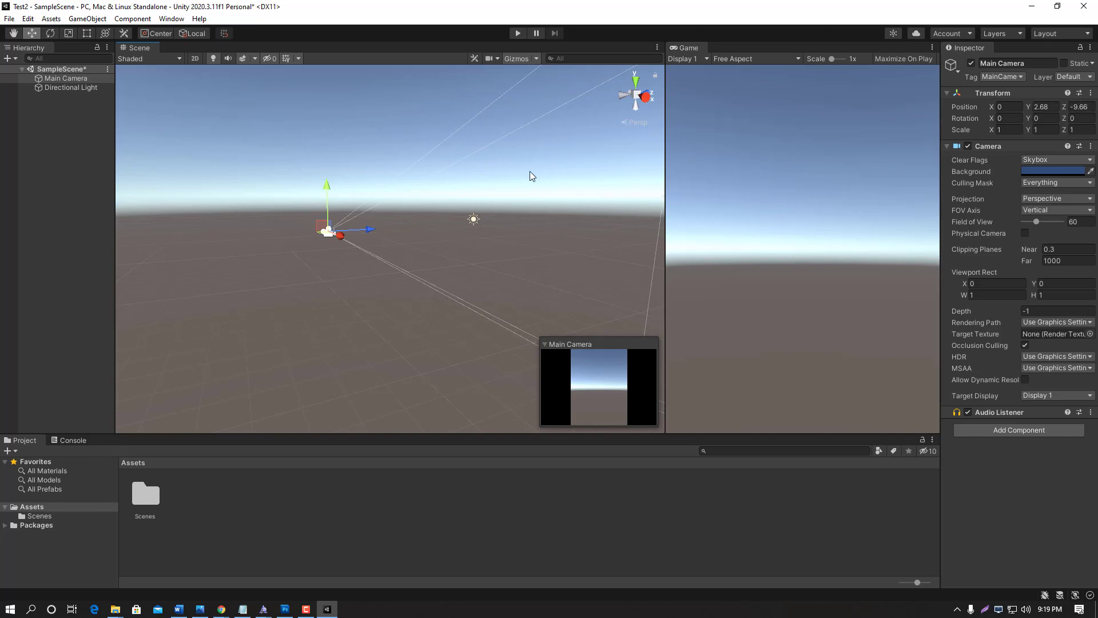
pyautogui.moveTo(370, 232); pyautogui.dragTo(275, 241)
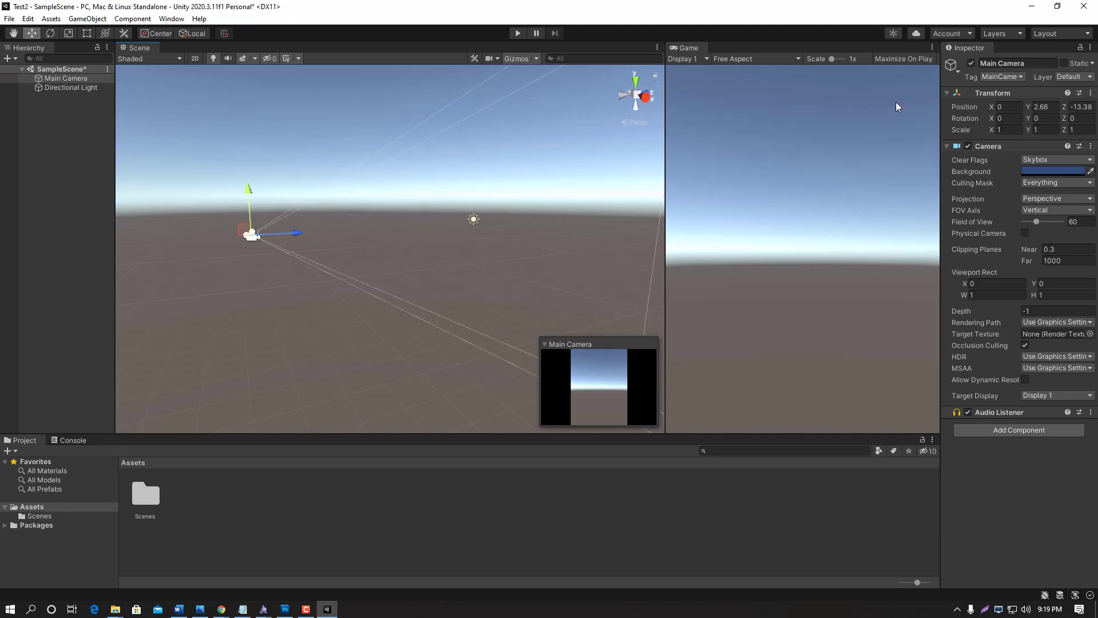
pyautogui.click(1080, 107)
# - Lift the camera to about Y 6.18 and slide it left to X -4.18
pyautogui.moveTo(252, 198); pyautogui.dragTo(246, 123)
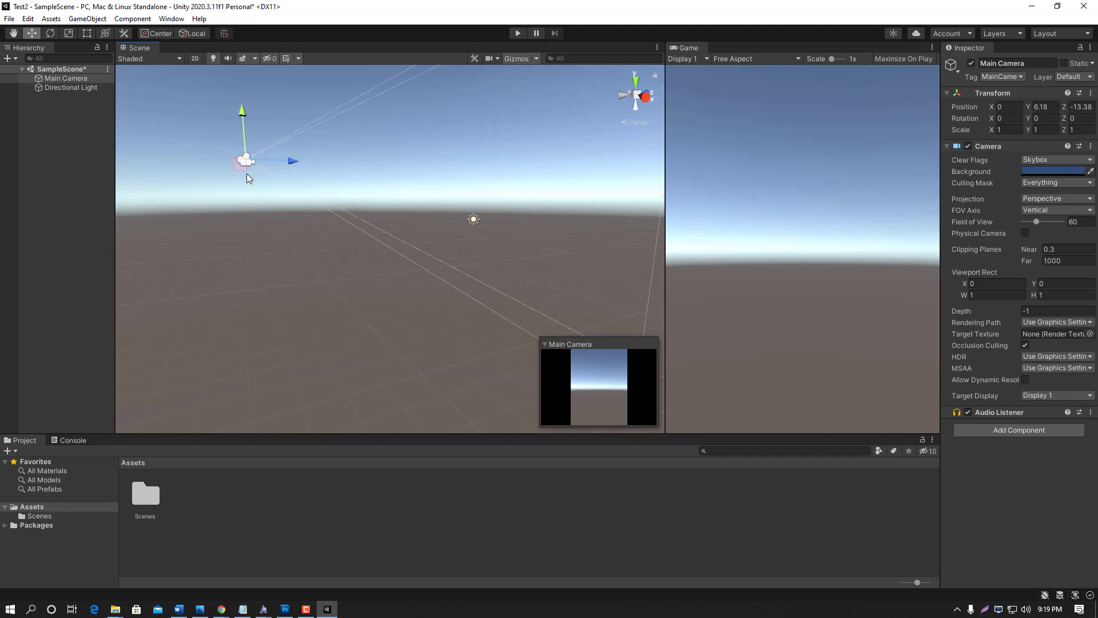
pyautogui.moveTo(367, 240); pyautogui.dragTo(400, 269, button='right')
pyautogui.moveTo(401, 269); pyautogui.dragTo(447, 288, button='middle')
pyautogui.moveTo(448, 288); pyautogui.dragTo(441, 218, button='right')
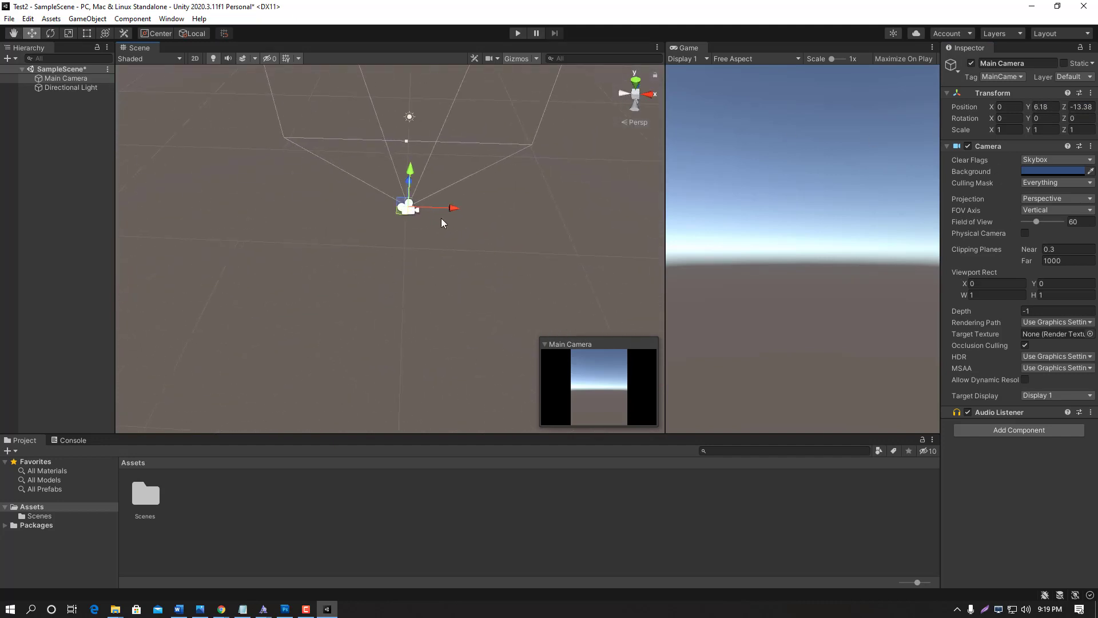
pyautogui.moveTo(445, 212); pyautogui.dragTo(379, 248)
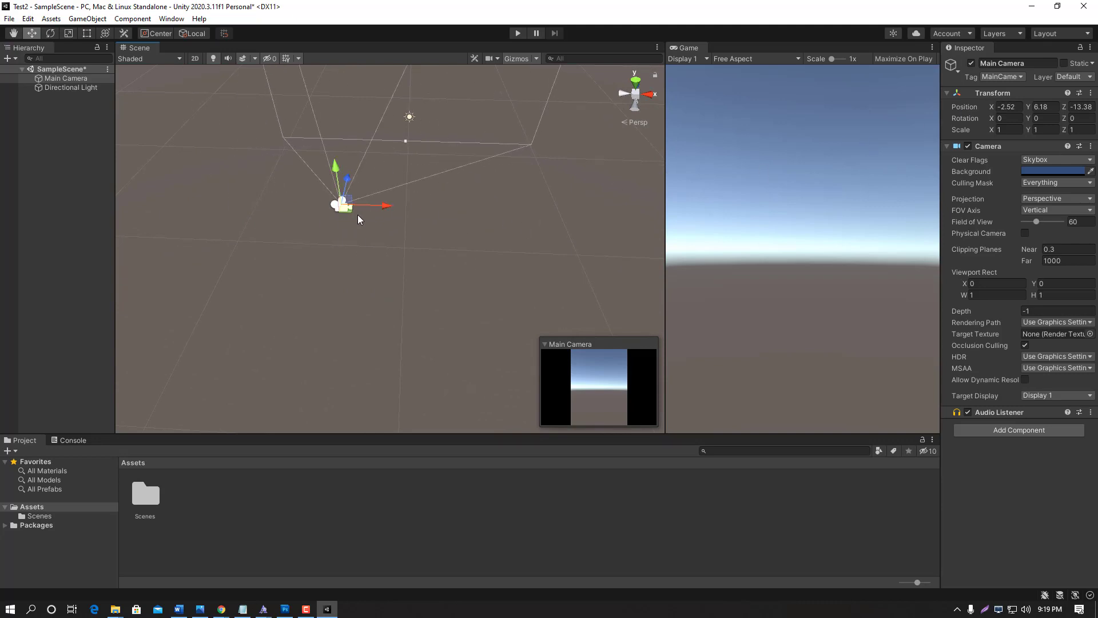
pyautogui.moveTo(390, 213)
pyautogui.mouseDown()
pyautogui.moveTo(482, 253)
pyautogui.moveTo(374, 218)
pyautogui.mouseUp()
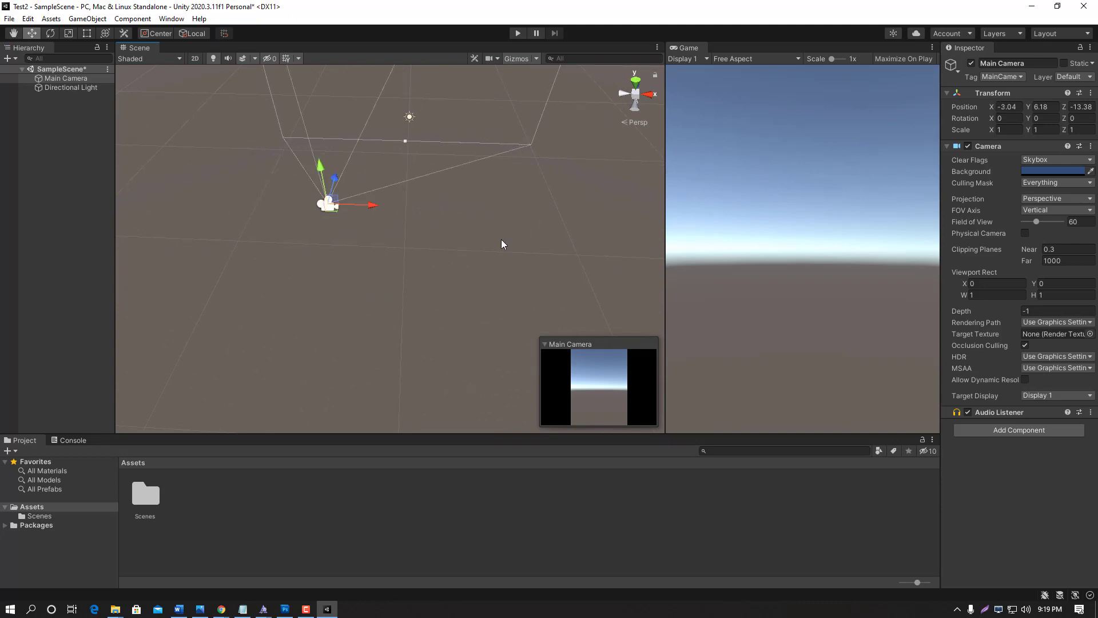
pyautogui.moveTo(501, 239); pyautogui.dragTo(495, 239, button='right')
pyautogui.moveTo(495, 239); pyautogui.dragTo(307, 235)
pyautogui.click(14, 33)
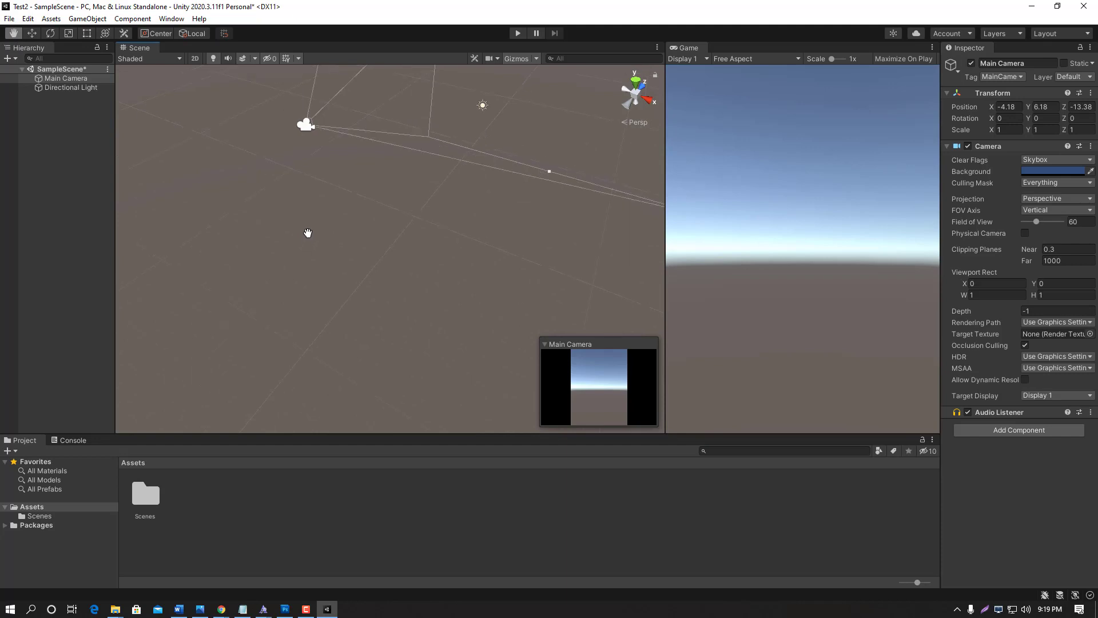
pyautogui.moveTo(351, 199); pyautogui.dragTo(368, 221)
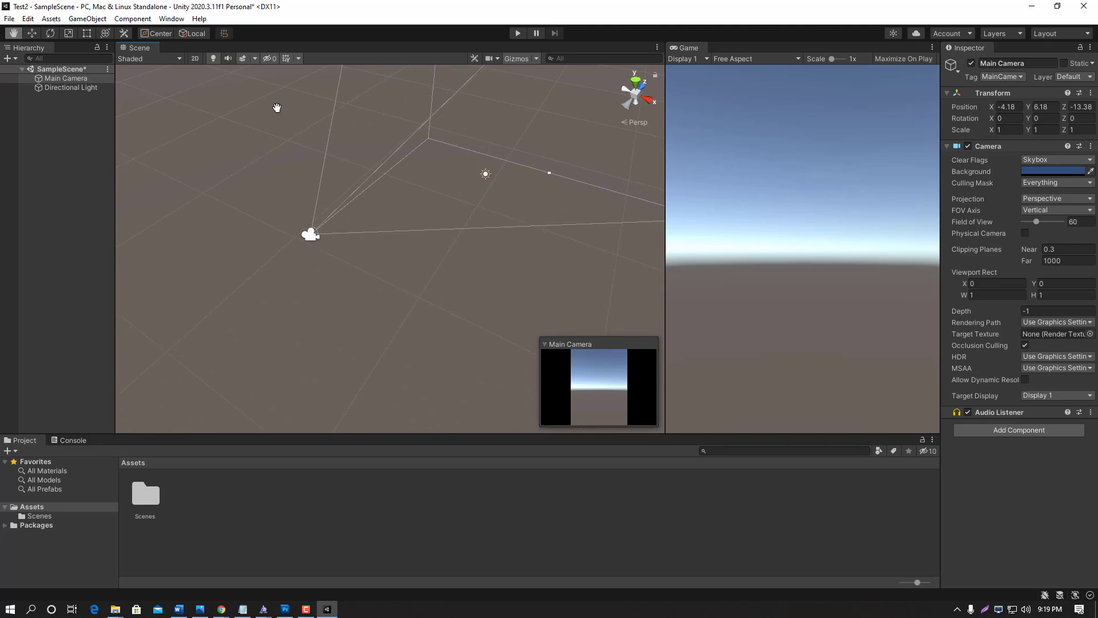
# - Switch between the Rotate and Scale tools, ending on Rotate, and deselect the Main Camera
pyautogui.click(53, 35)
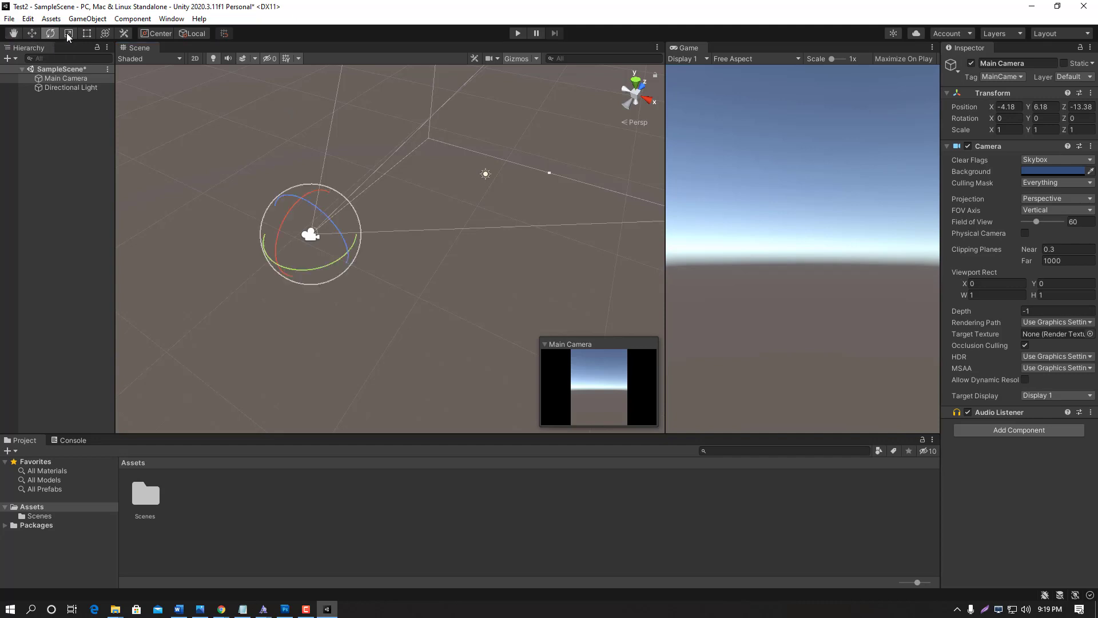
pyautogui.click(66, 33)
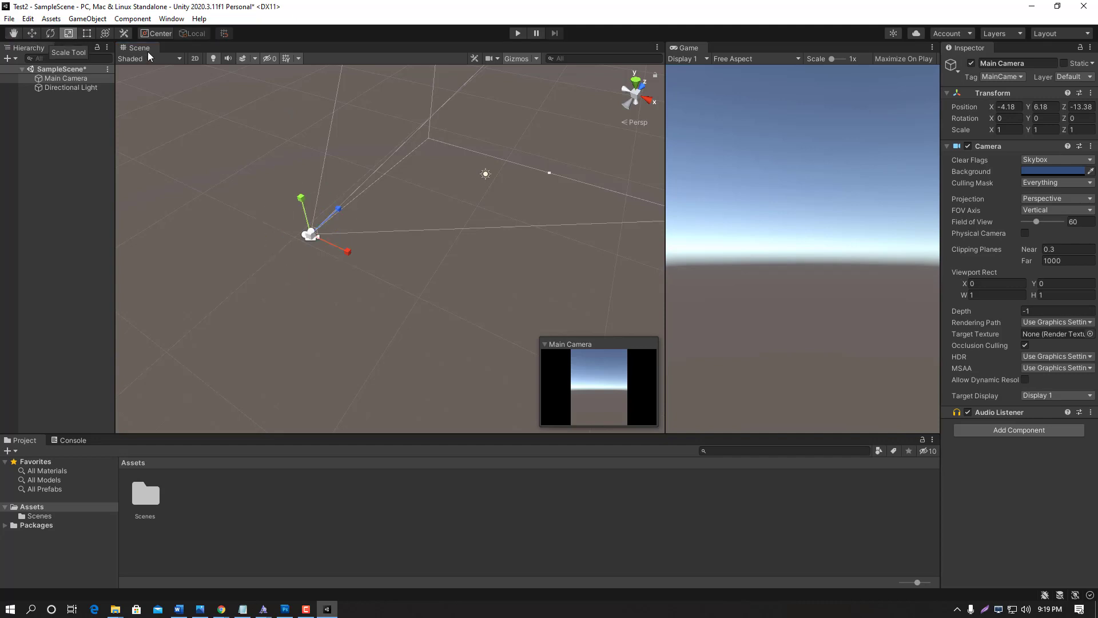
pyautogui.click(49, 33)
pyautogui.click(72, 163)
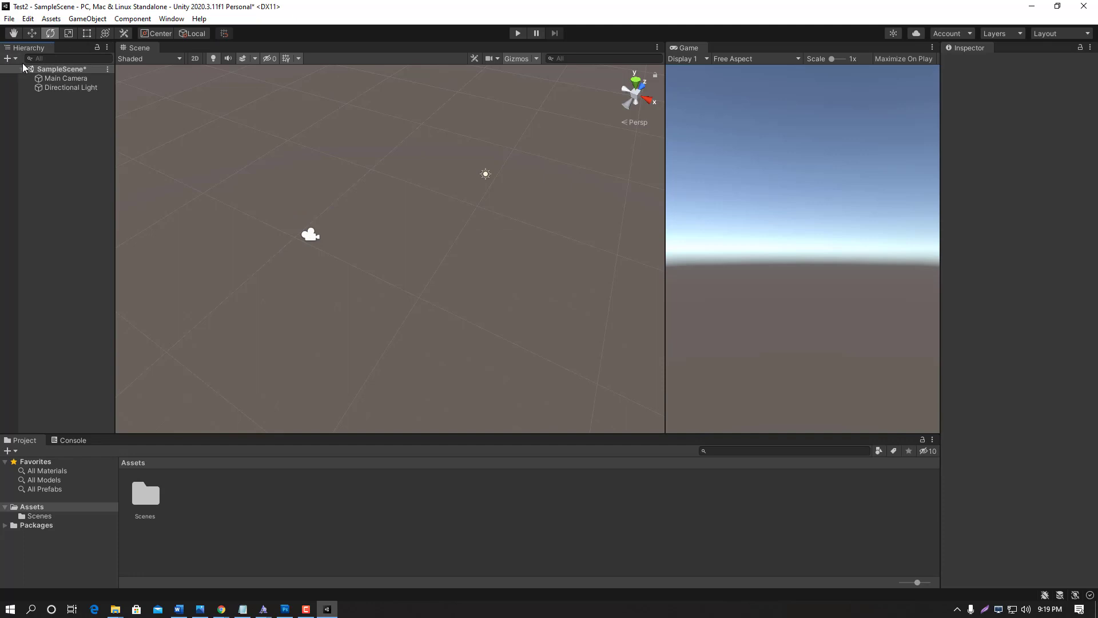
# - Add a 3D Object > Cube from the Hierarchy menu and frame it in the Scene view
pyautogui.rightClick(32, 126)
pyautogui.rightClick(45, 116)
pyautogui.rightClick(45, 116)
pyautogui.moveTo(87, 269)
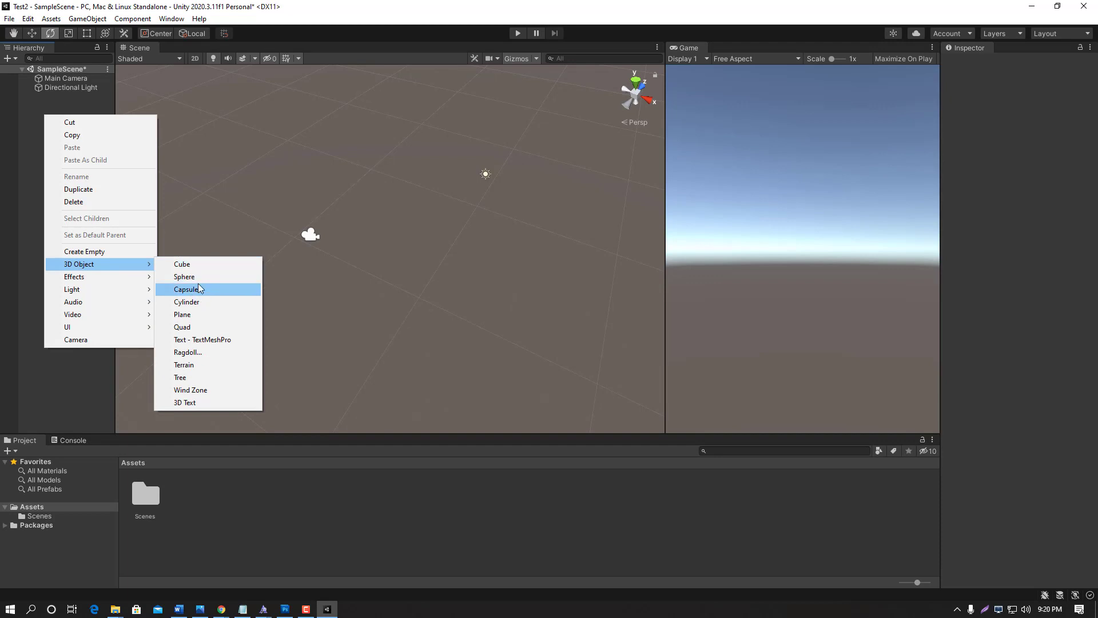
pyautogui.click(183, 264)
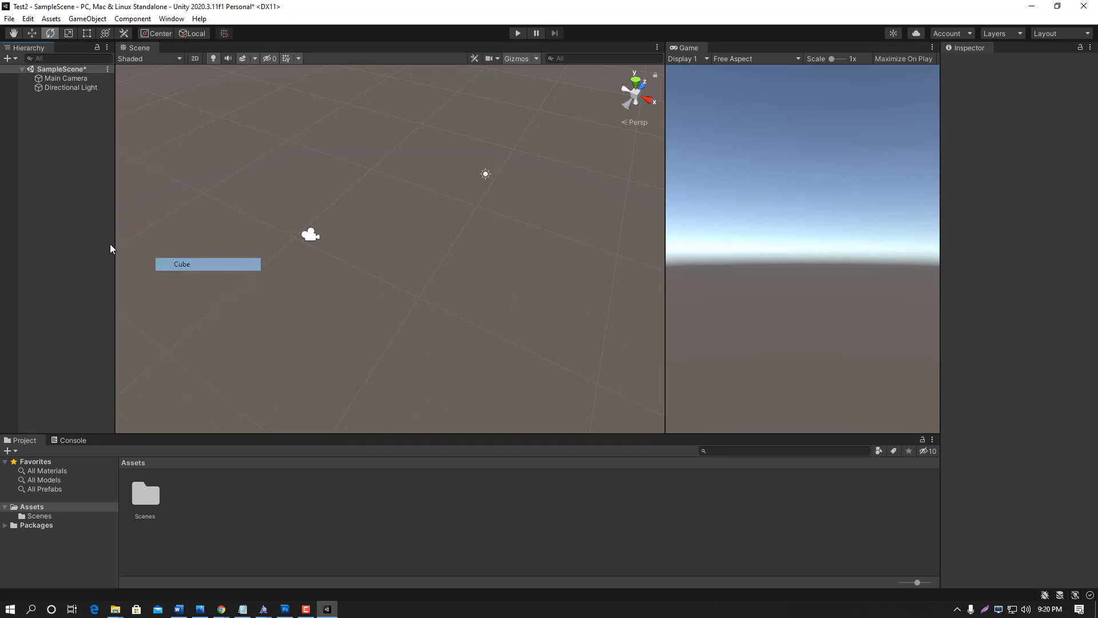
pyautogui.doubleClick(72, 97)
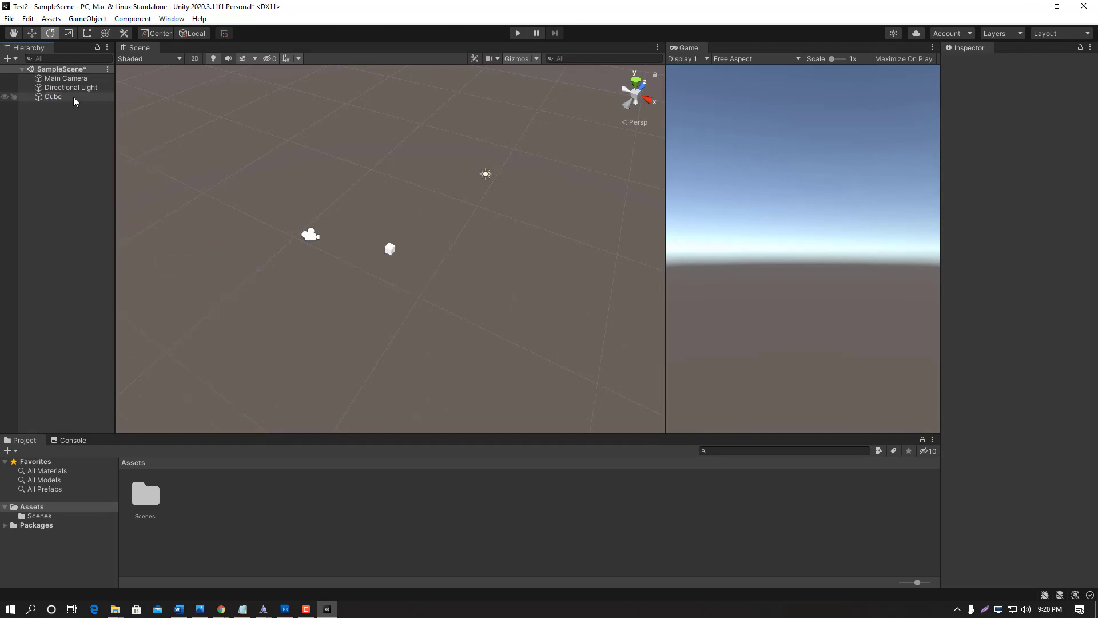
pyautogui.scroll(-5, 462, 245)
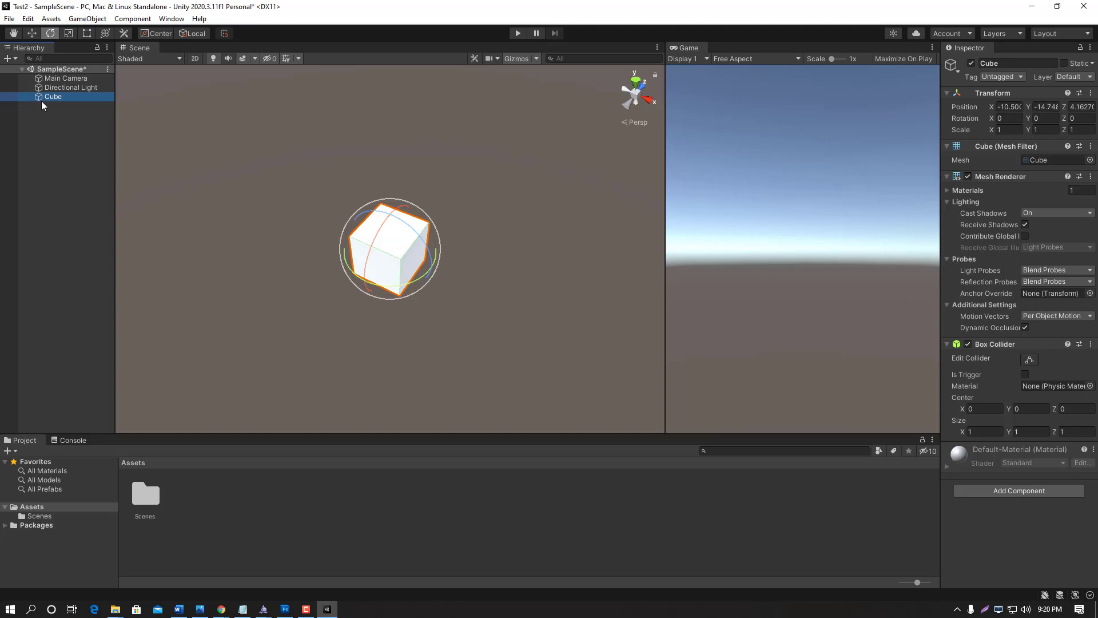
# - Reset the Cube's Transform to position 0, 0, 0 and frame it in the Scene view
pyautogui.click(1090, 93)
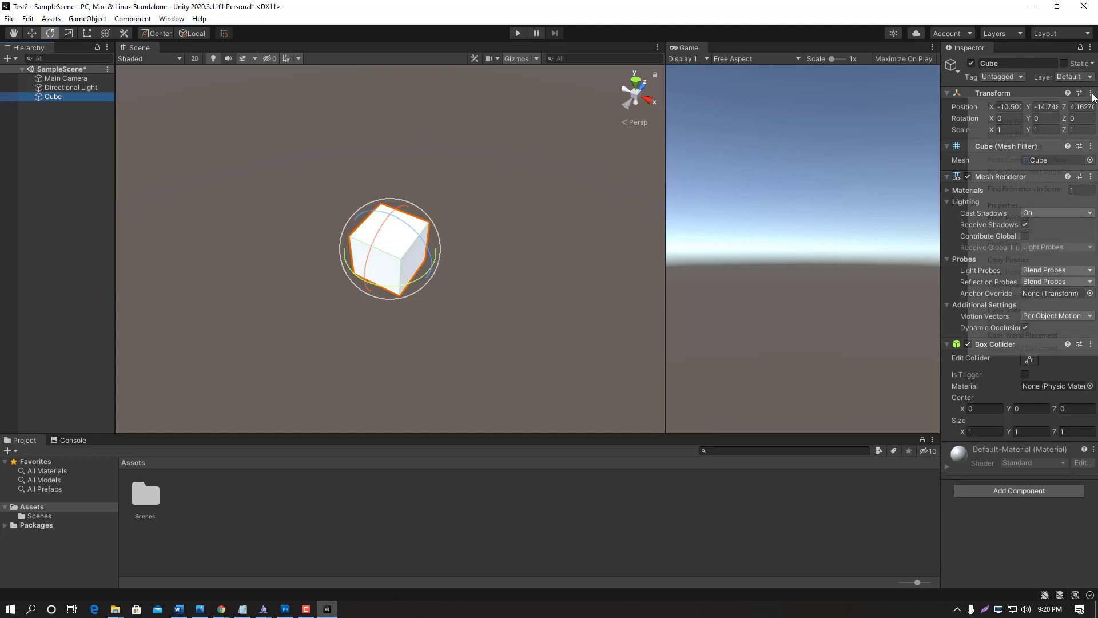
pyautogui.click(1045, 105)
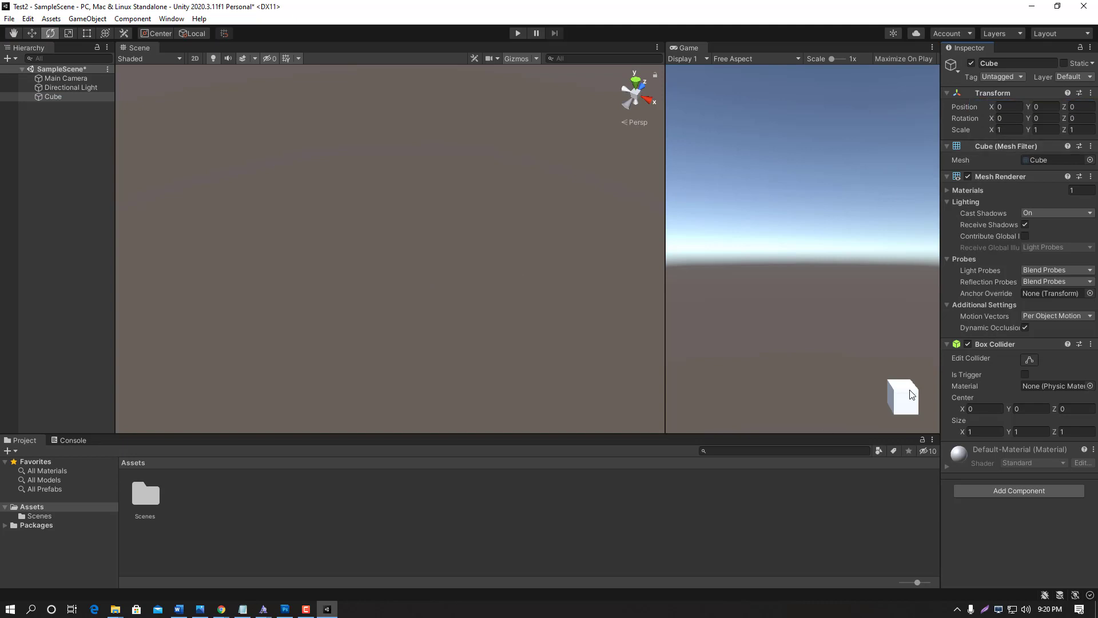
pyautogui.click(50, 97)
pyautogui.doubleClick(49, 97)
pyautogui.scroll(-6, 394, 229)
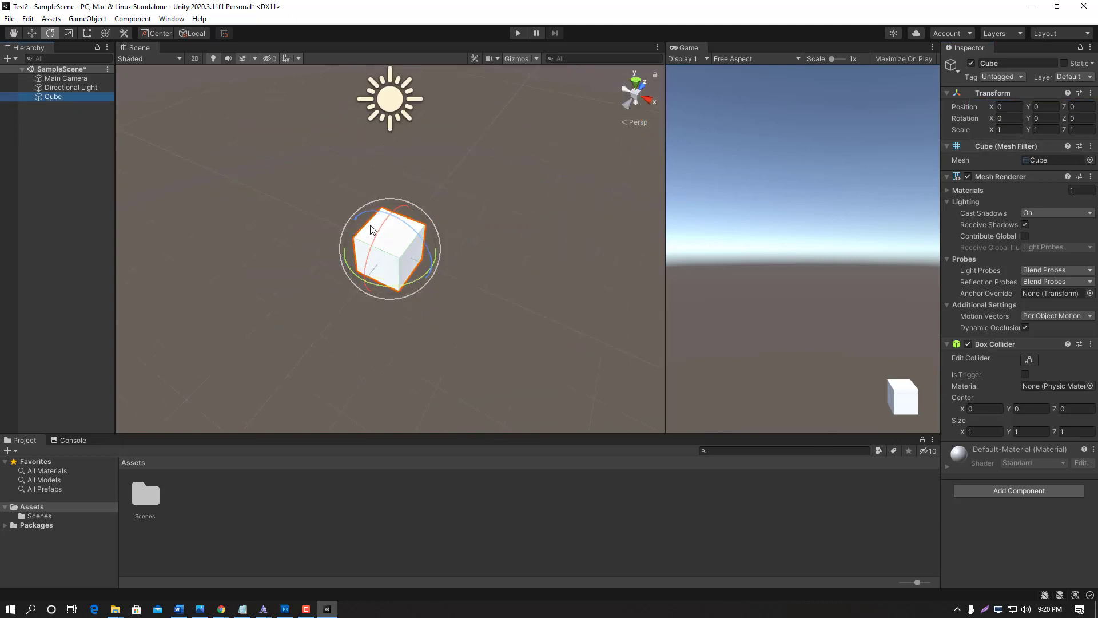
pyautogui.keyDown('alt'); pyautogui.moveTo(400, 220); pyautogui.dragTo(444, 250); pyautogui.keyUp('alt')
pyautogui.click(309, 198)
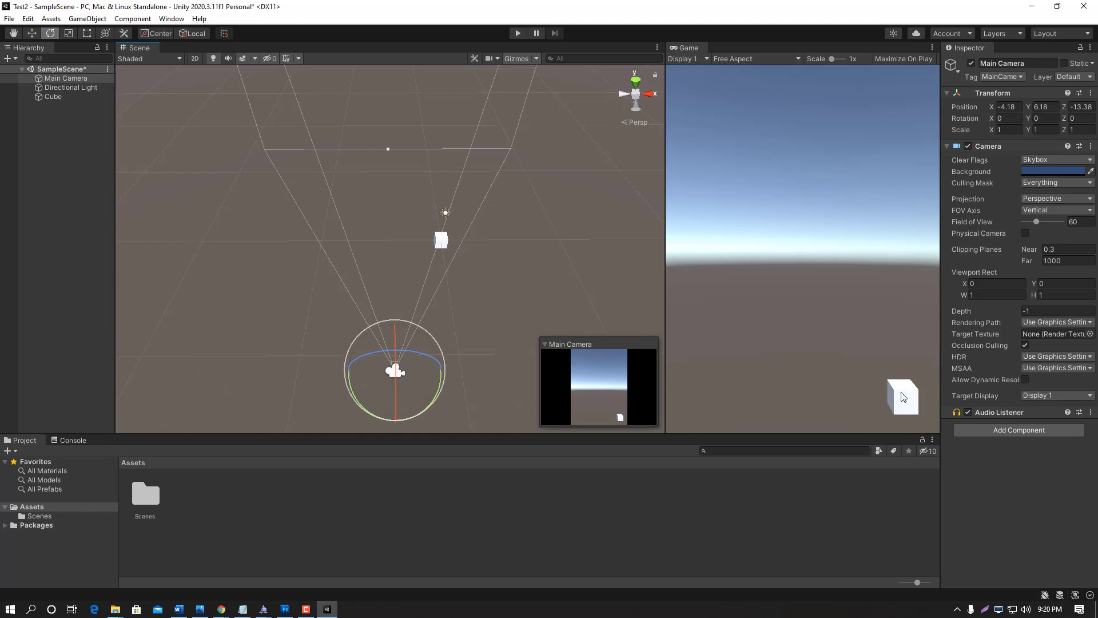
pyautogui.doubleClick(63, 97)
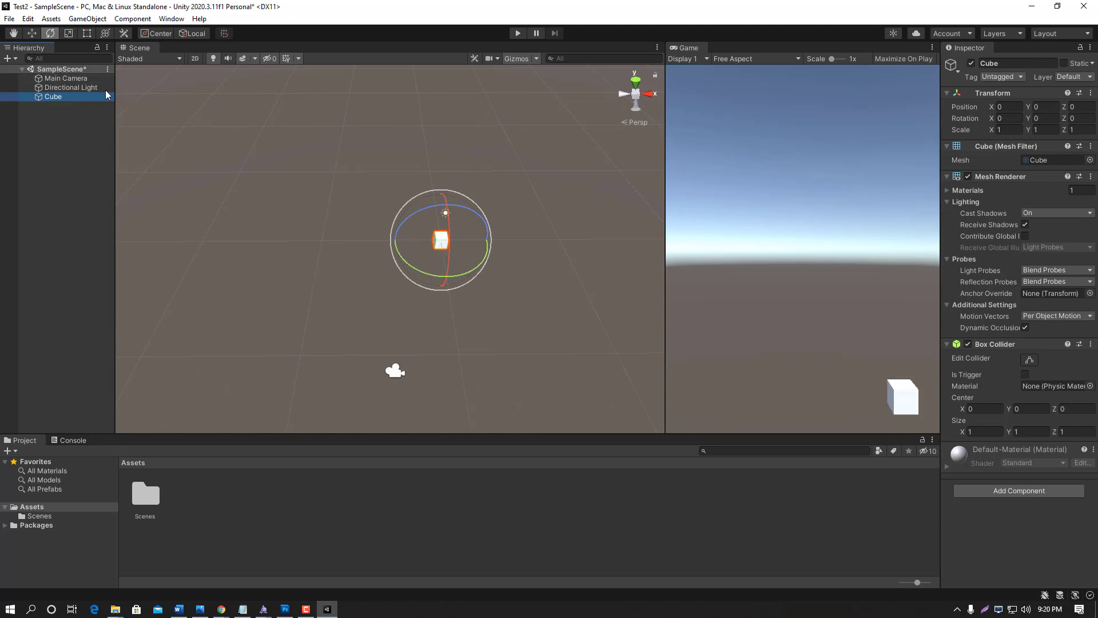
pyautogui.click(52, 34)
# - Tilt the cube about 49° around Z and scale it to 2.56 × 4.56 × 4.79
pyautogui.moveTo(413, 218)
pyautogui.mouseDown()
pyautogui.moveTo(366, 246)
pyautogui.moveTo(420, 221)
pyautogui.moveTo(417, 212)
pyautogui.moveTo(478, 200)
pyautogui.moveTo(421, 213)
pyautogui.moveTo(403, 310)
pyautogui.moveTo(450, 234)
pyautogui.moveTo(404, 231)
pyautogui.mouseUp()
pyautogui.click(68, 33)
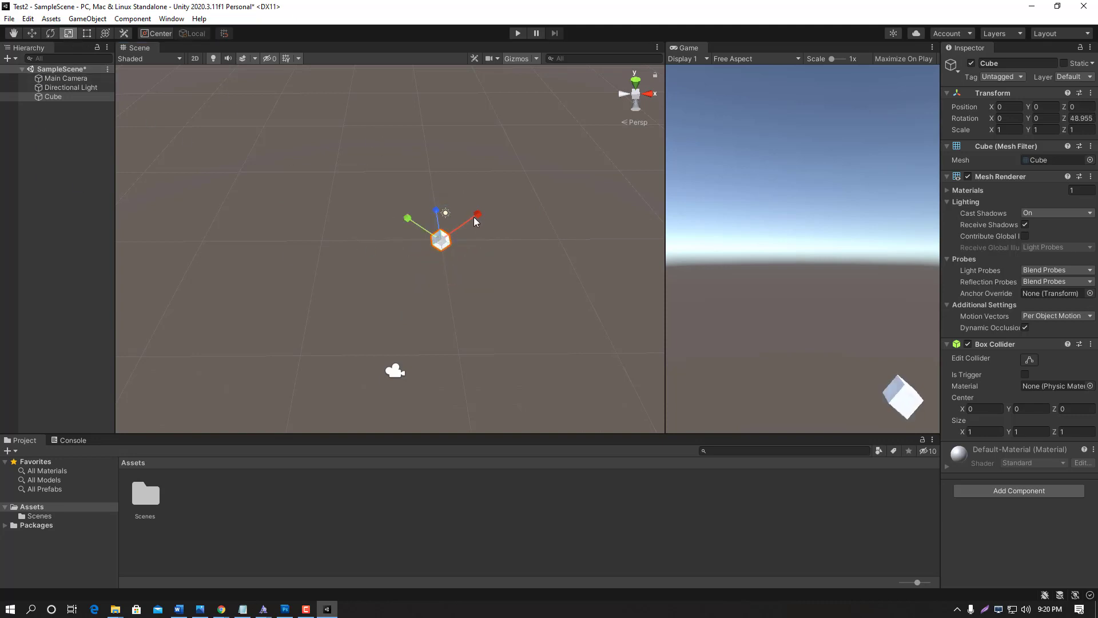
pyautogui.moveTo(475, 216)
pyautogui.mouseDown()
pyautogui.moveTo(523, 200)
pyautogui.moveTo(572, 155)
pyautogui.moveTo(475, 218)
pyautogui.moveTo(487, 213)
pyautogui.mouseUp()
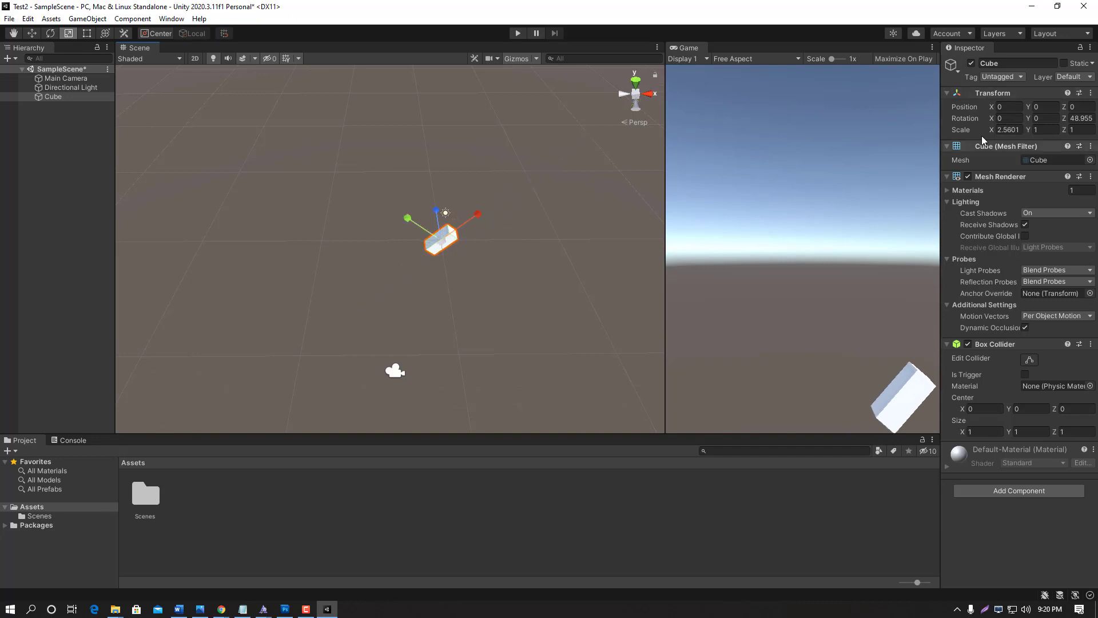
pyautogui.moveTo(991, 130); pyautogui.dragTo(1004, 133)
pyautogui.moveTo(436, 211); pyautogui.dragTo(404, 89)
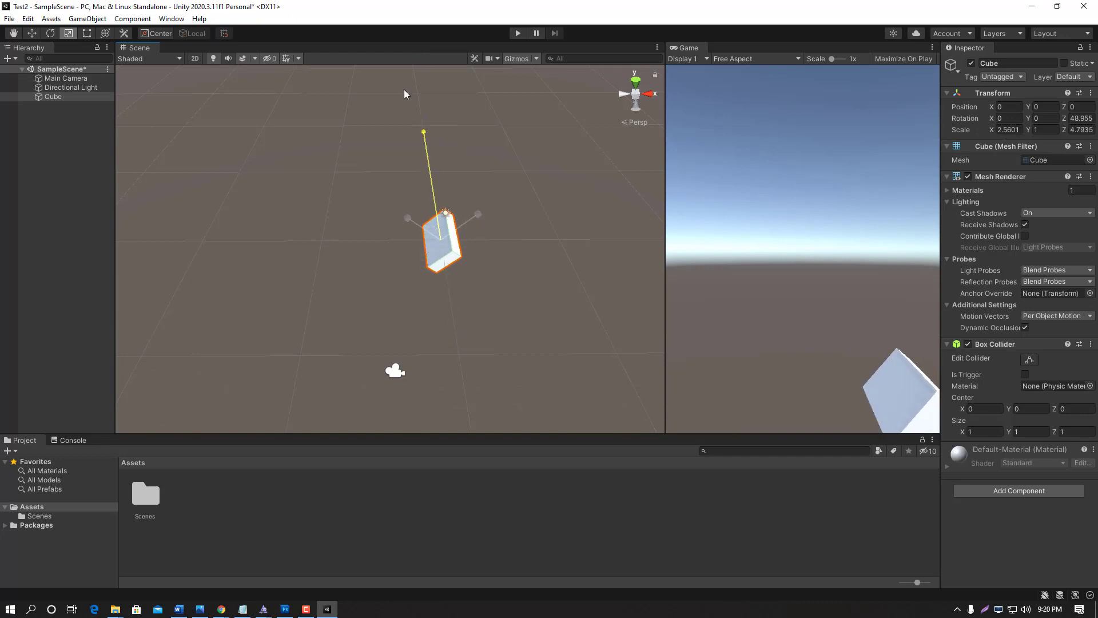
pyautogui.moveTo(411, 221); pyautogui.dragTo(375, 170)
# - Move the cube up and left to about position -5.03, 4.86, 0
pyautogui.press('w')
pyautogui.press('x')
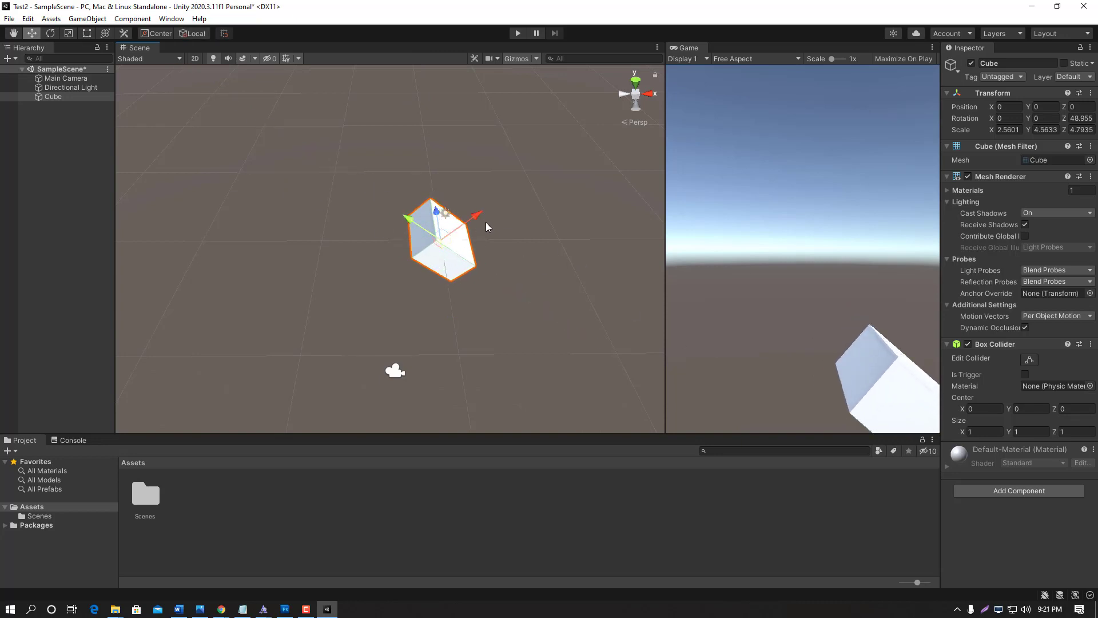
pyautogui.moveTo(485, 227); pyautogui.dragTo(337, 179)
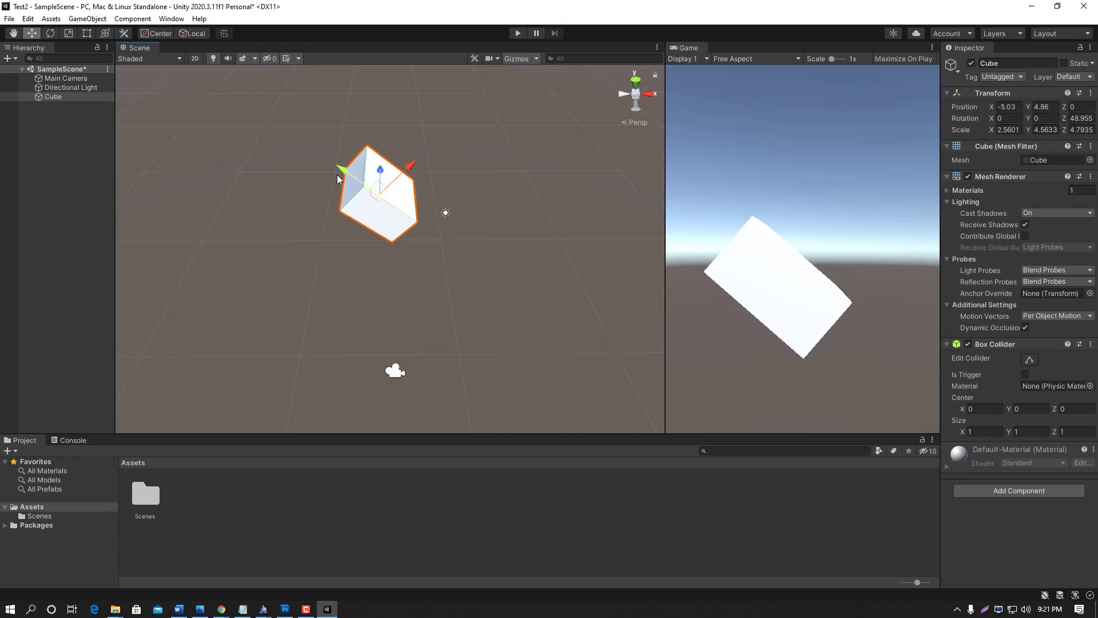
# - Stretch the cube longer along its depth with the Rect tool, then deselect it
pyautogui.click(15, 36)
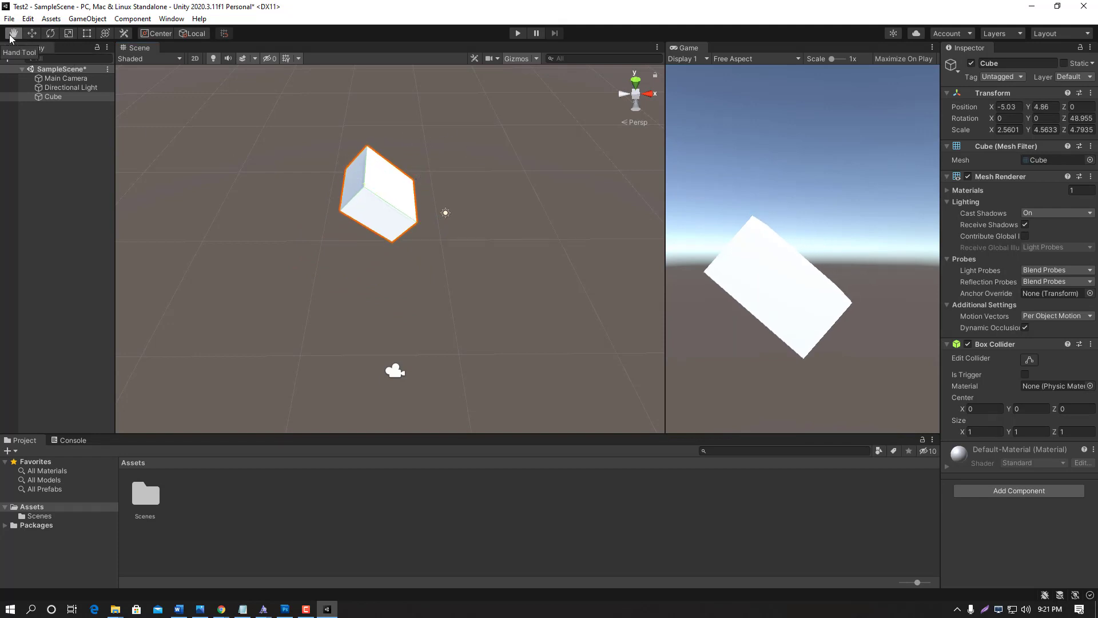
pyautogui.click(36, 36)
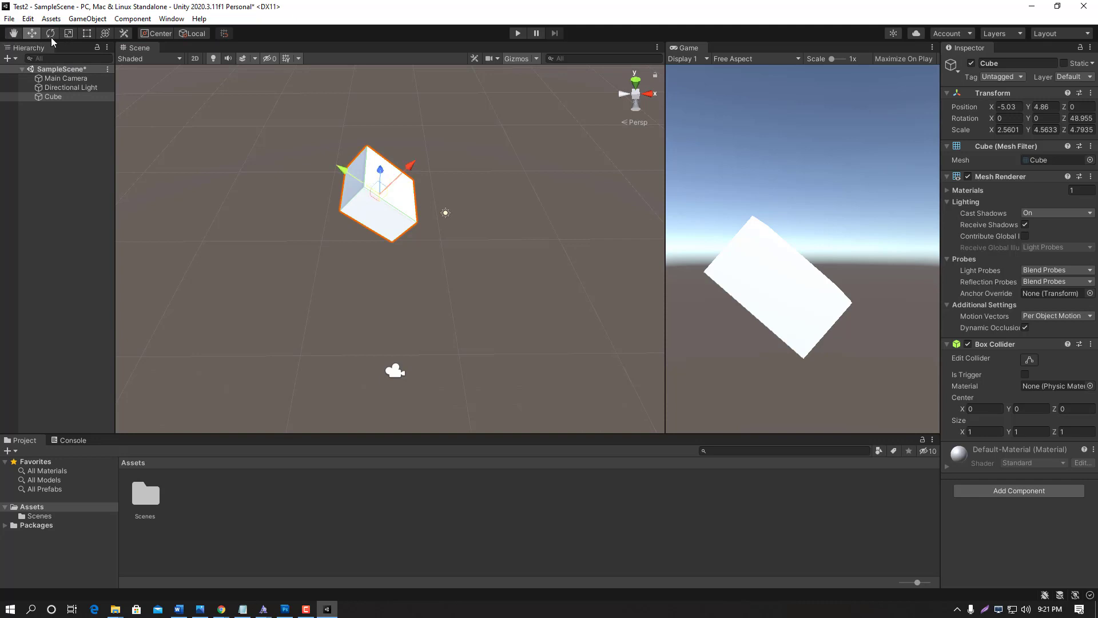
pyautogui.click(51, 33)
pyautogui.press('r')
pyautogui.press('t')
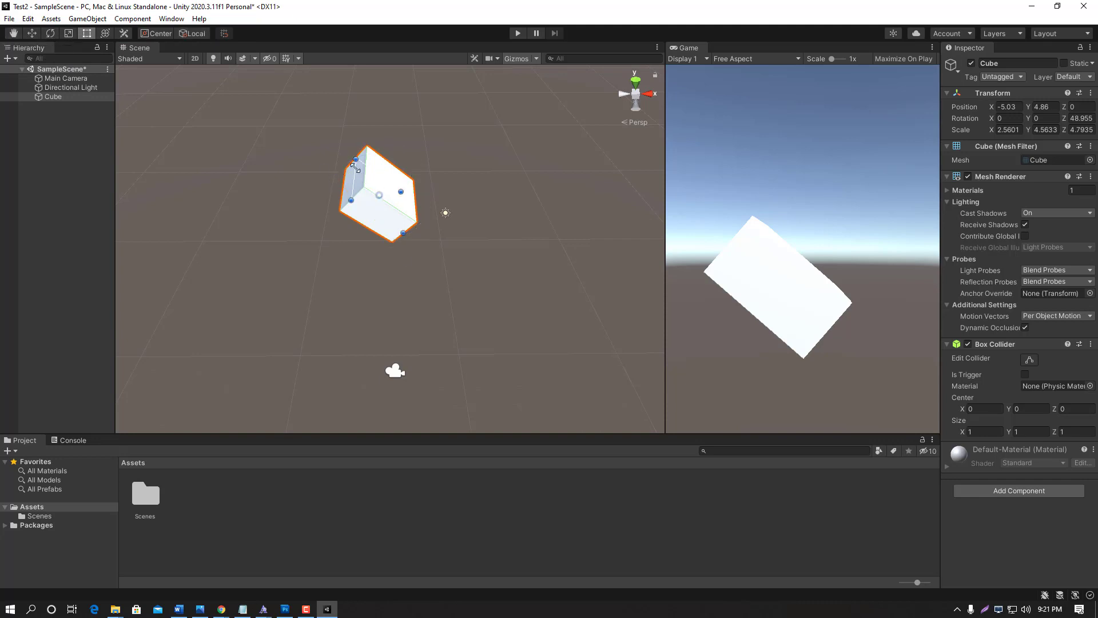
pyautogui.moveTo(352, 201)
pyautogui.mouseDown()
pyautogui.moveTo(435, 172)
pyautogui.moveTo(351, 212)
pyautogui.mouseUp()
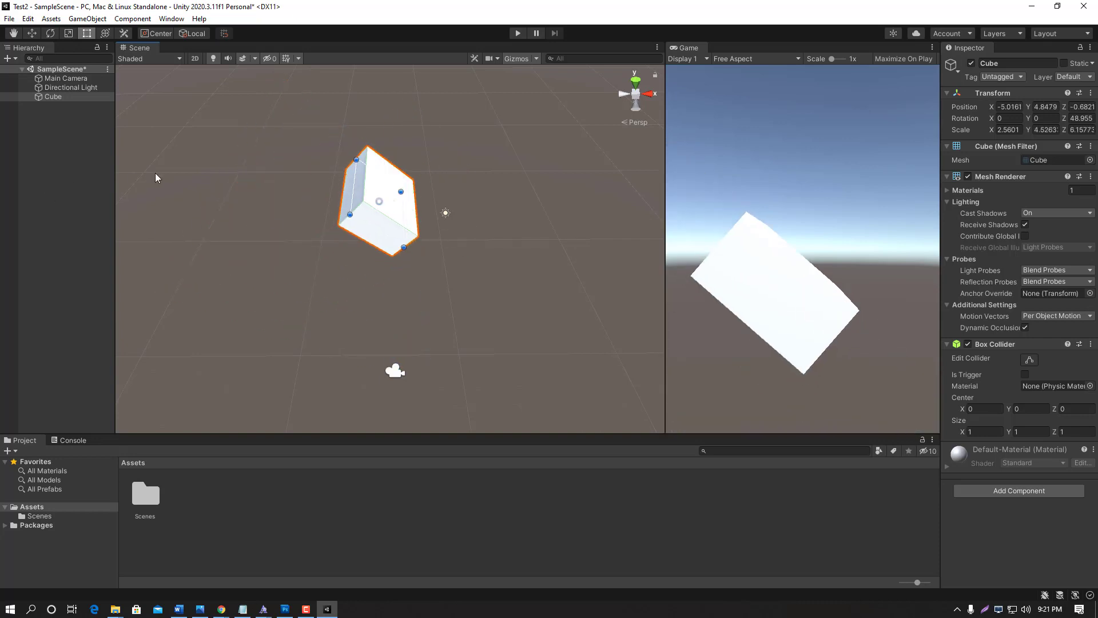
pyautogui.click(71, 141)
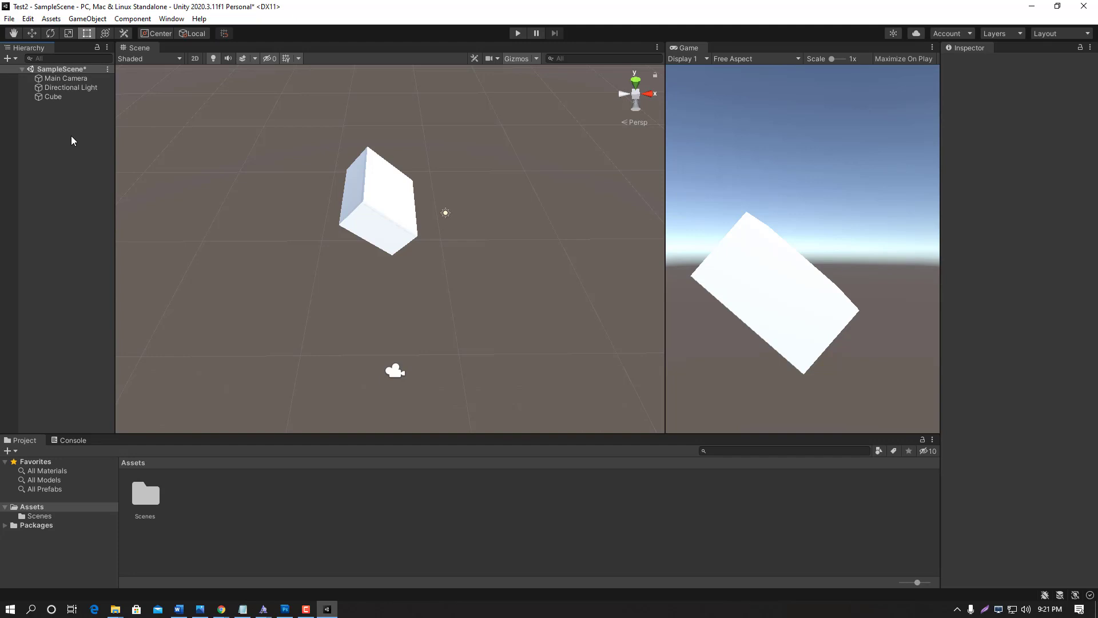
# - Duplicate the cube and rotate the original upright
pyautogui.rightClick(52, 135)
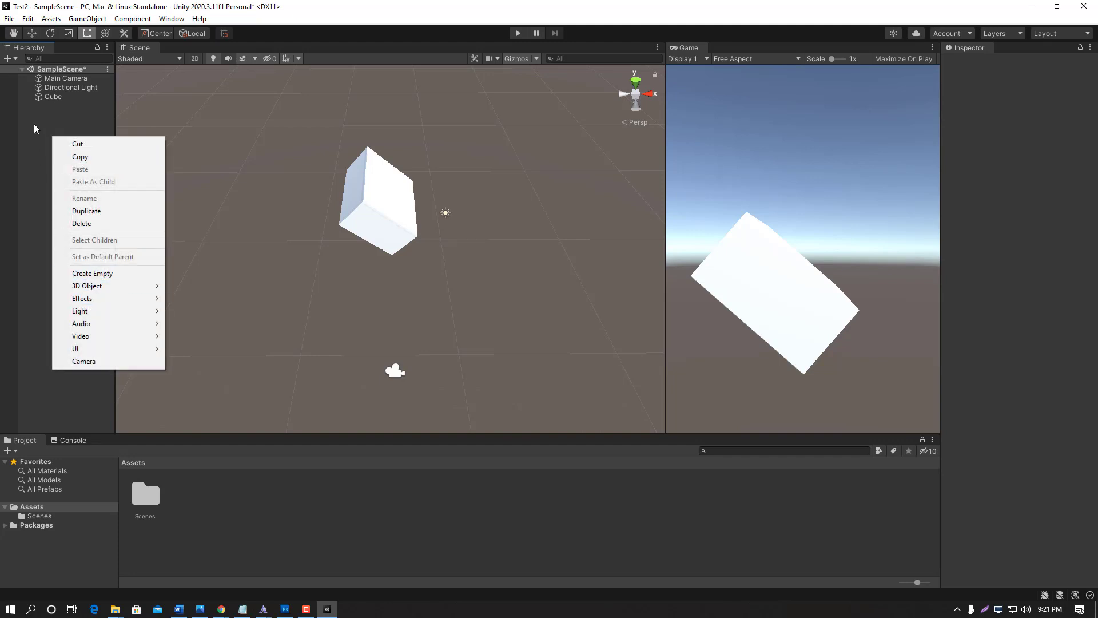
pyautogui.click(58, 97)
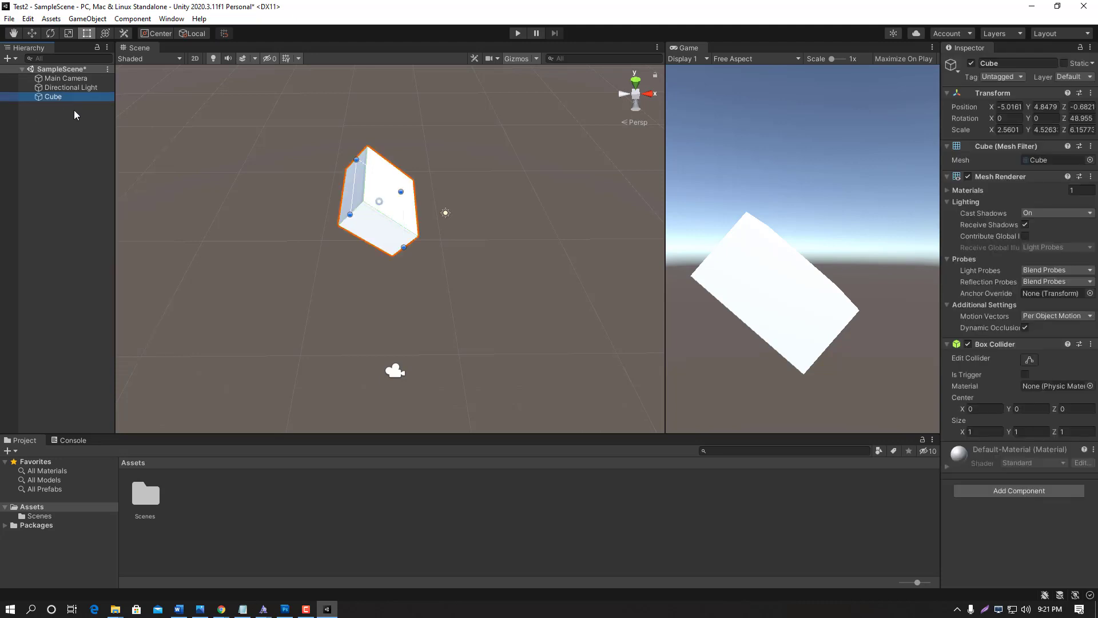
pyautogui.hotkey('ctrl', 'd')
pyautogui.hotkey('ctrl', 'd')
pyautogui.hotkey('ctrl', 'd')
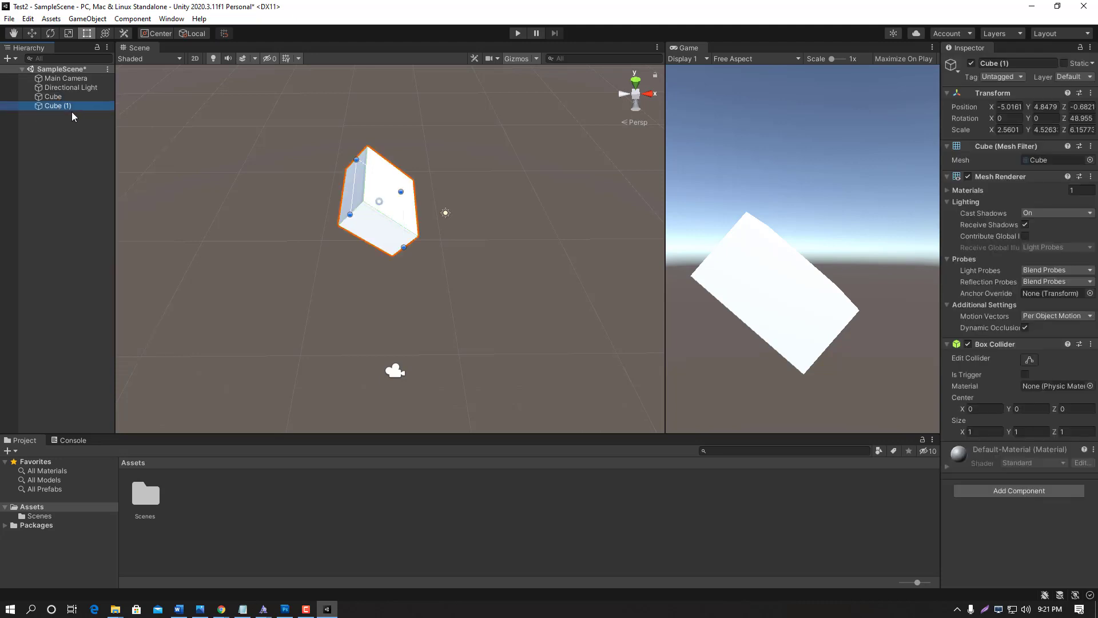
pyautogui.click(57, 96)
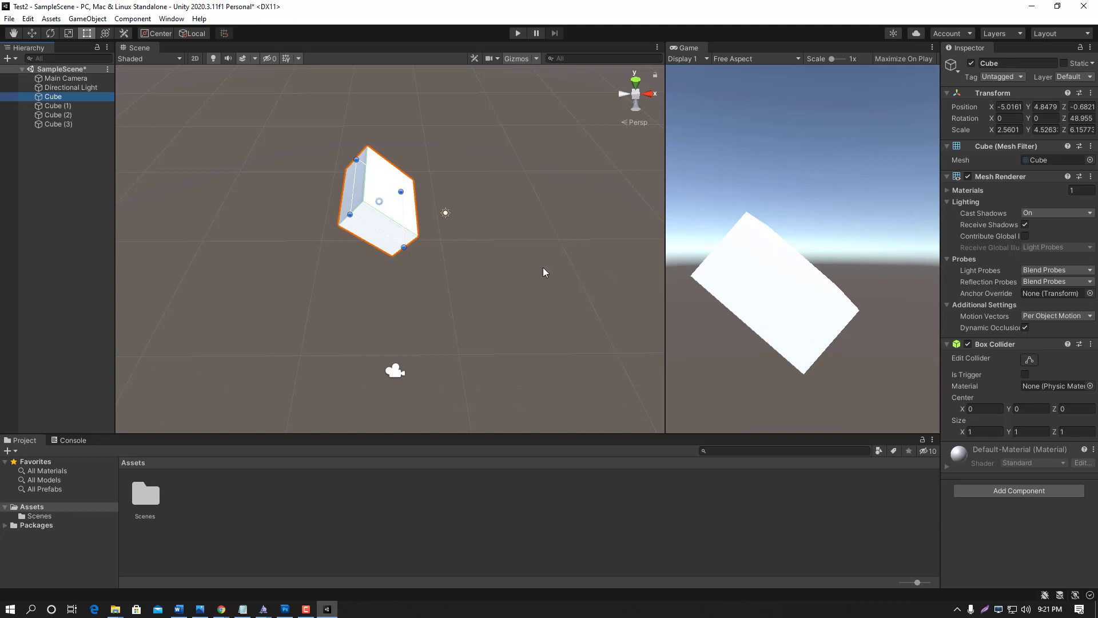
pyautogui.press('e')
pyautogui.moveTo(373, 201); pyautogui.dragTo(398, 196)
# - Set the cube's Position to 0, 0, 0
pyautogui.click(1010, 107)
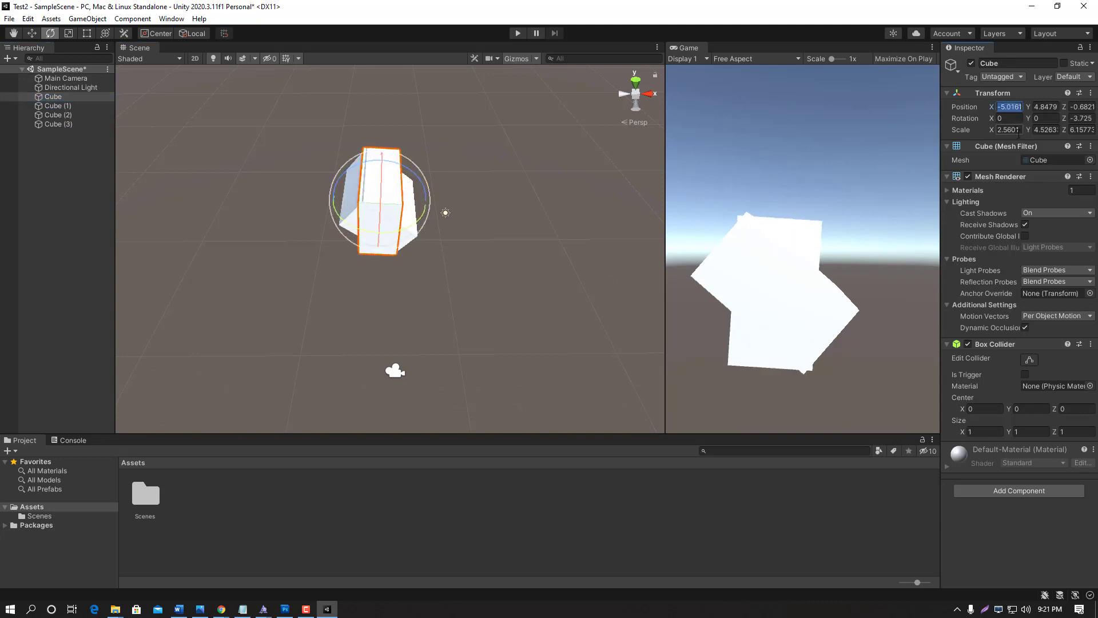
pyautogui.write('0')
pyautogui.press('Tab')
pyautogui.write('0')
pyautogui.press('Tab')
pyautogui.write('0')
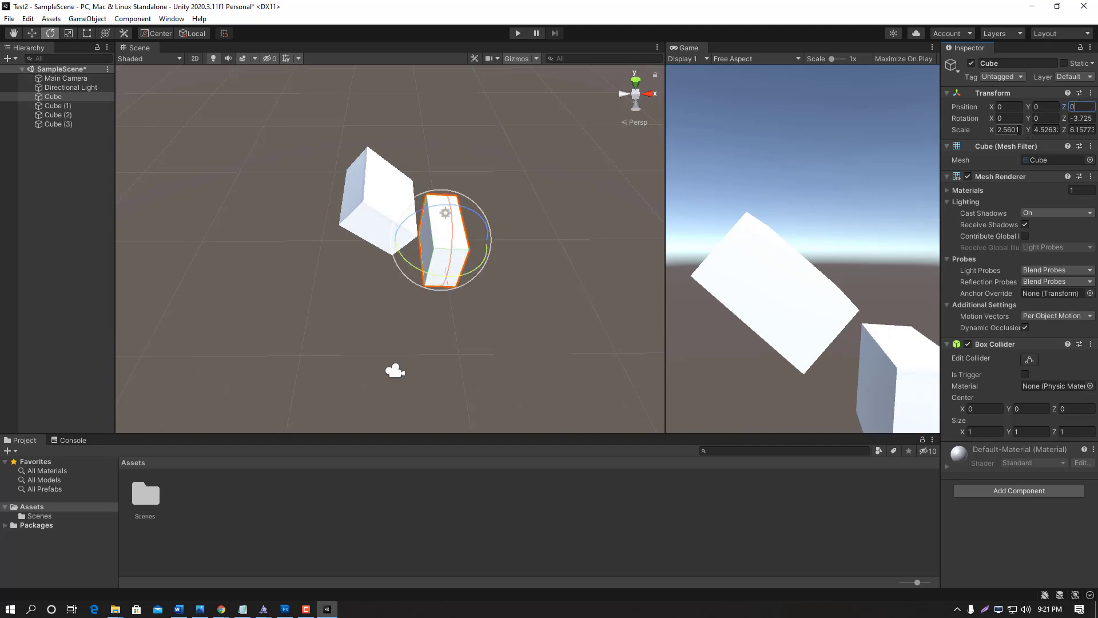
pyautogui.click(1009, 130)
pyautogui.click(430, 242)
# - Scale the cube thinner along X, to about 1.0094
pyautogui.press('w')
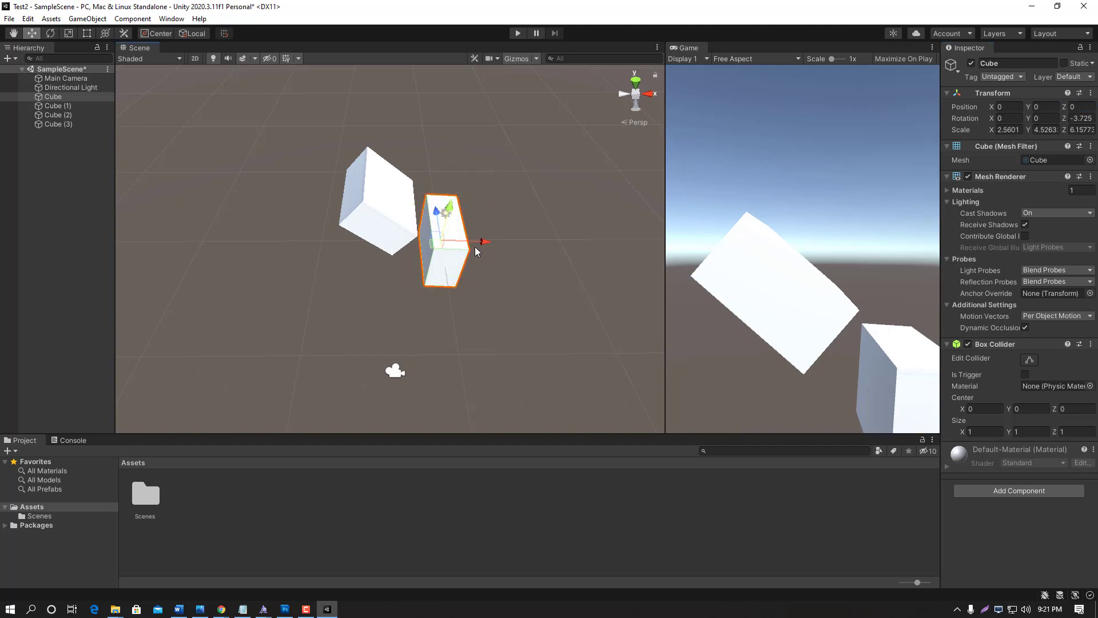
pyautogui.press('r')
pyautogui.moveTo(484, 245); pyautogui.dragTo(436, 167)
pyautogui.press('w')
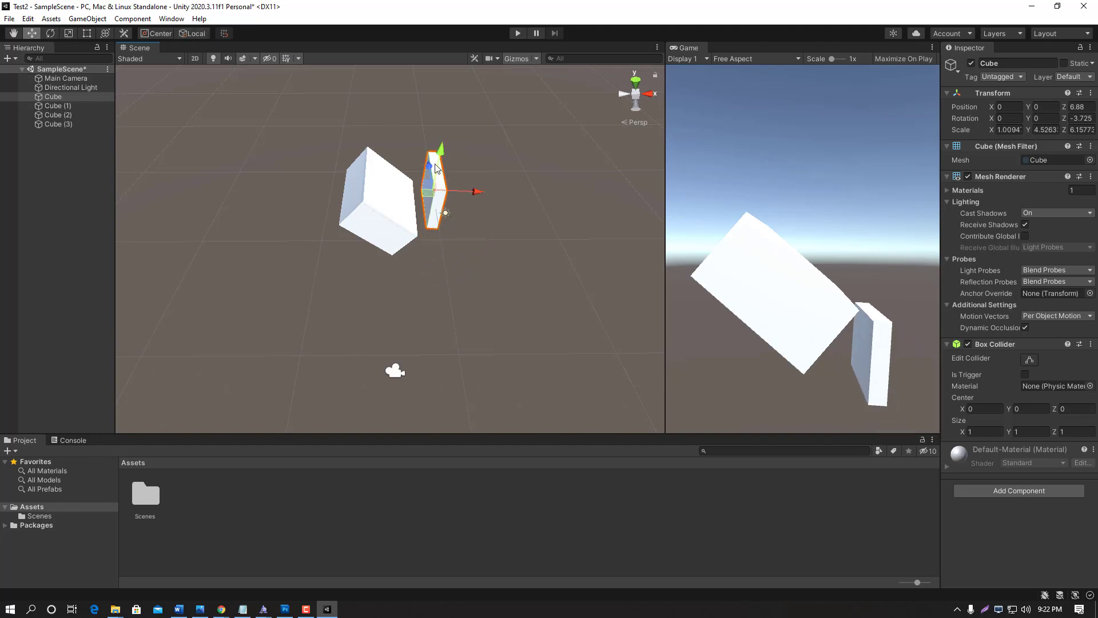
# - Delete the three overlapping extra cube copies
pyautogui.click(368, 222)
pyautogui.press('Delete')
pyautogui.click(367, 213)
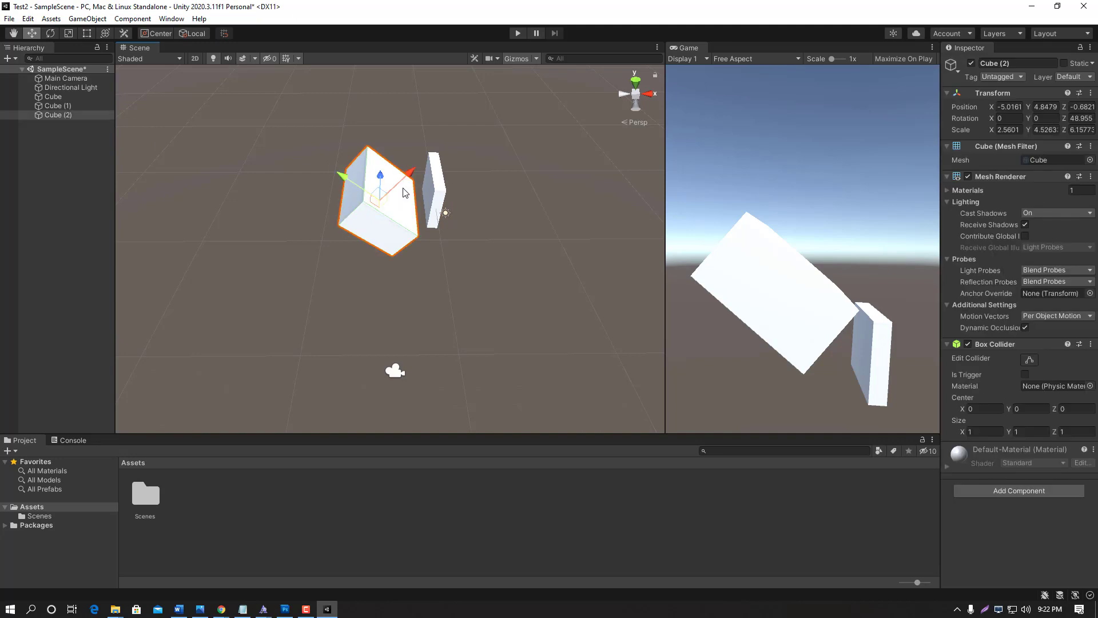
pyautogui.press('Delete')
pyautogui.click(336, 200)
pyautogui.press('Delete')
# - Duplicate the slab twice as Cube (1) and Cube (2), moving the copies left of the original
pyautogui.doubleClick(70, 97)
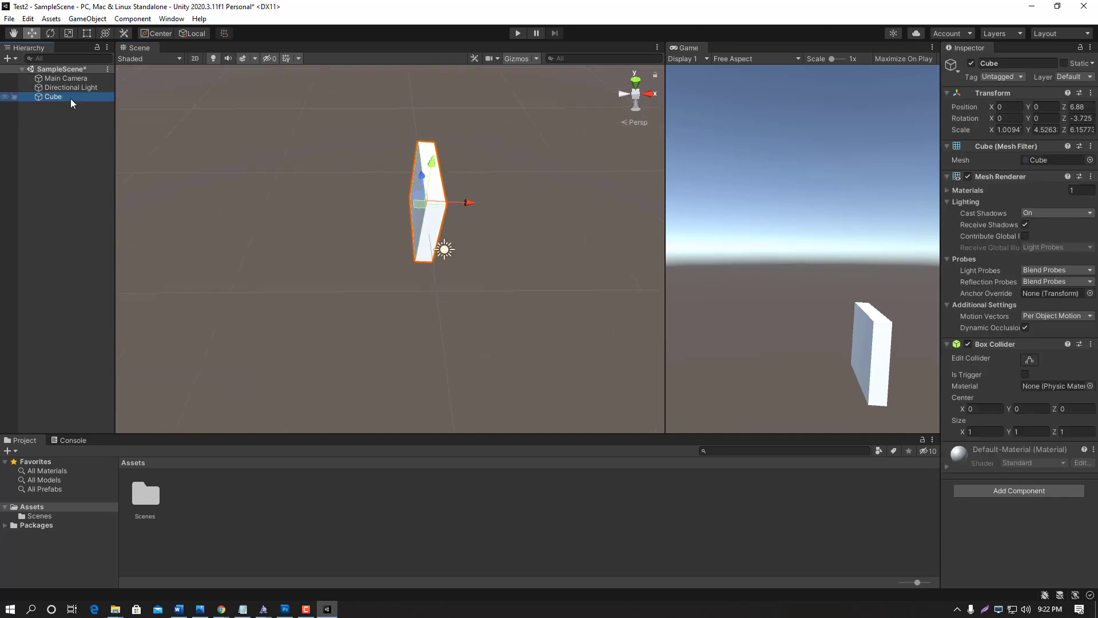
pyautogui.keyDown('alt'); pyautogui.moveTo(452, 237); pyautogui.dragTo(565, 245); pyautogui.keyUp('alt')
pyautogui.click(55, 96)
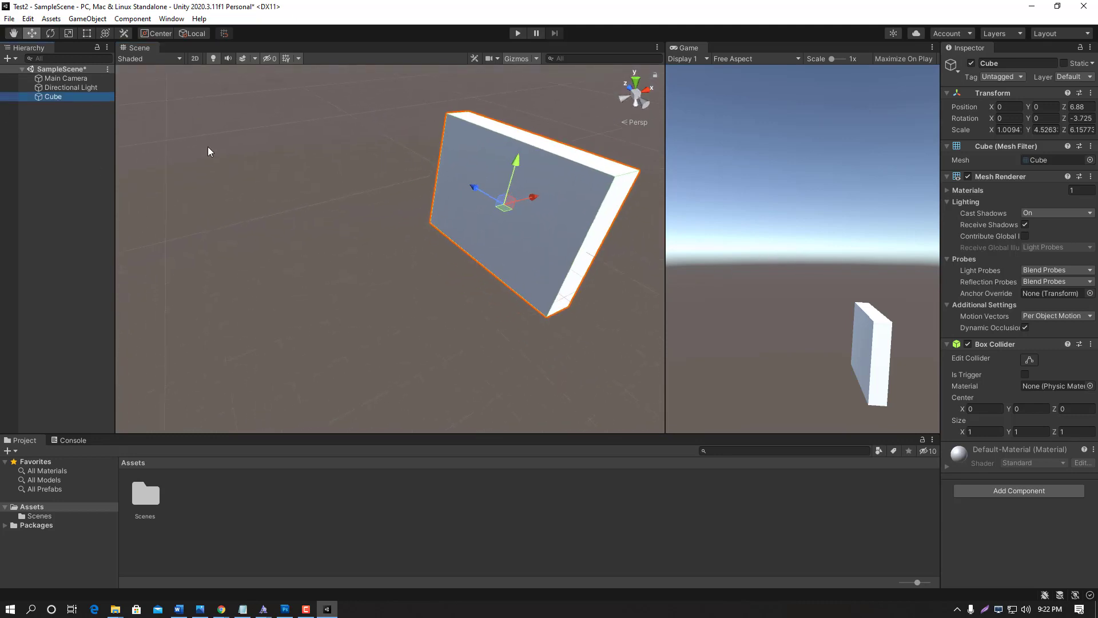
pyautogui.hotkey('ctrl', 'd')
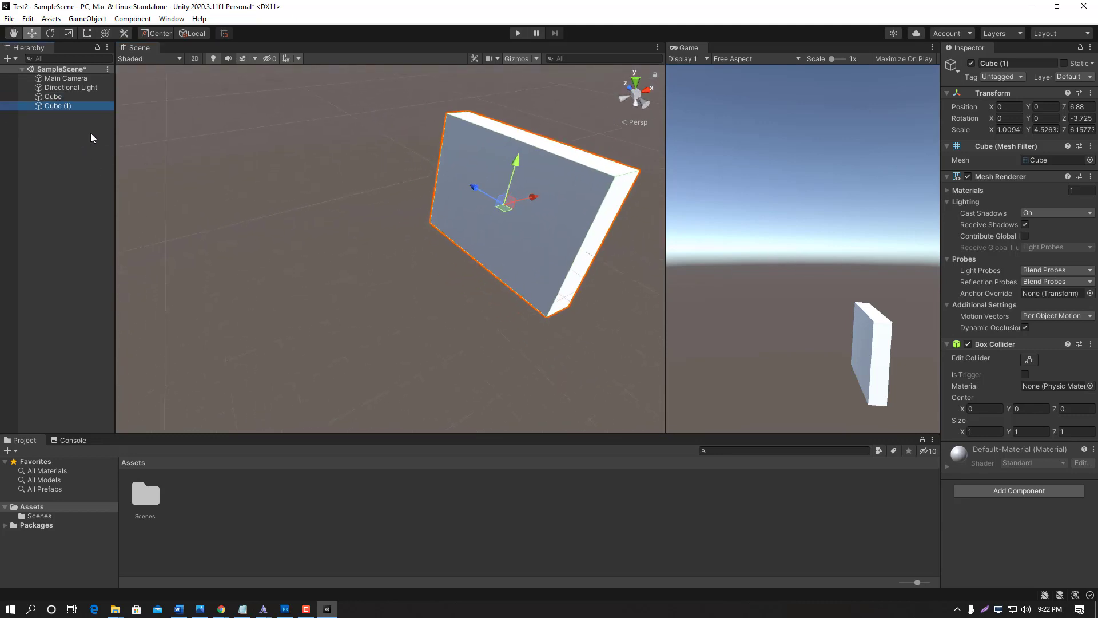
pyautogui.moveTo(530, 198); pyautogui.dragTo(451, 223)
pyautogui.hotkey('ctrl', 'd')
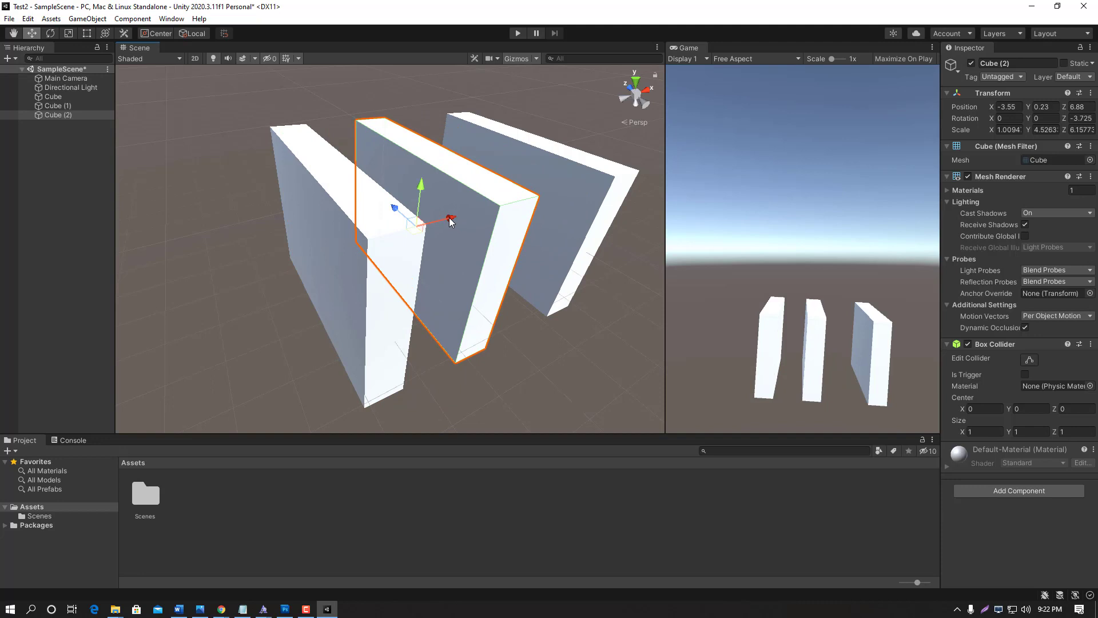
# - Lay Cube (2) flat with a Z rotation of -90
pyautogui.press('e')
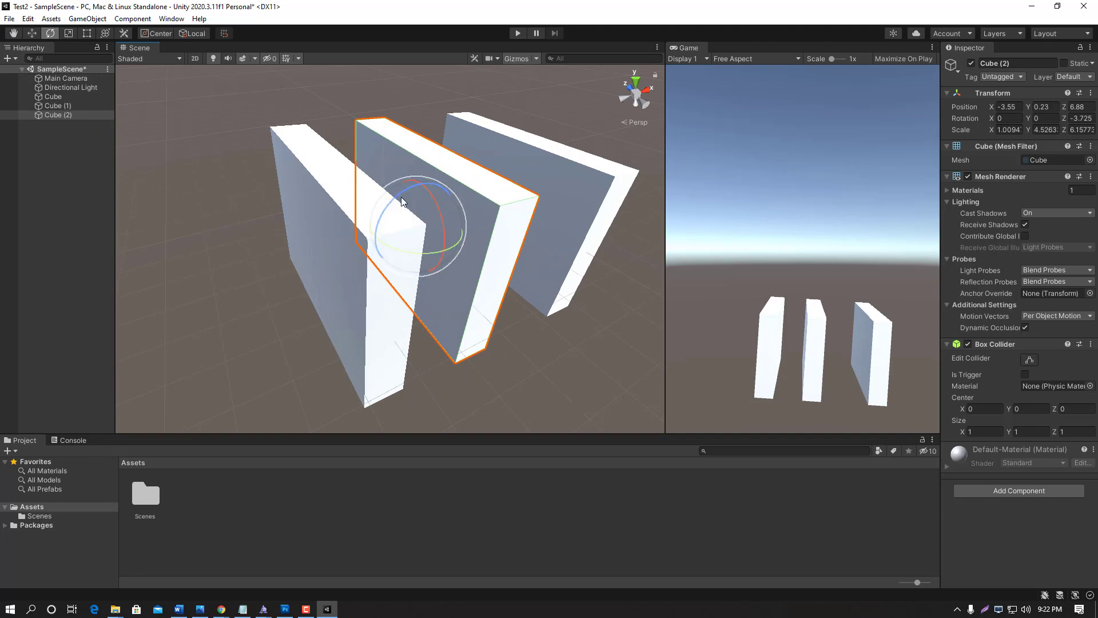
pyautogui.moveTo(398, 201); pyautogui.dragTo(551, 166)
pyautogui.click(1080, 119)
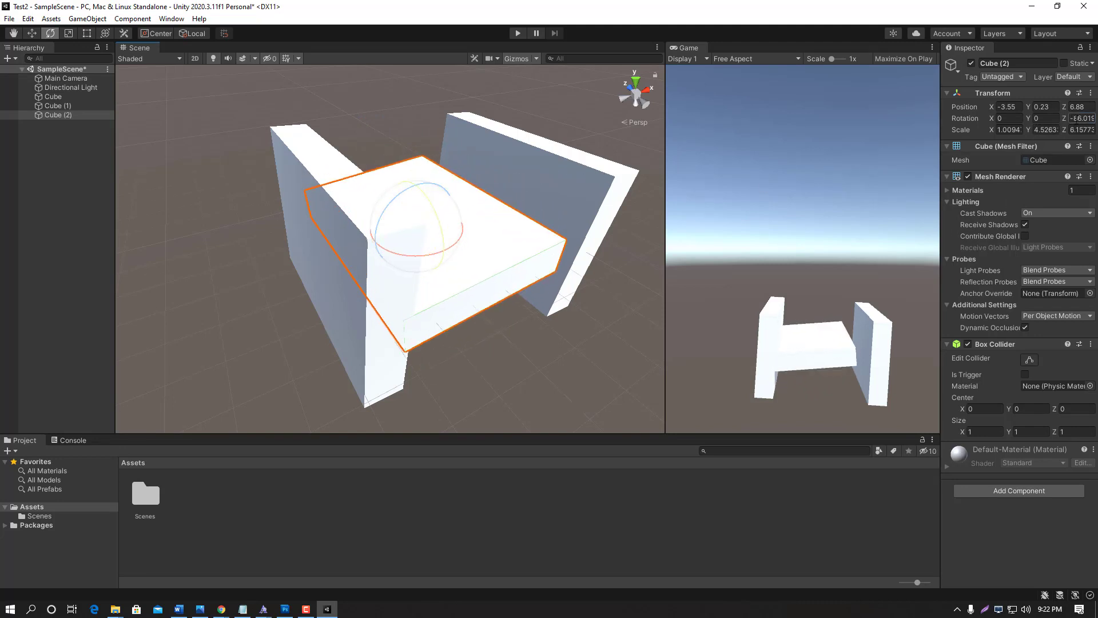
pyautogui.write('-90')
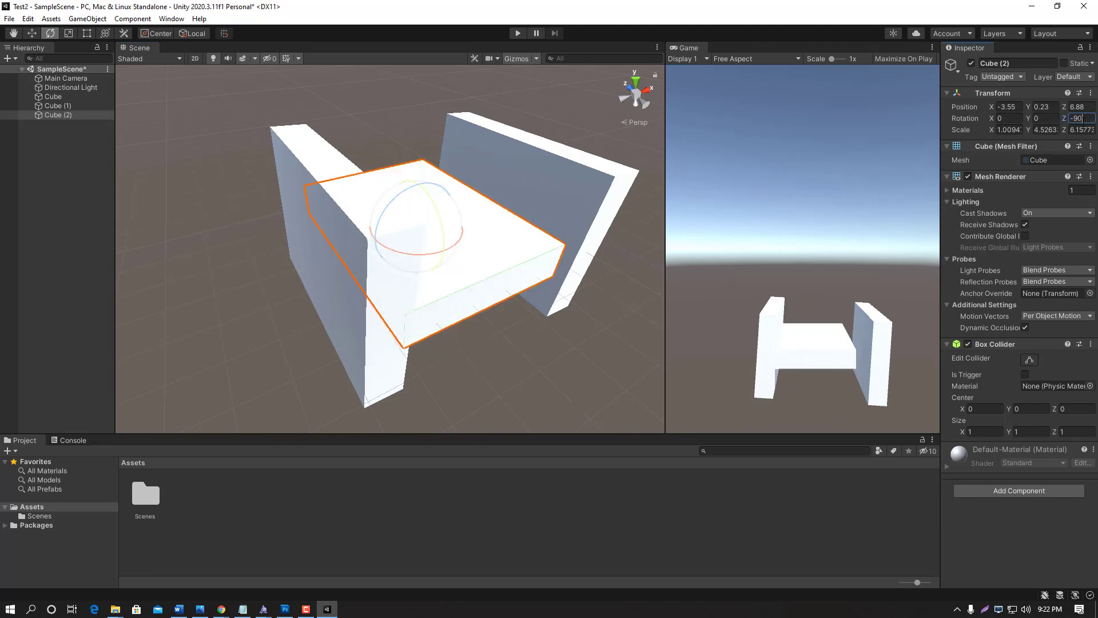
# - Raise Cube (2) onto the walls at position -2.66, 2.1, 6.88 as a tabletop
pyautogui.click(29, 30)
pyautogui.moveTo(413, 266); pyautogui.dragTo(418, 211)
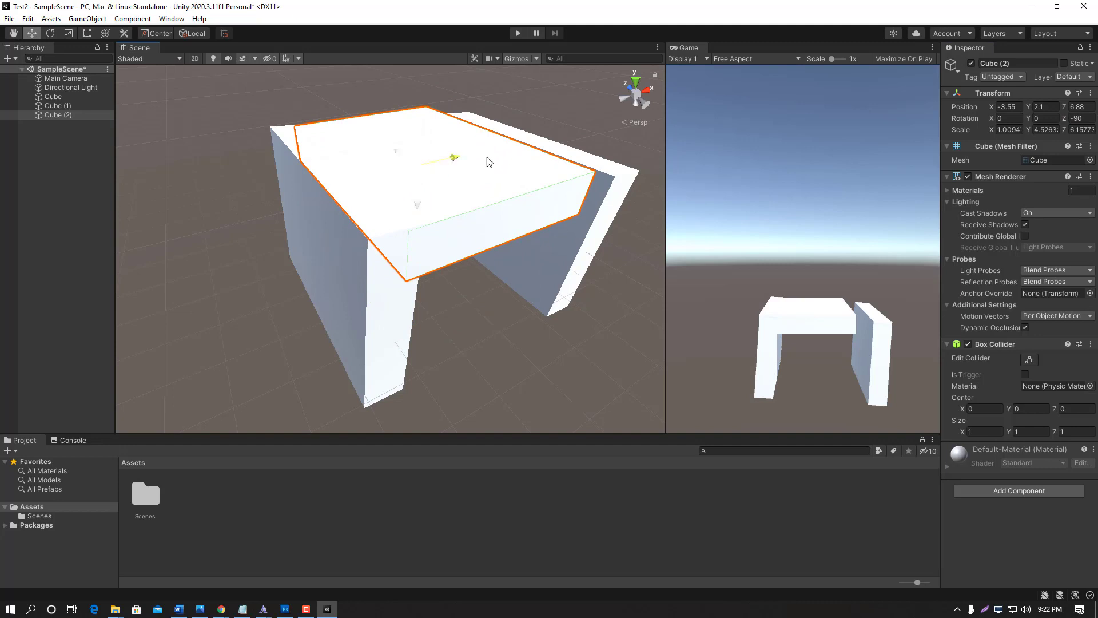
pyautogui.moveTo(489, 162)
pyautogui.mouseDown()
pyautogui.moveTo(457, 194)
pyautogui.moveTo(409, 192)
pyautogui.moveTo(482, 151)
pyautogui.mouseUp()
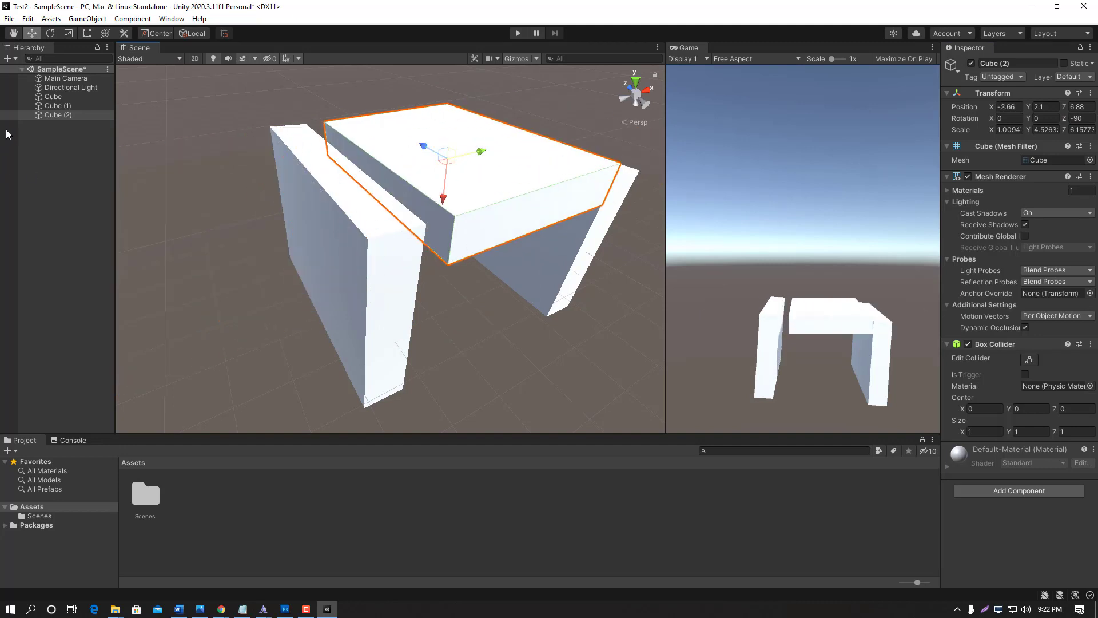
pyautogui.rightClick(70, 156)
pyautogui.moveTo(148, 308)
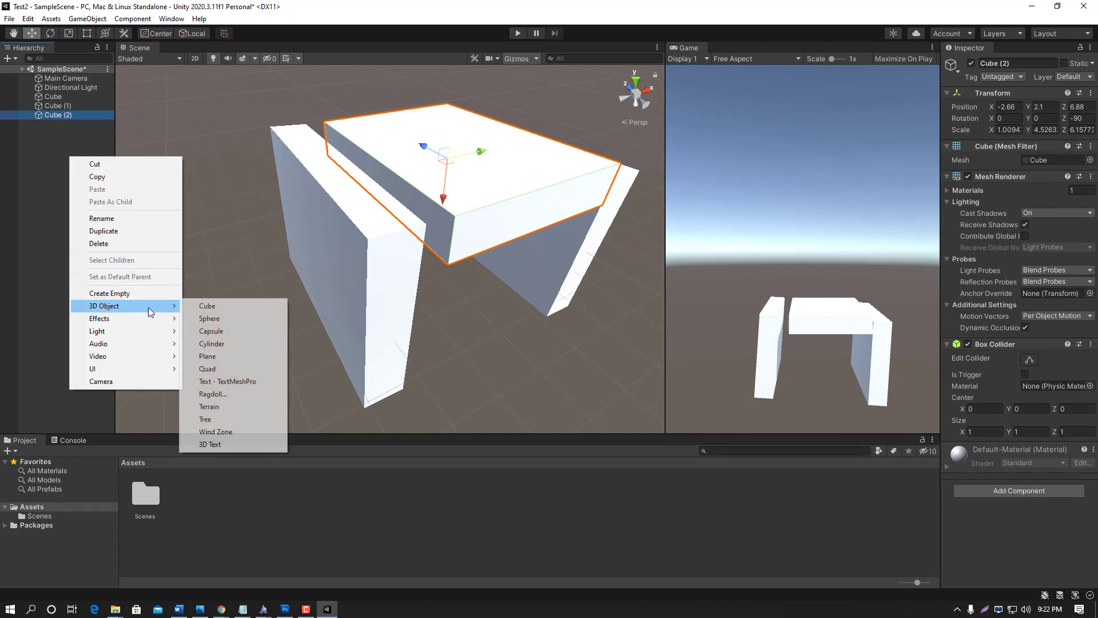
pyautogui.click(42, 187)
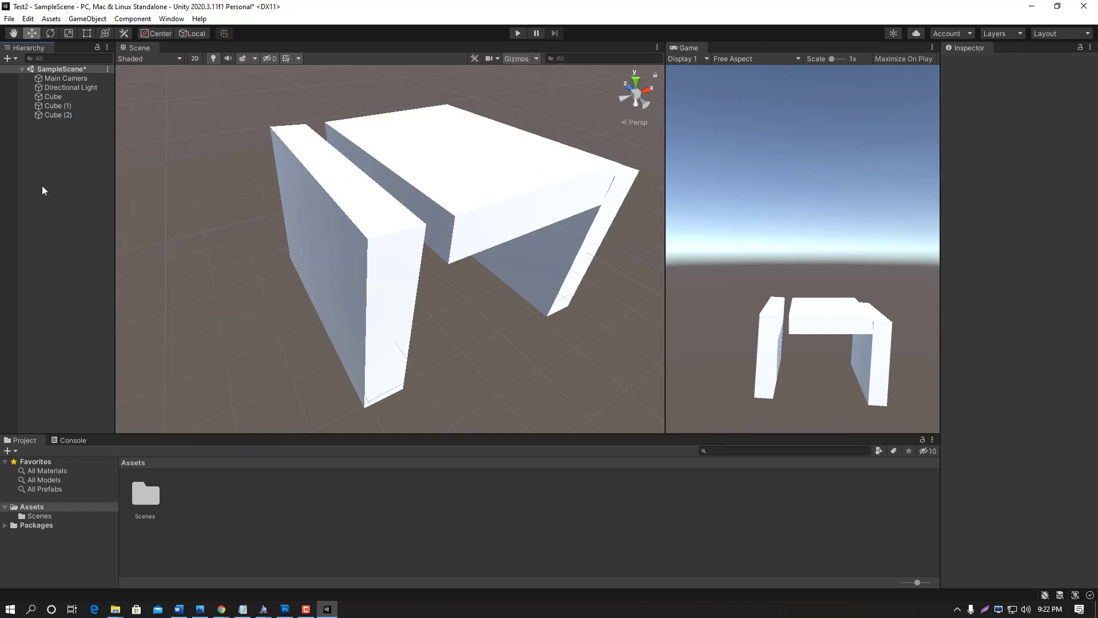